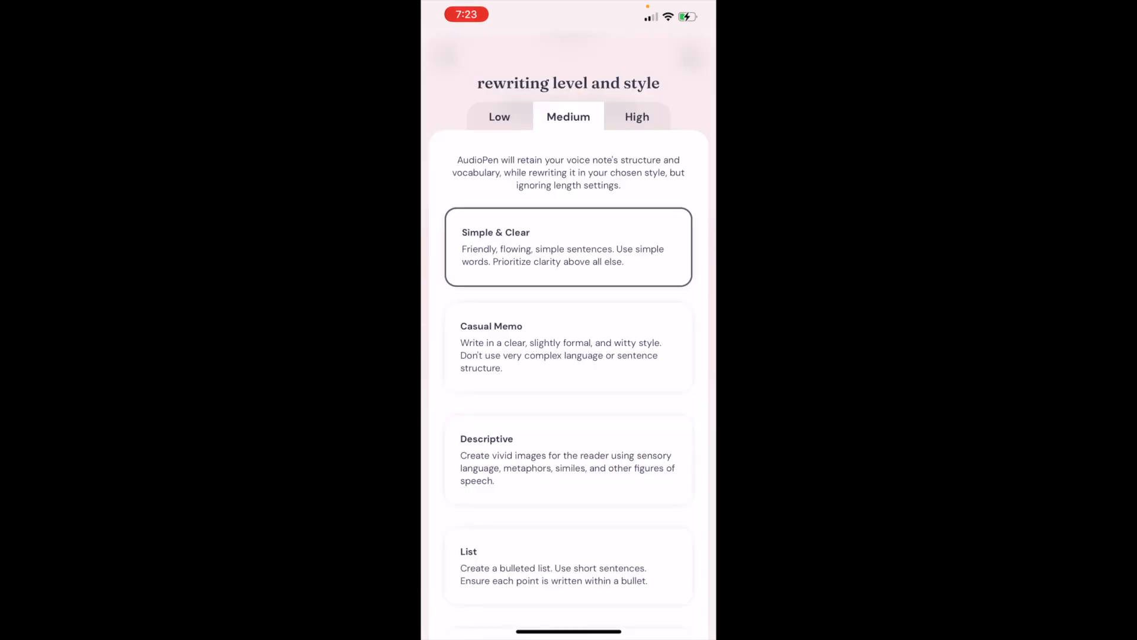
- Review the writing styles available at the Medium rewriting level, from Simple & Clear to Stream of Consciousness
scroll(569, 332, "down", 3)
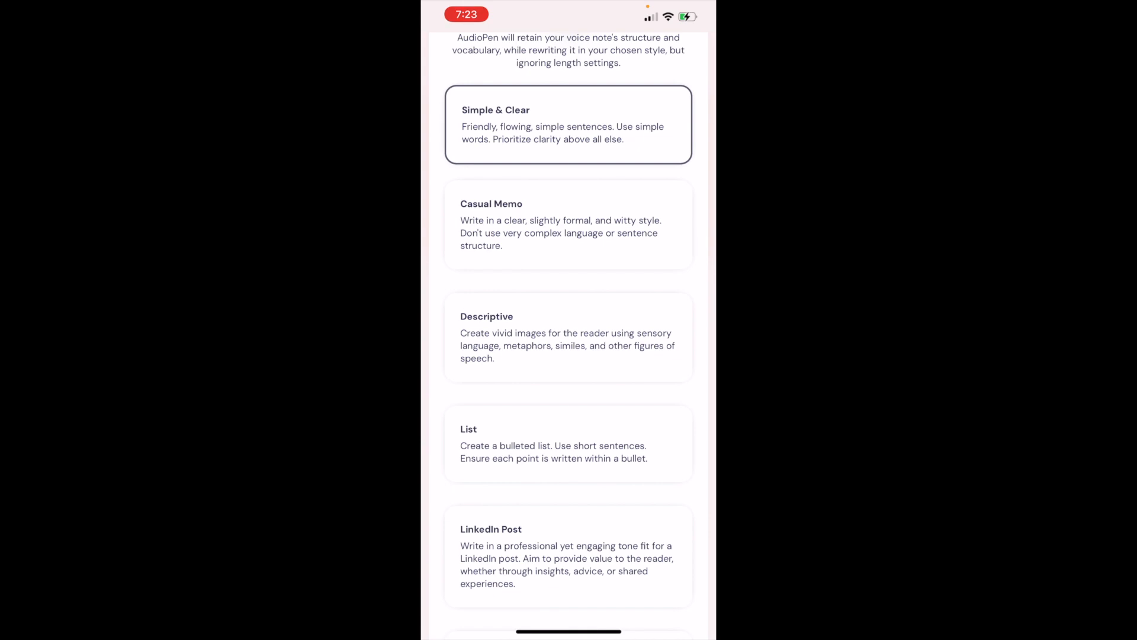
scroll(569, 332, "down", 5)
scroll(569, 332, "down", 3)
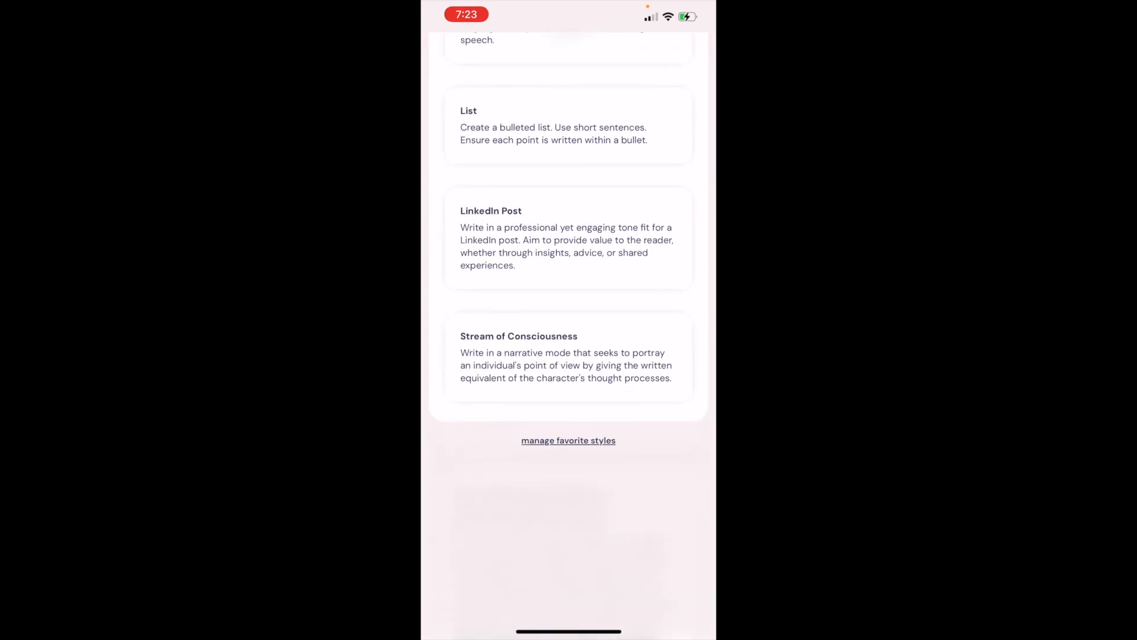
scroll(569, 331, "up", 5)
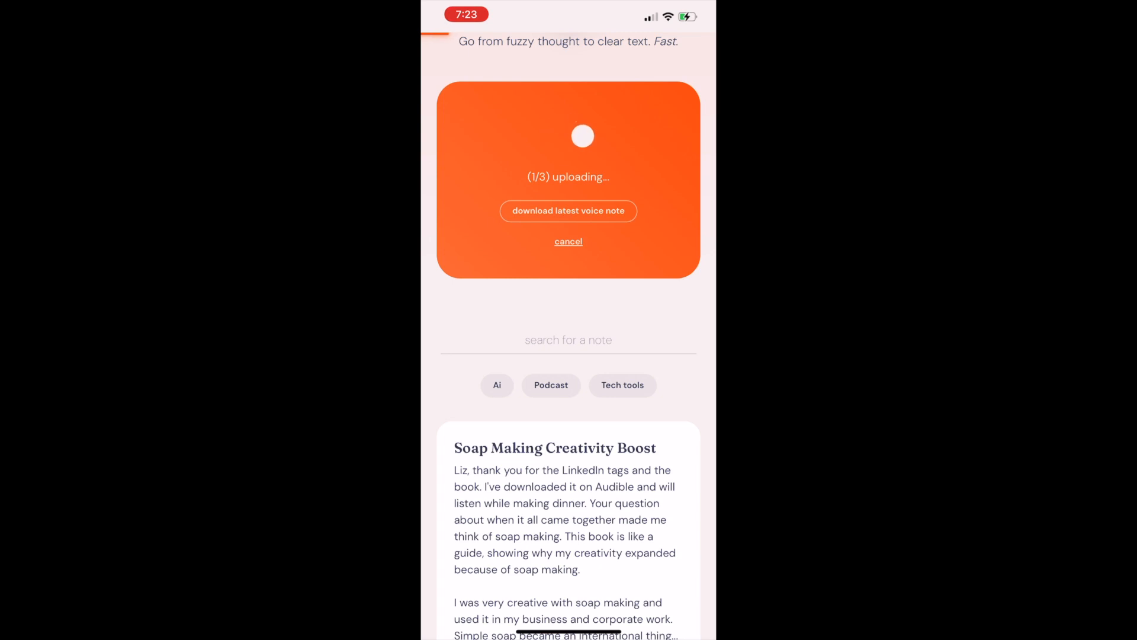
scroll(568, 332, "up", 3)
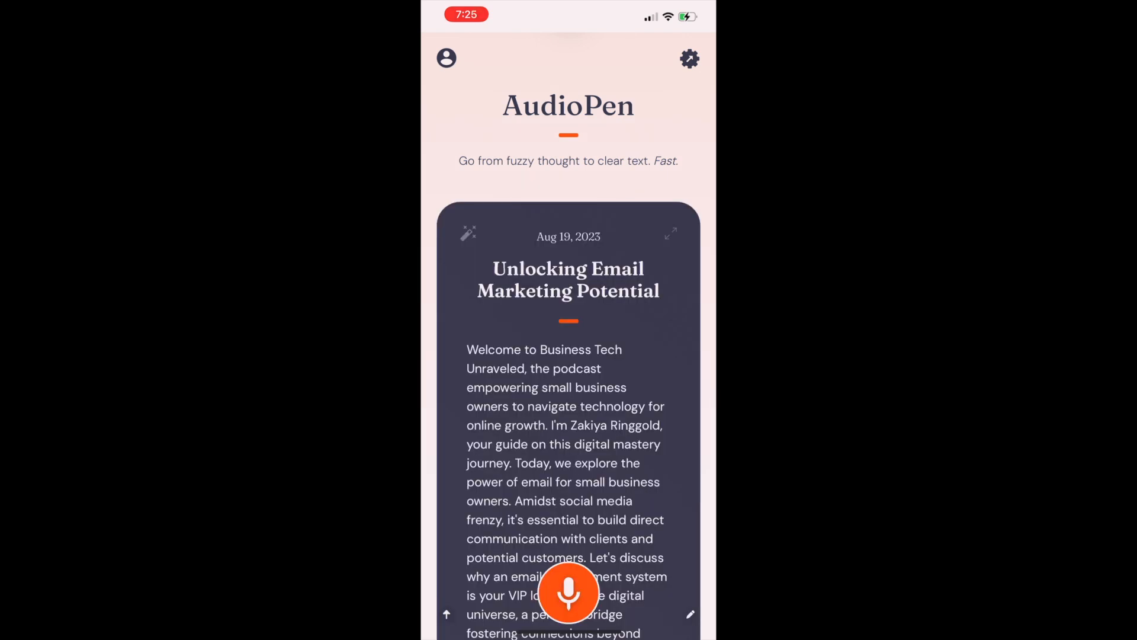
- Read the "Unlocking Email Marketing Potential" note through to its end and download its audio
scroll(568, 336, "down", 4)
scroll(569, 336, "down", 4)
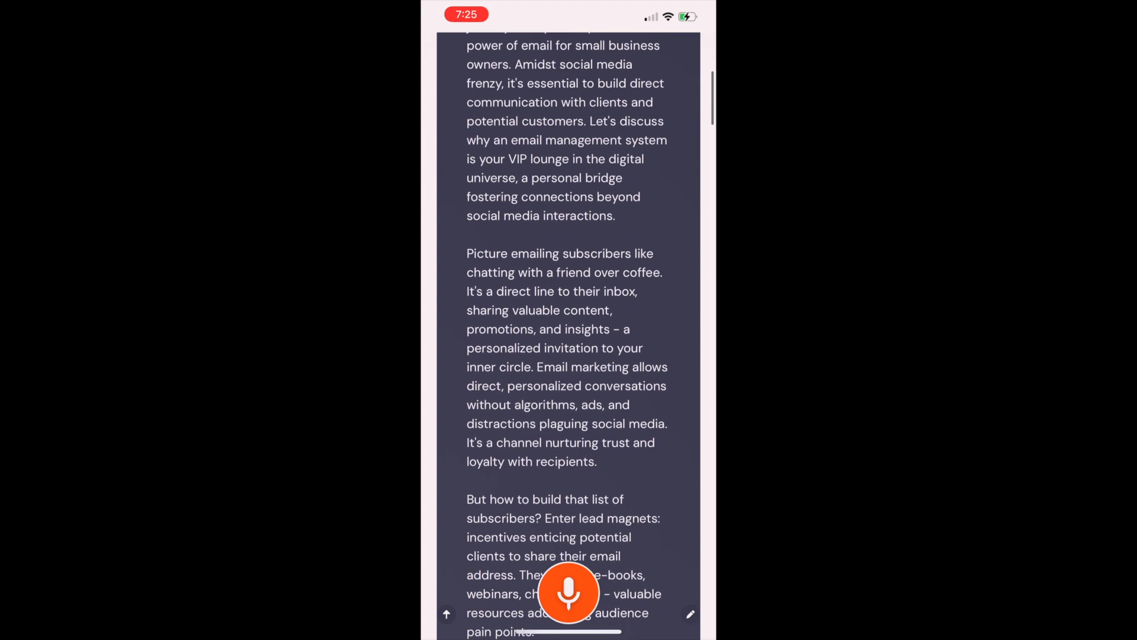
scroll(569, 336, "down", 1)
scroll(569, 336, "down", 4)
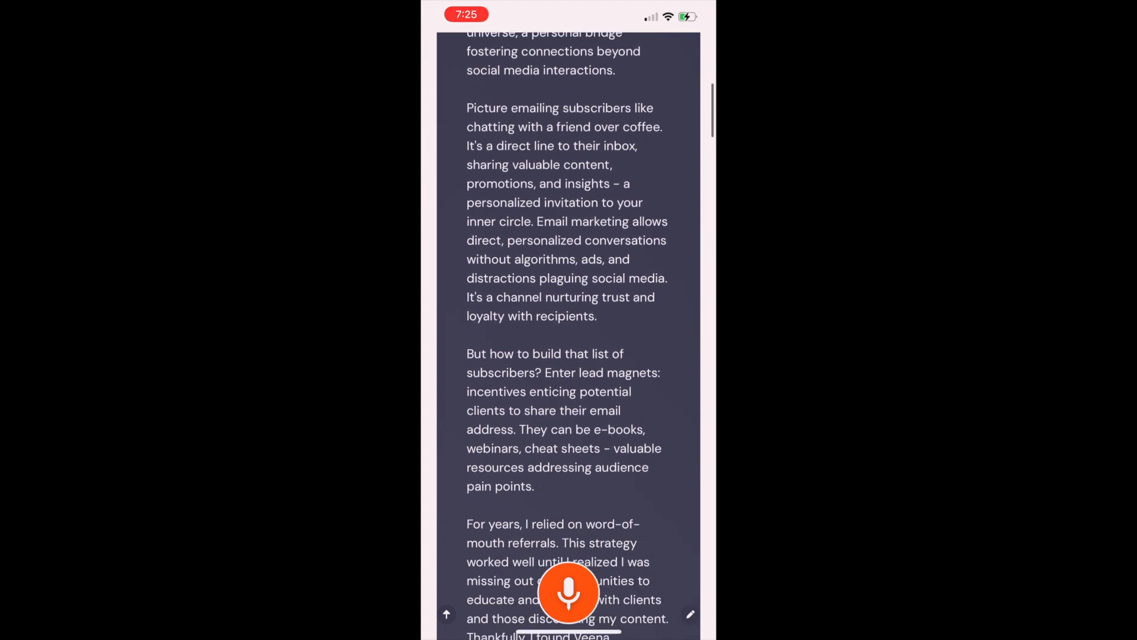
scroll(569, 336, "down", 2)
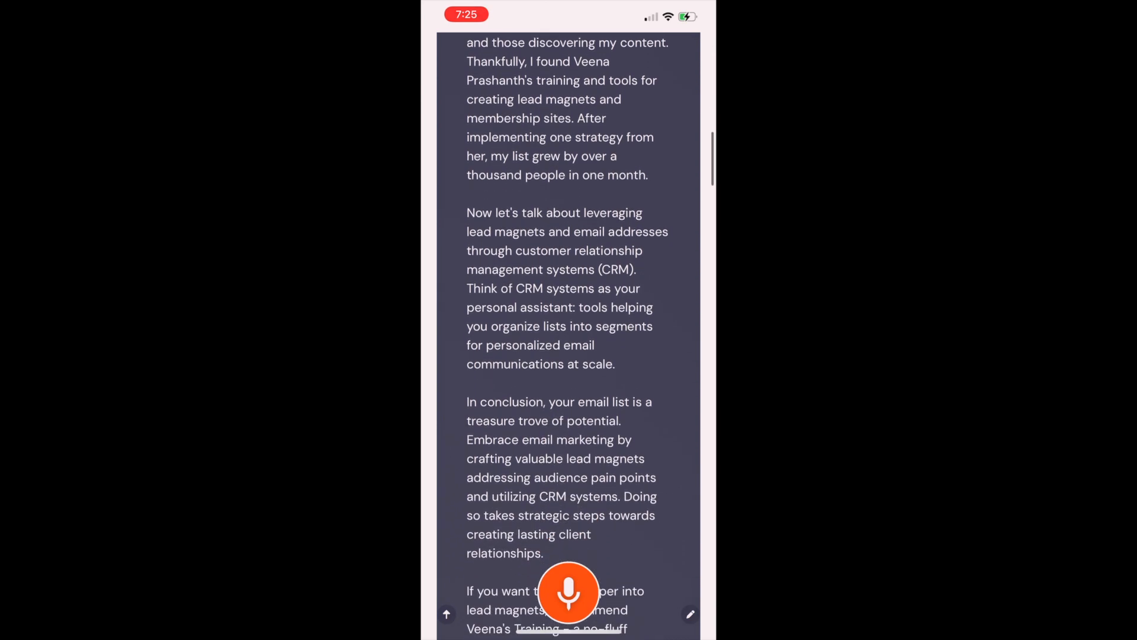
scroll(569, 336, "down", 1)
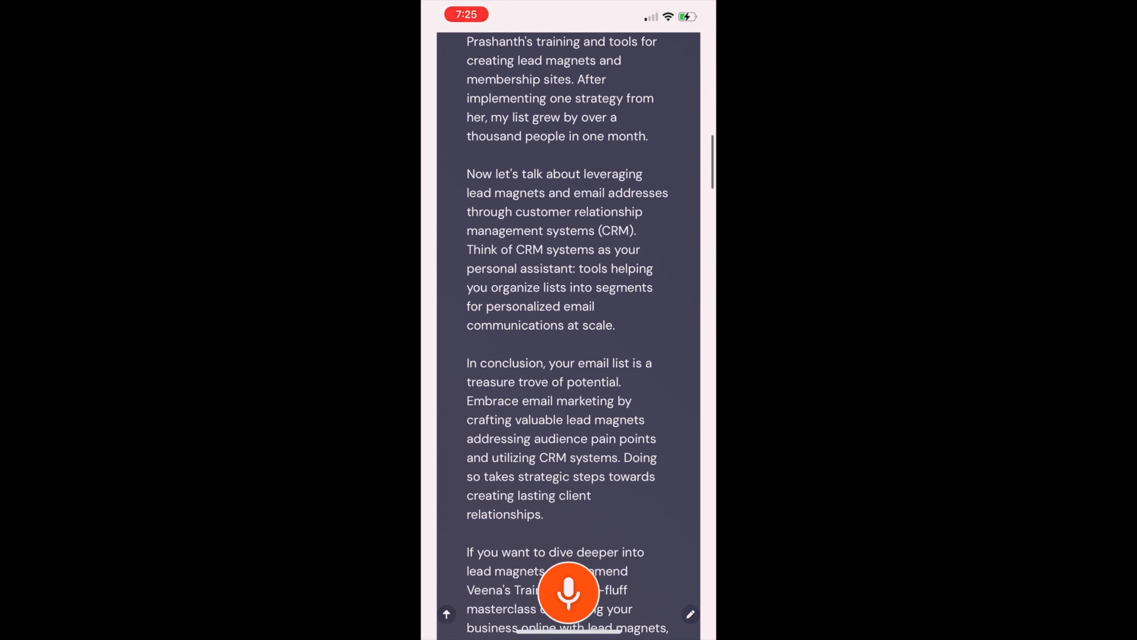
scroll(569, 336, "down", 2)
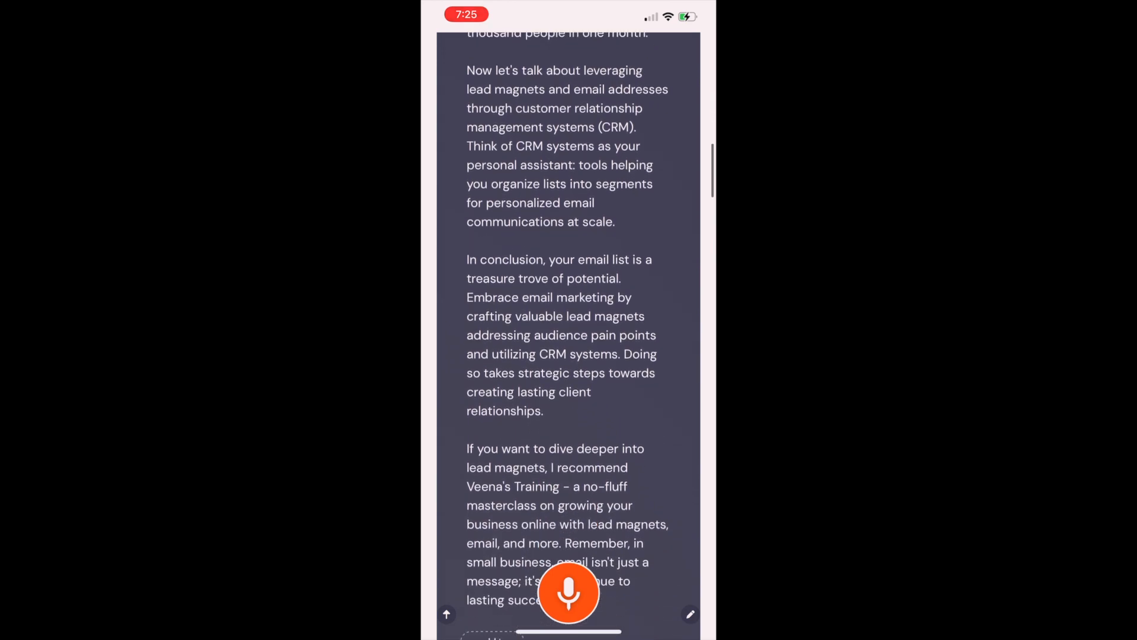
scroll(569, 335, "down", 4)
scroll(569, 336, "up", 10)
scroll(569, 336, "down", 10)
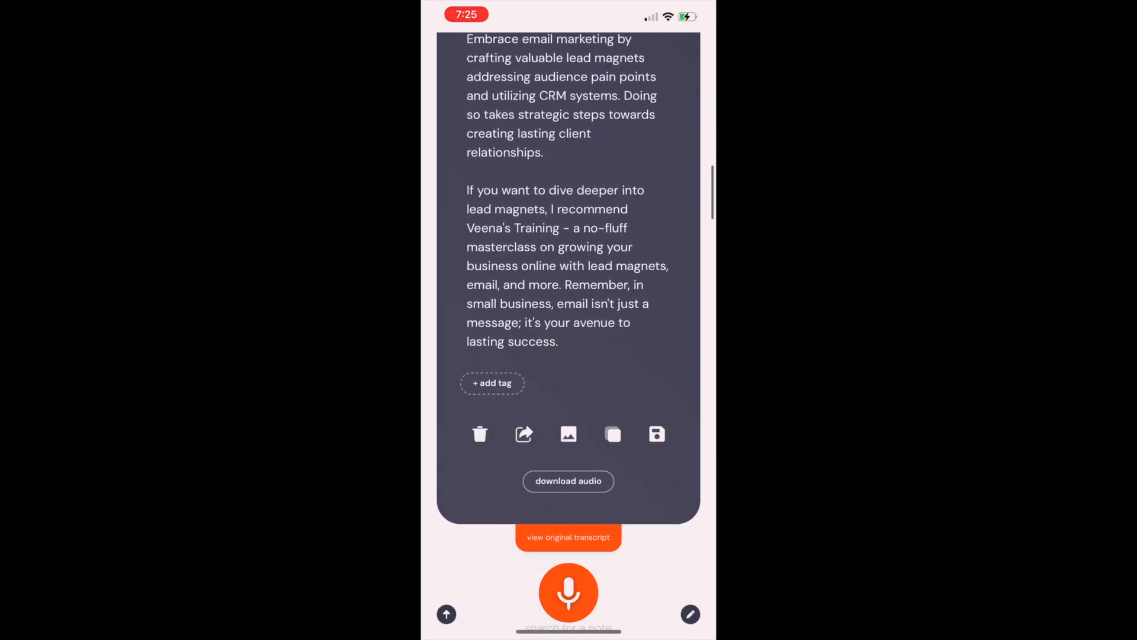
left_click(569, 481)
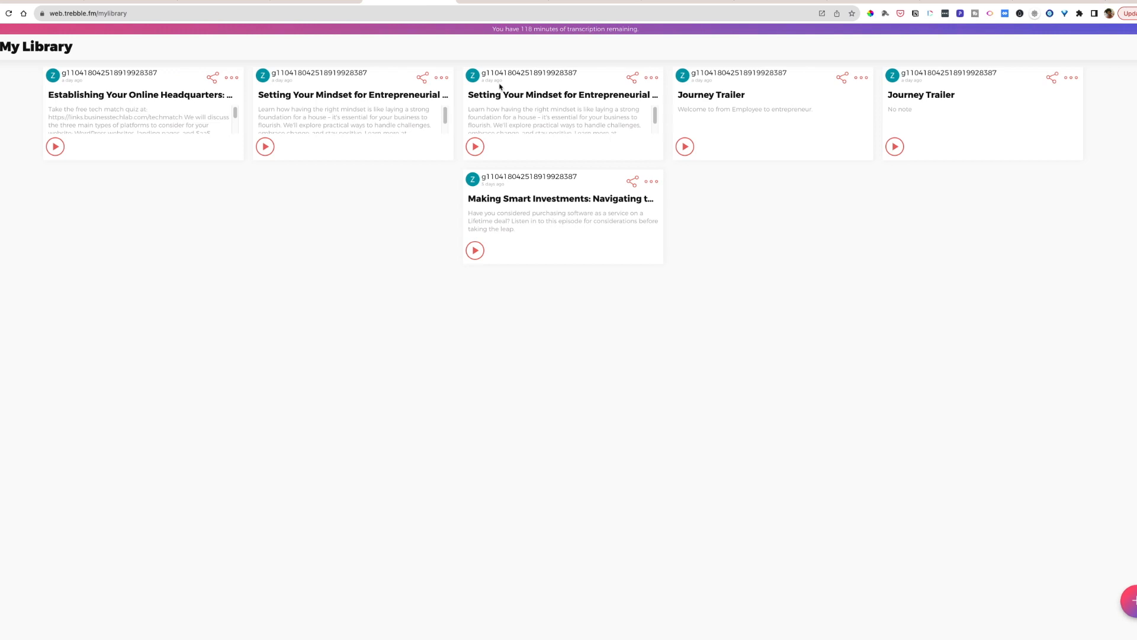
- Switch to Trebble, create a new shortcast and import the audio file Recording 10.mp3 from the Documents folder
left_click(1132, 600)
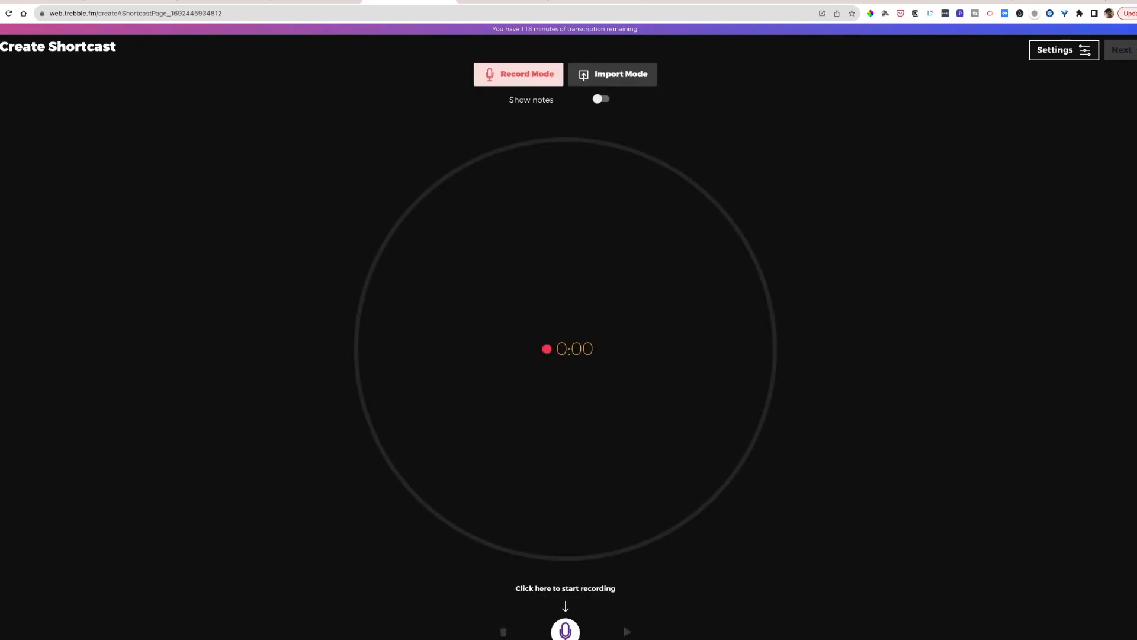
left_click(608, 78)
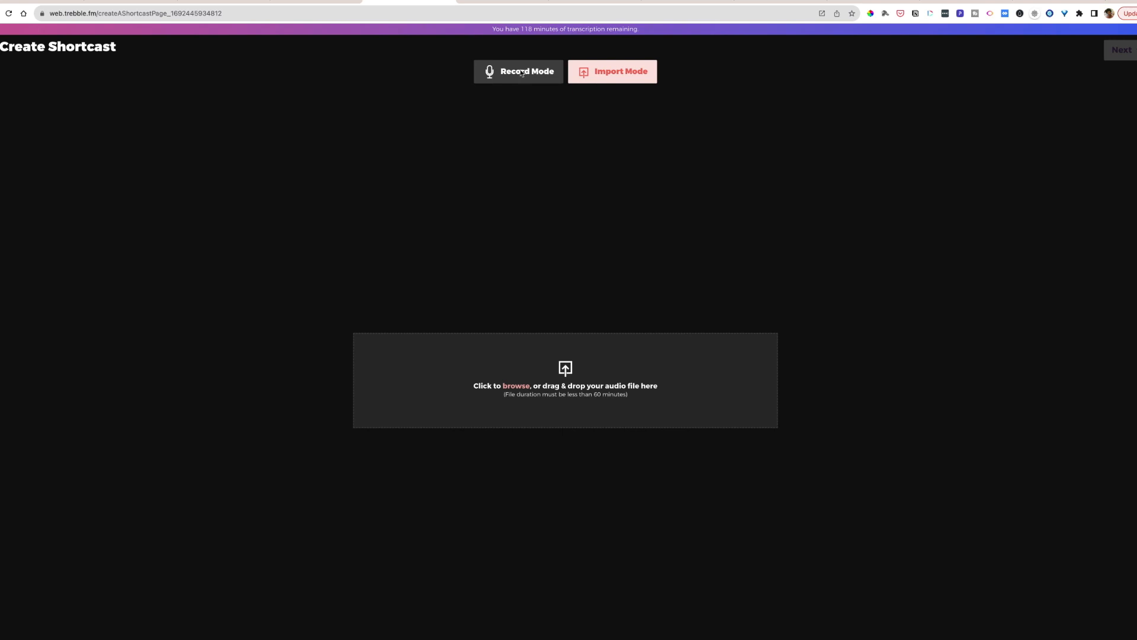
left_click(524, 391)
left_click(298, 153)
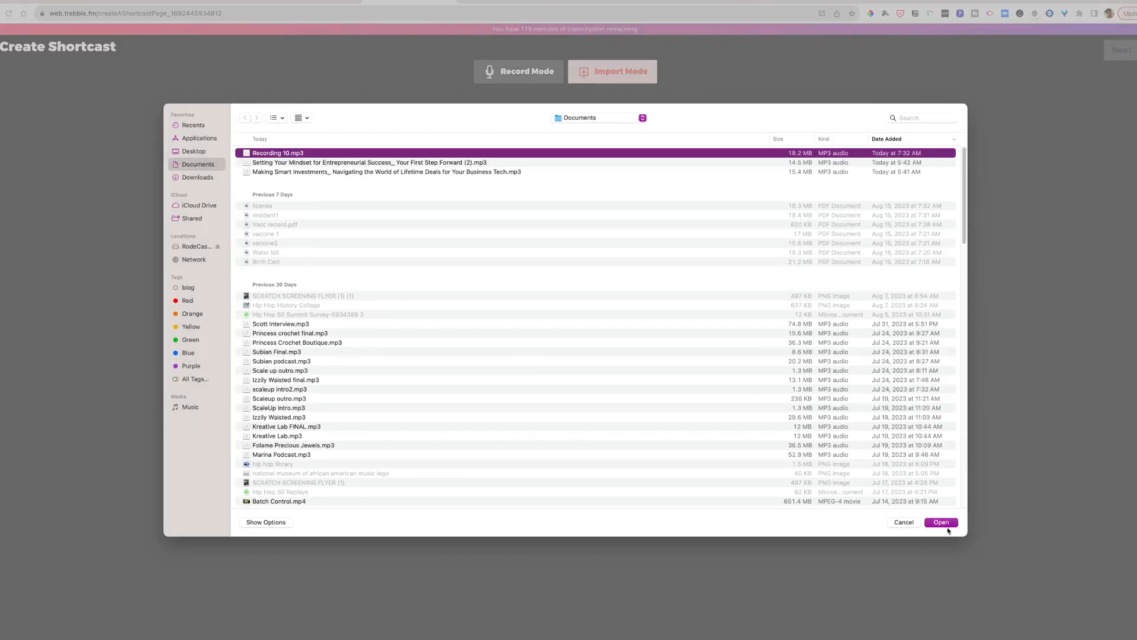
left_click(941, 522)
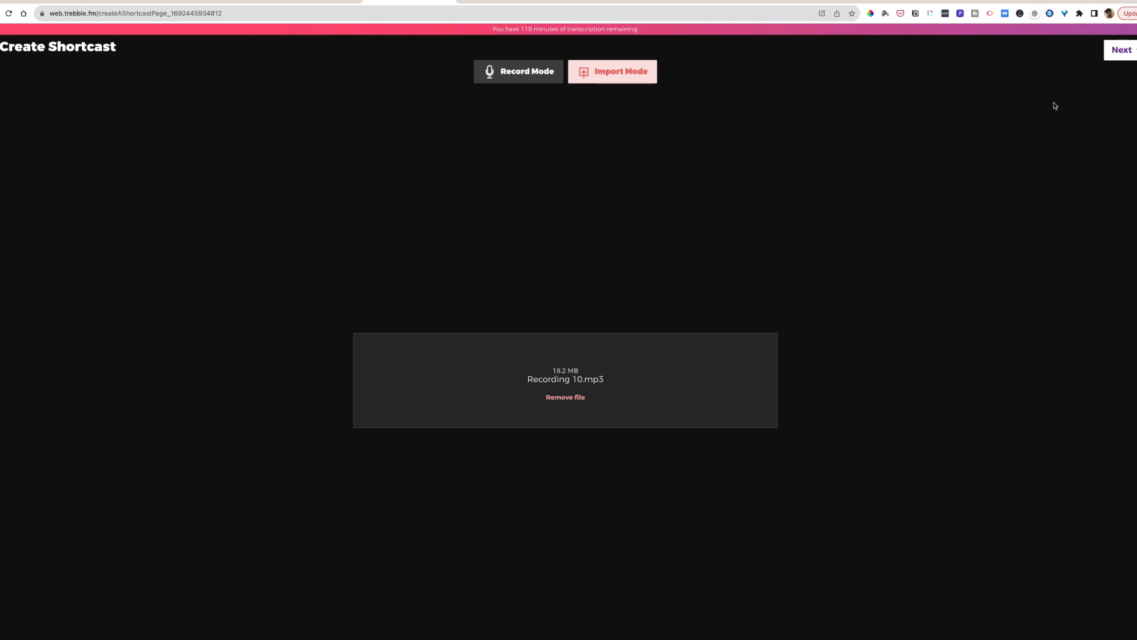
- Transcribe the imported recording for editing, with English, US as the language used in the audio
left_click(1120, 52)
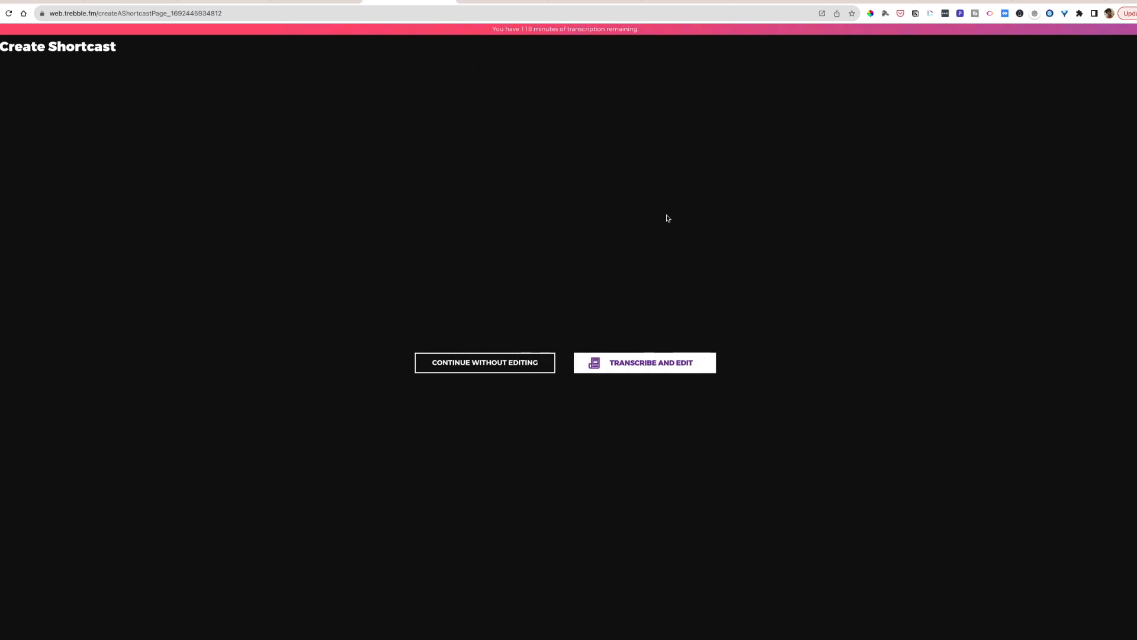
left_click(625, 363)
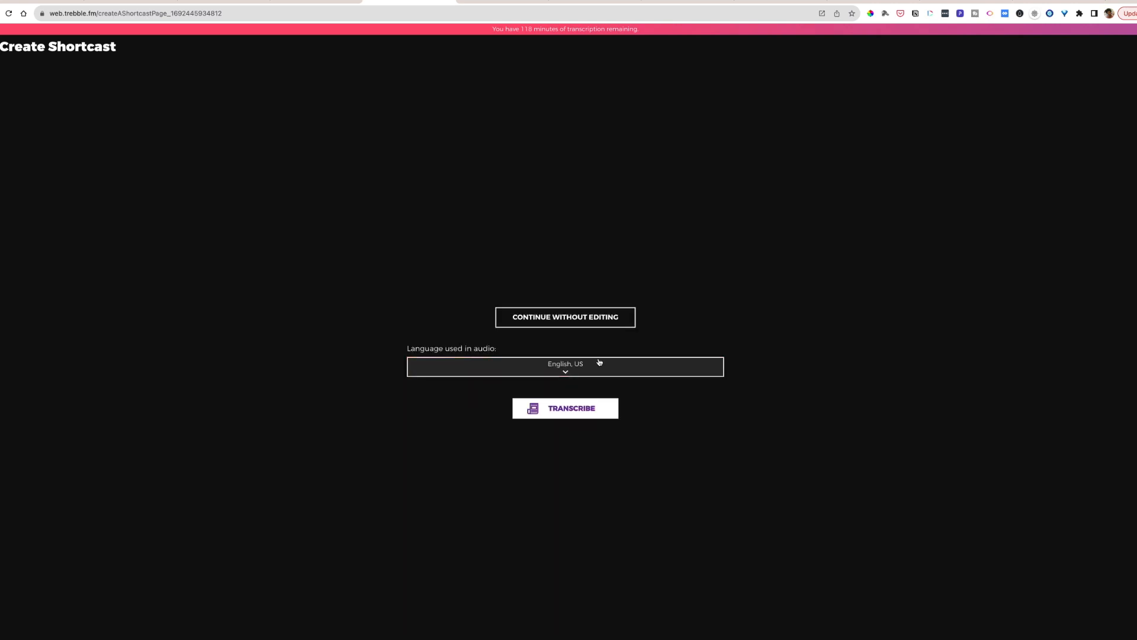
left_click(567, 370)
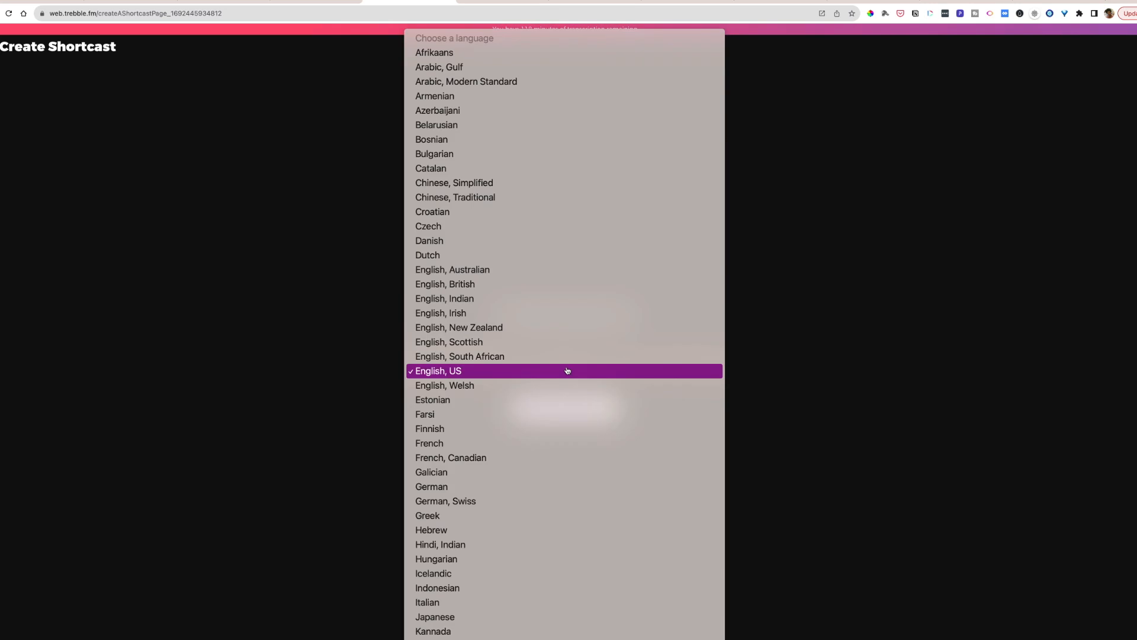
left_click(567, 371)
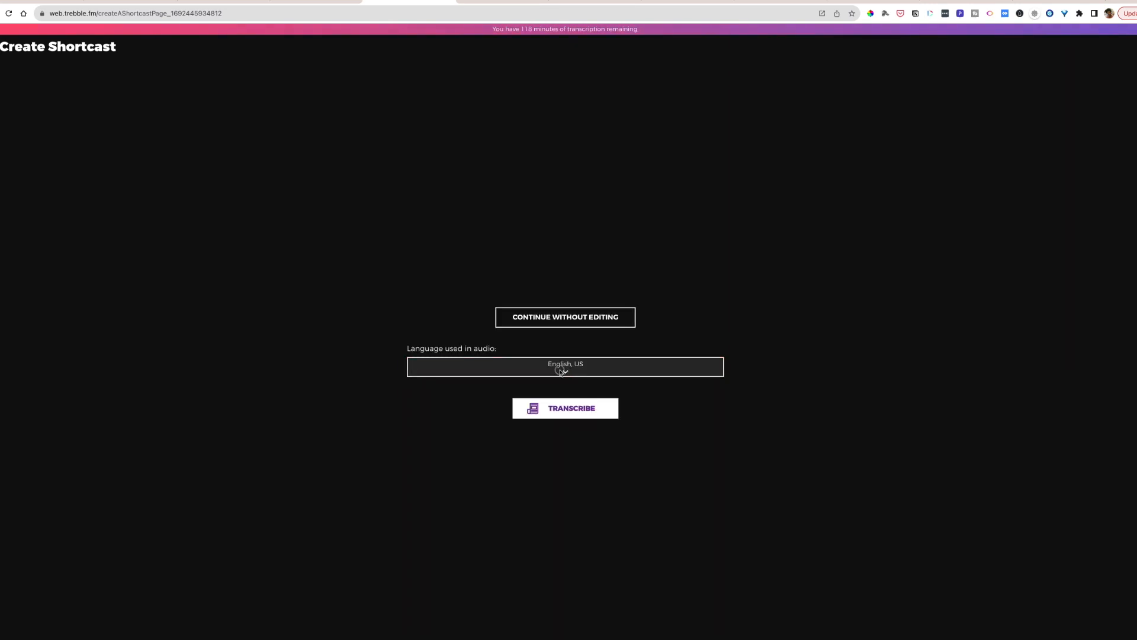
left_click(566, 371)
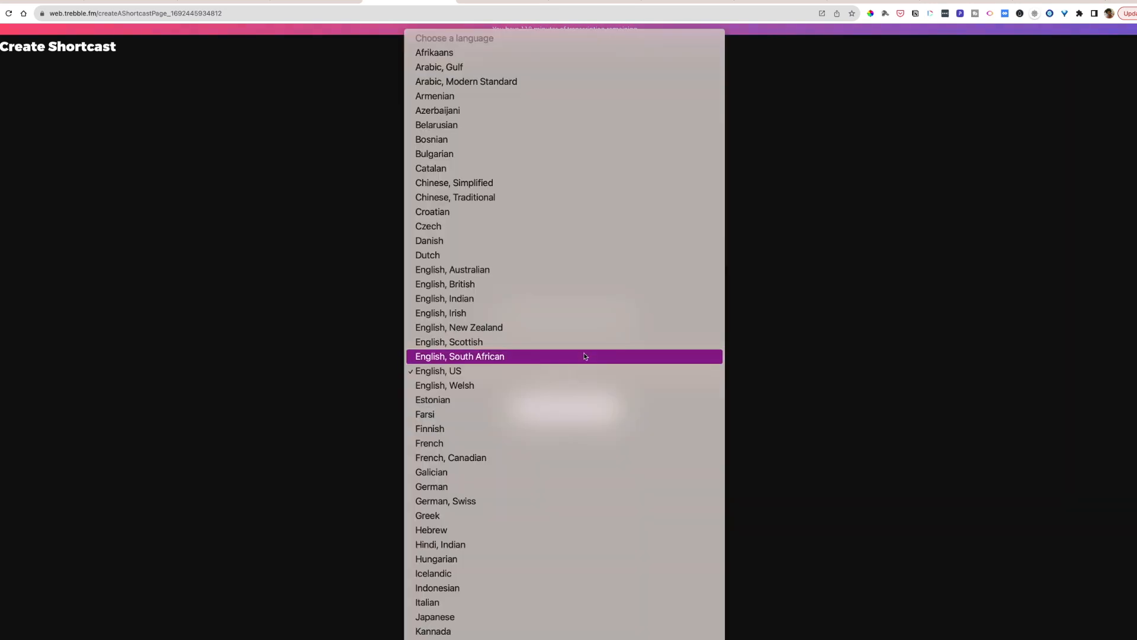
left_click(507, 375)
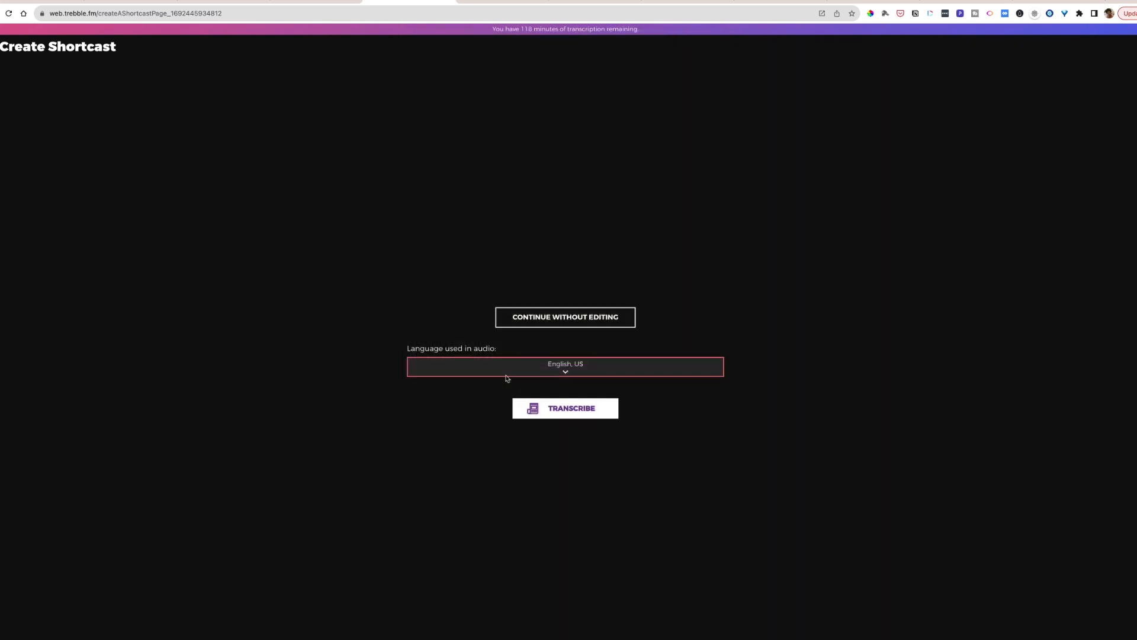
left_click(562, 414)
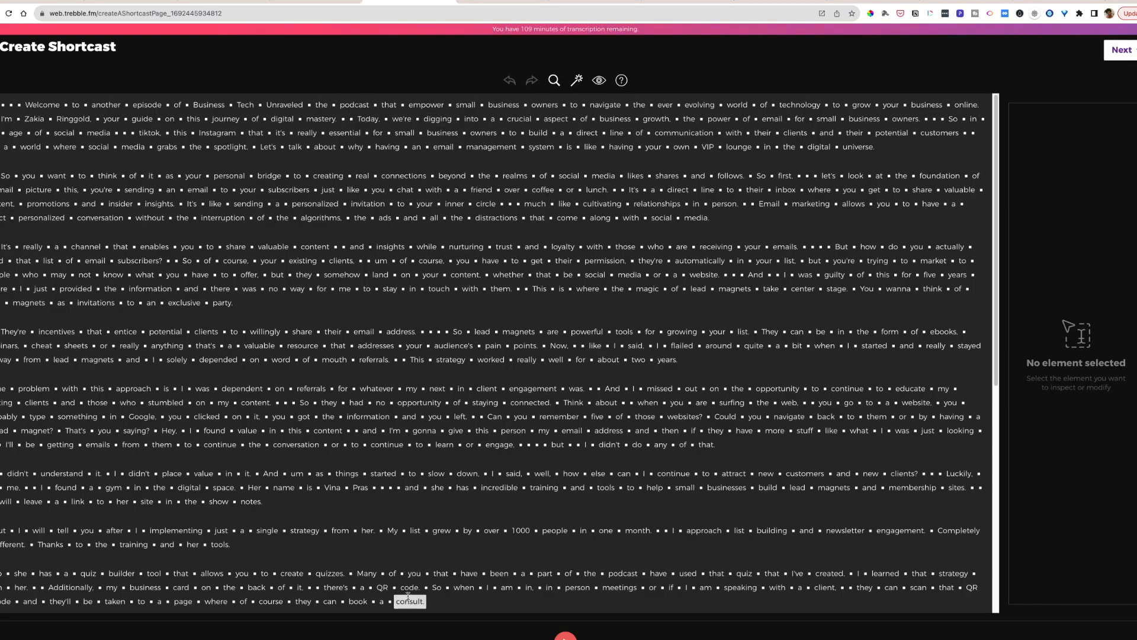
- Play back the start of the transcribed recording and pause it
left_click(565, 636)
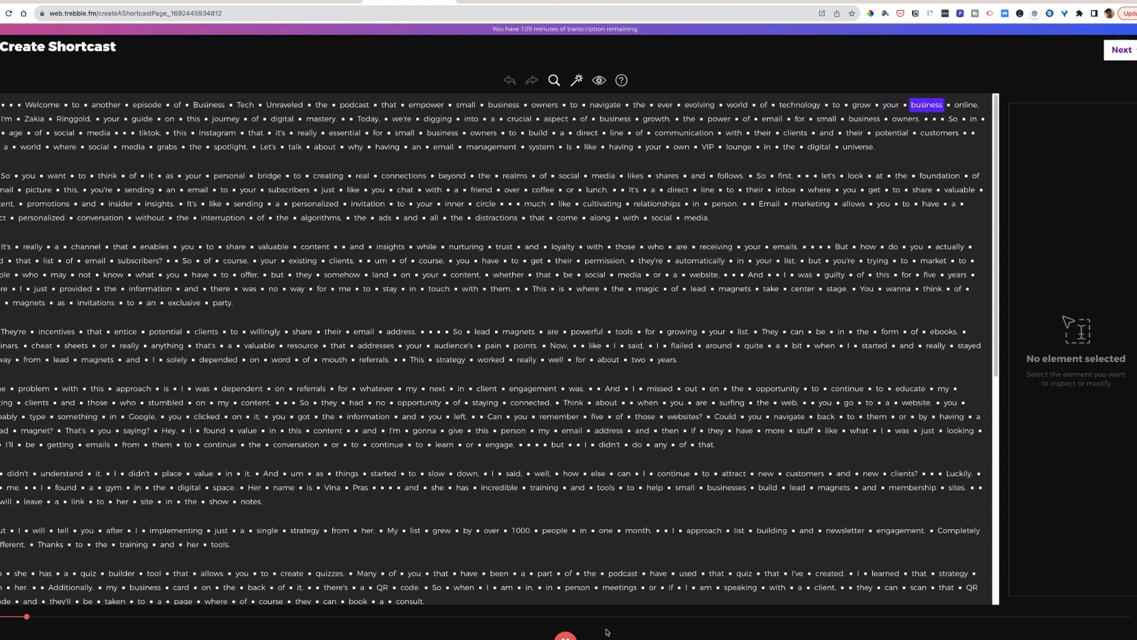
left_click(566, 636)
- Add the Curious music track Borough as background sound from the transcript's opening gaps through the host's first name, previewing the track first
left_click(4, 104)
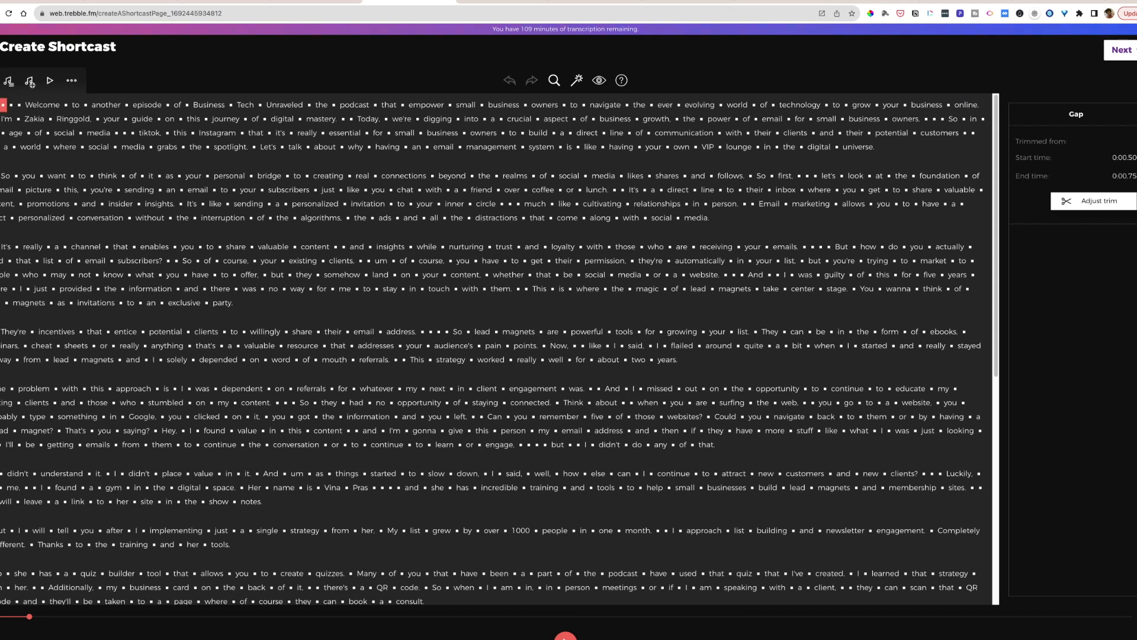
left_click_drag(1, 105, 57, 106)
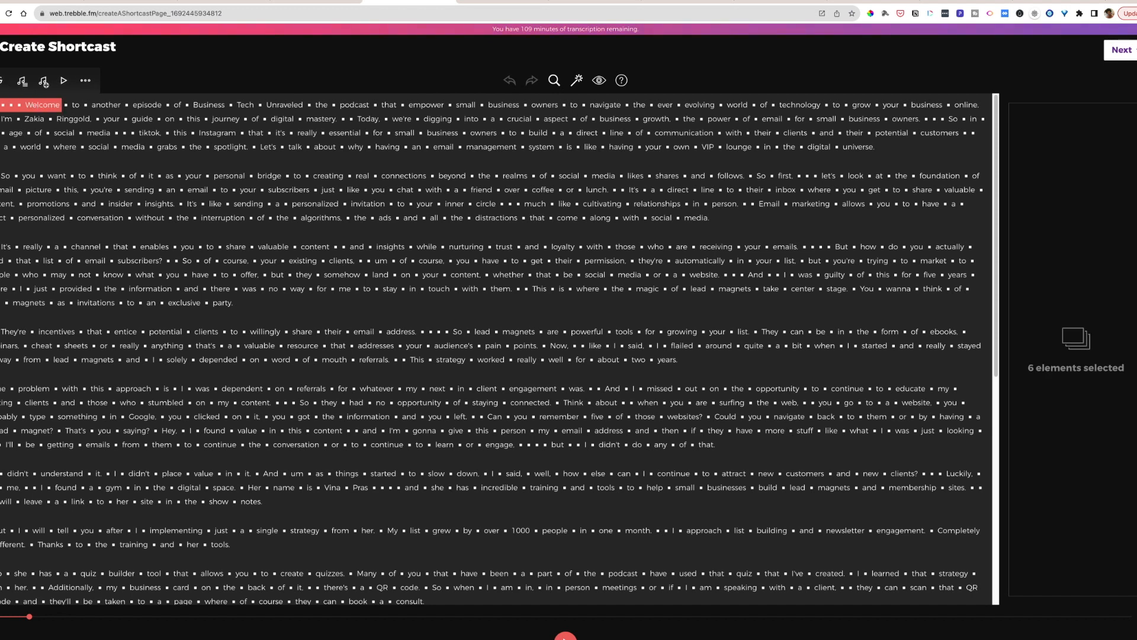
left_click(2, 105)
left_click_drag(2, 105, 46, 117)
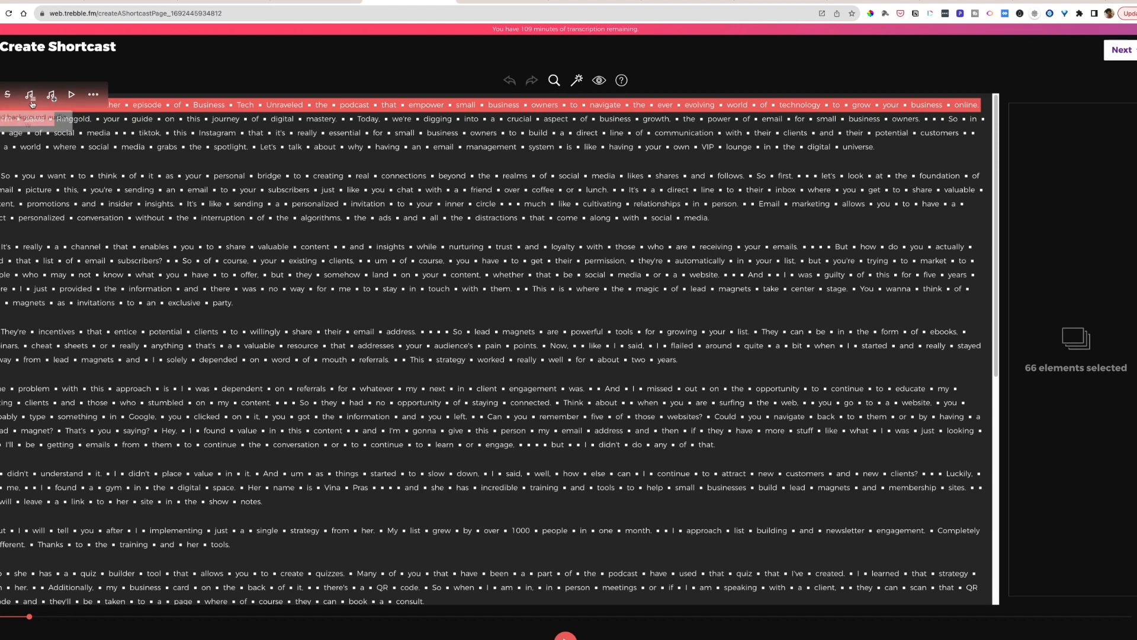
left_click(32, 97)
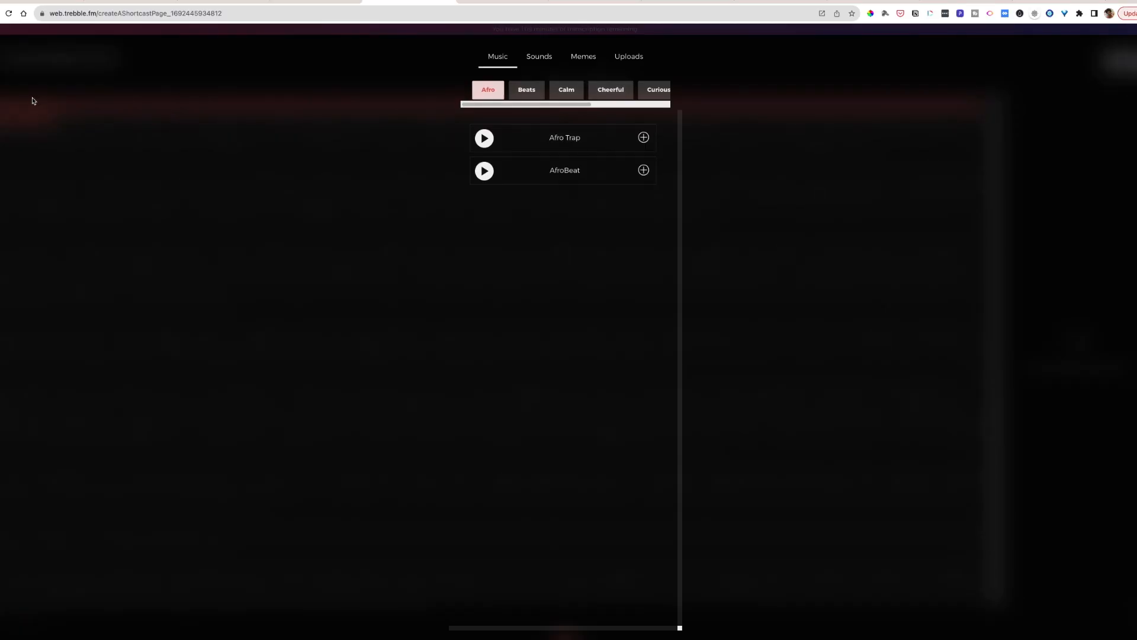
left_click(616, 91)
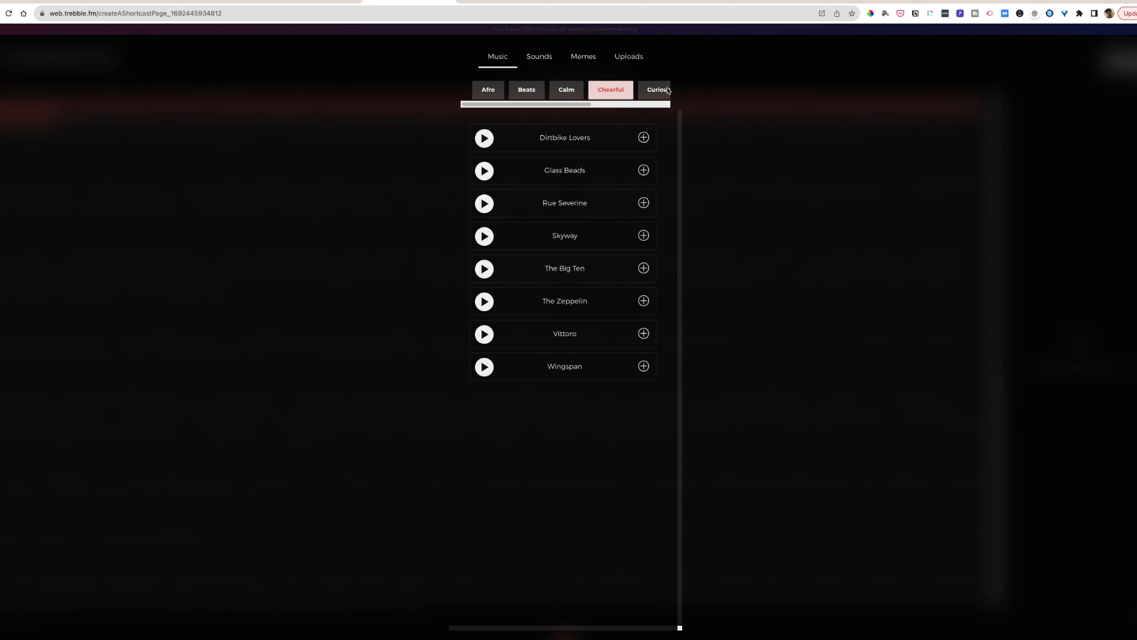
left_click_drag(585, 105, 661, 107)
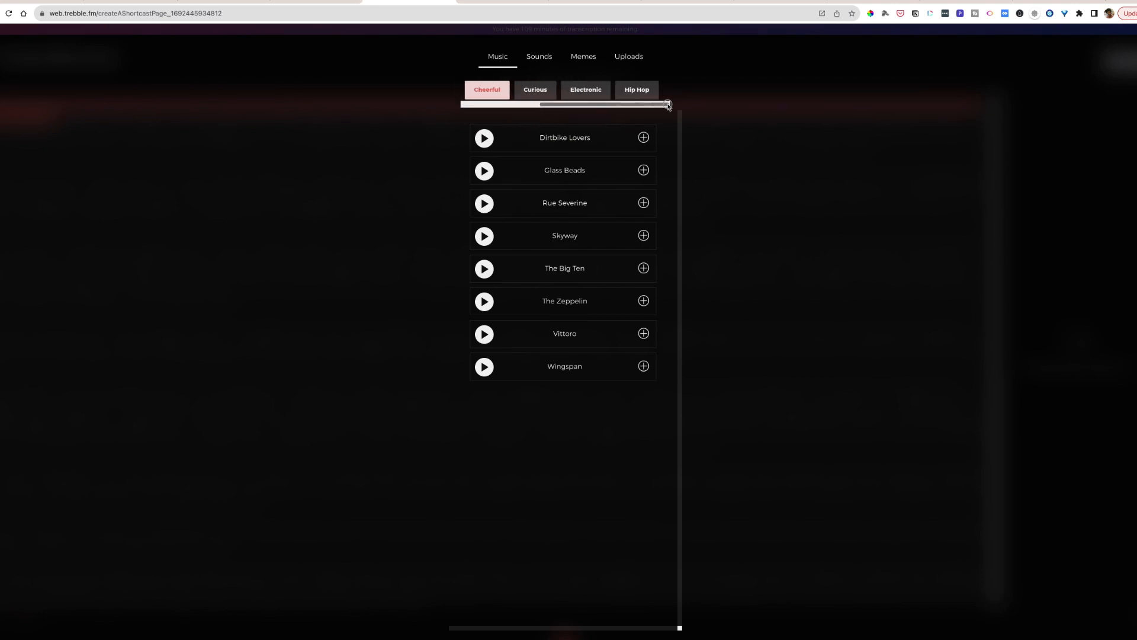
left_click(531, 95)
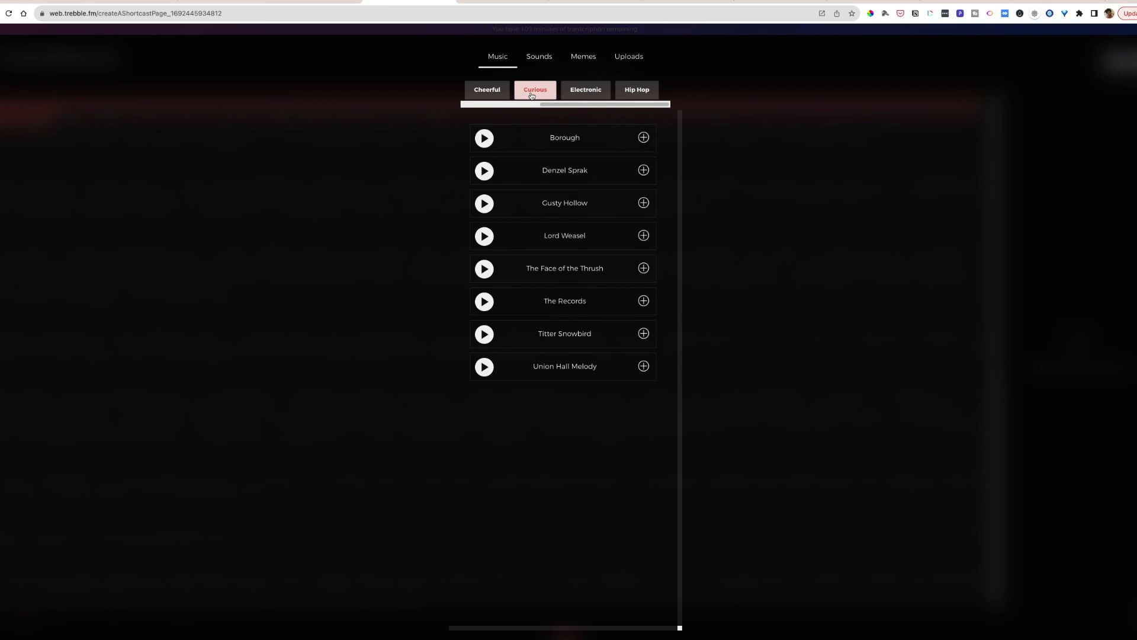
left_click(484, 138)
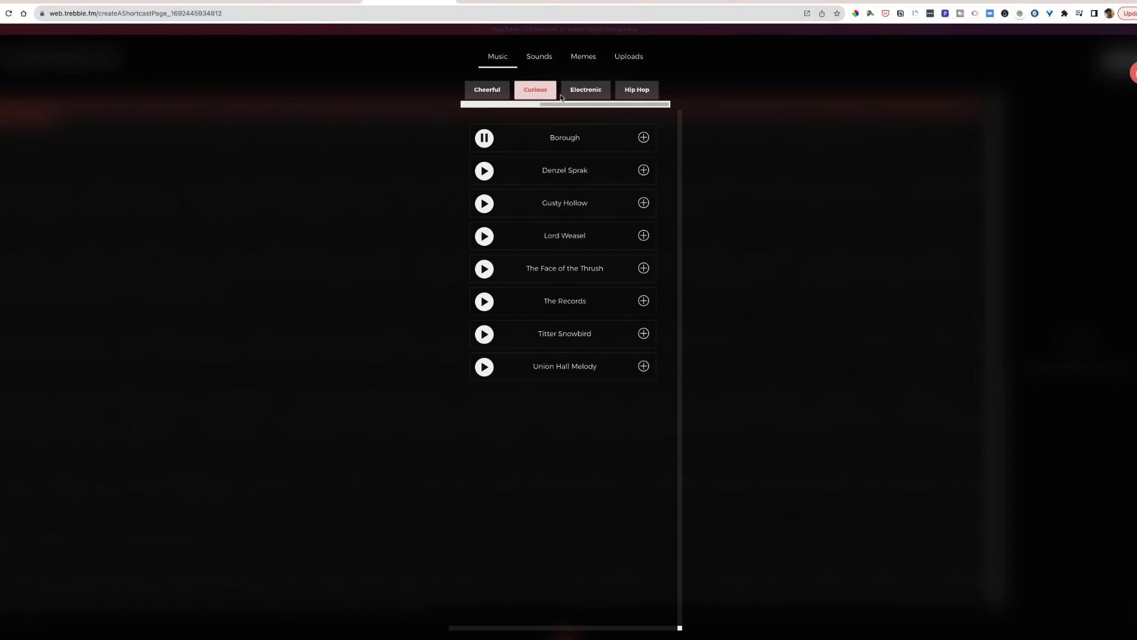
left_click(643, 138)
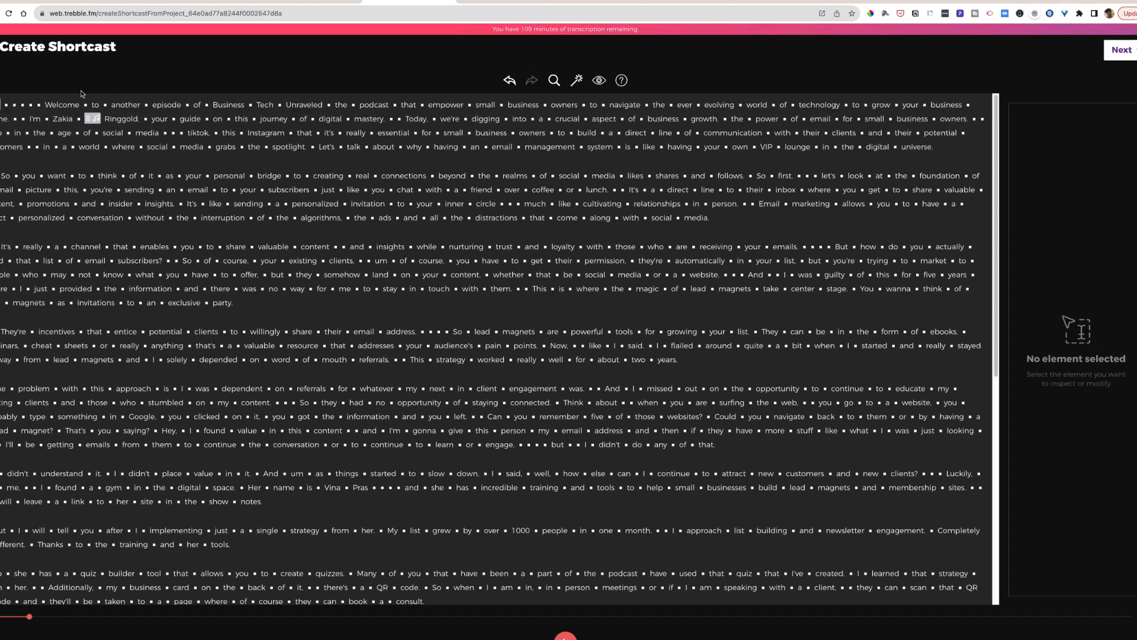
- Inspect the settings of the Borough background sound and play back the opening passage with the music
left_click(2, 106)
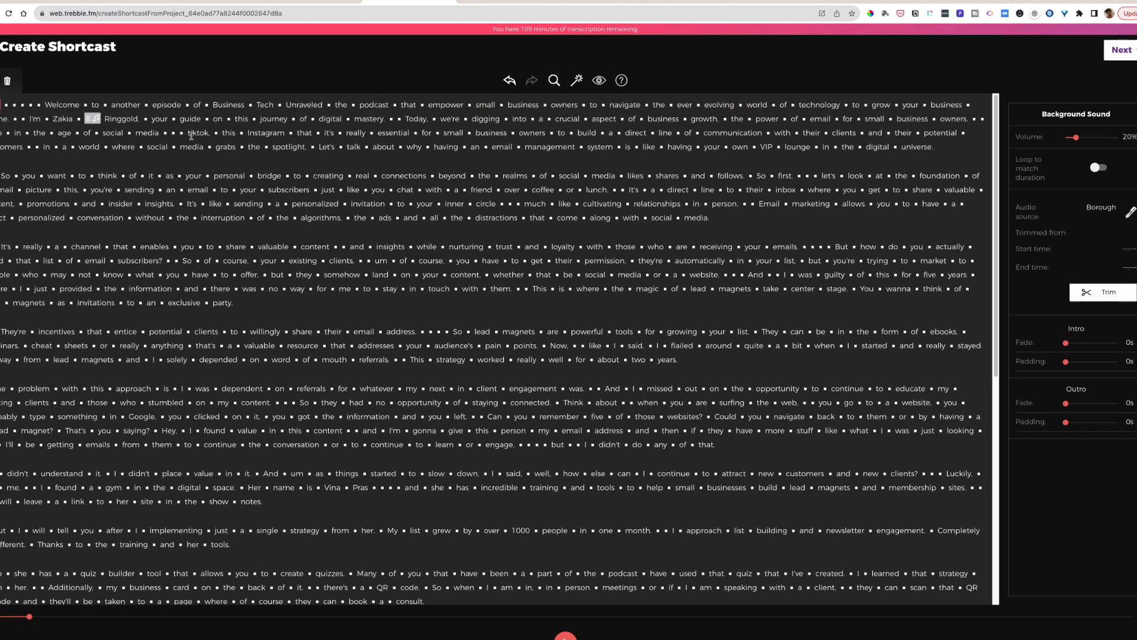
left_click(1, 106)
key("space")
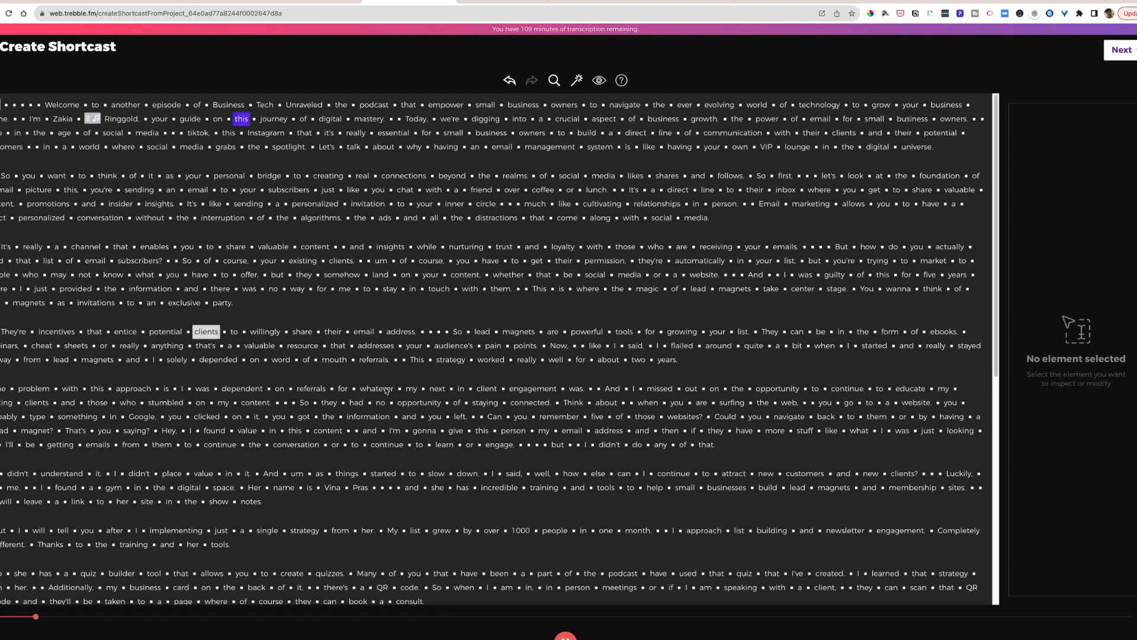
- Set the Borough background sound to 15% volume, with a 2 s intro fade, 4 s intro padding and 3 s outro fade
left_click(560, 633)
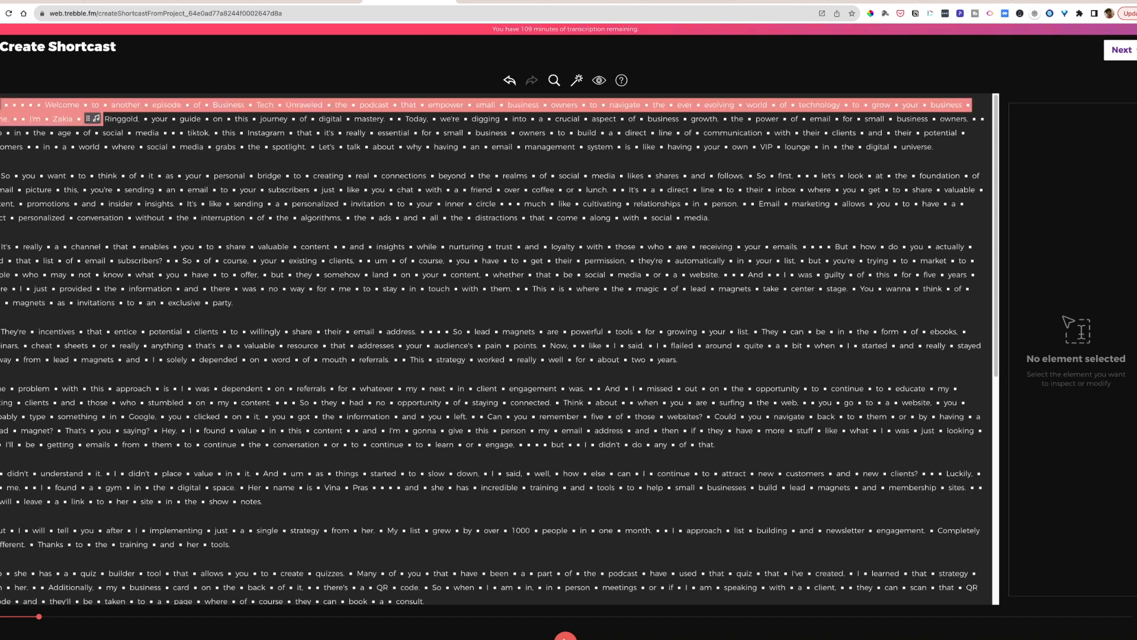
left_click(96, 119)
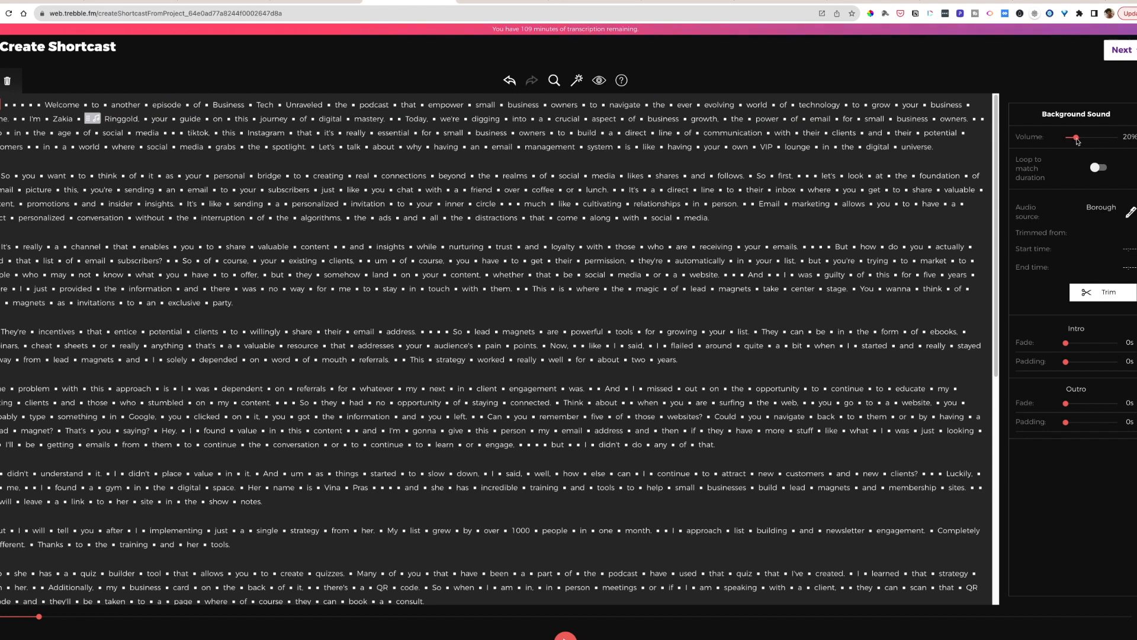
left_click_drag(1076, 140, 1073, 142)
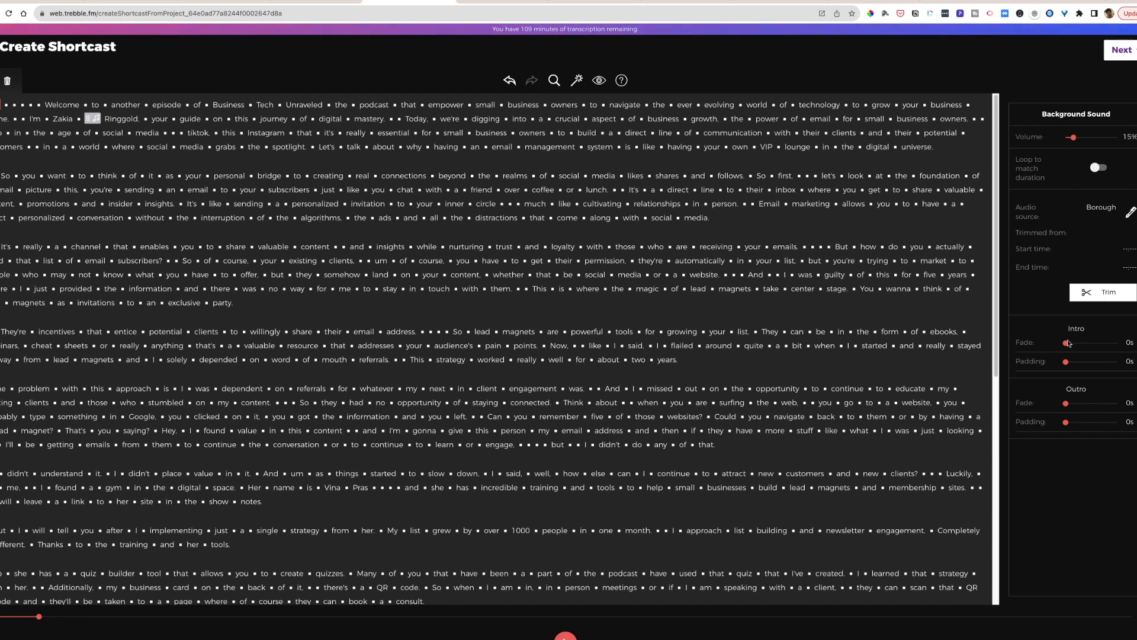
left_click_drag(1066, 343, 1077, 348)
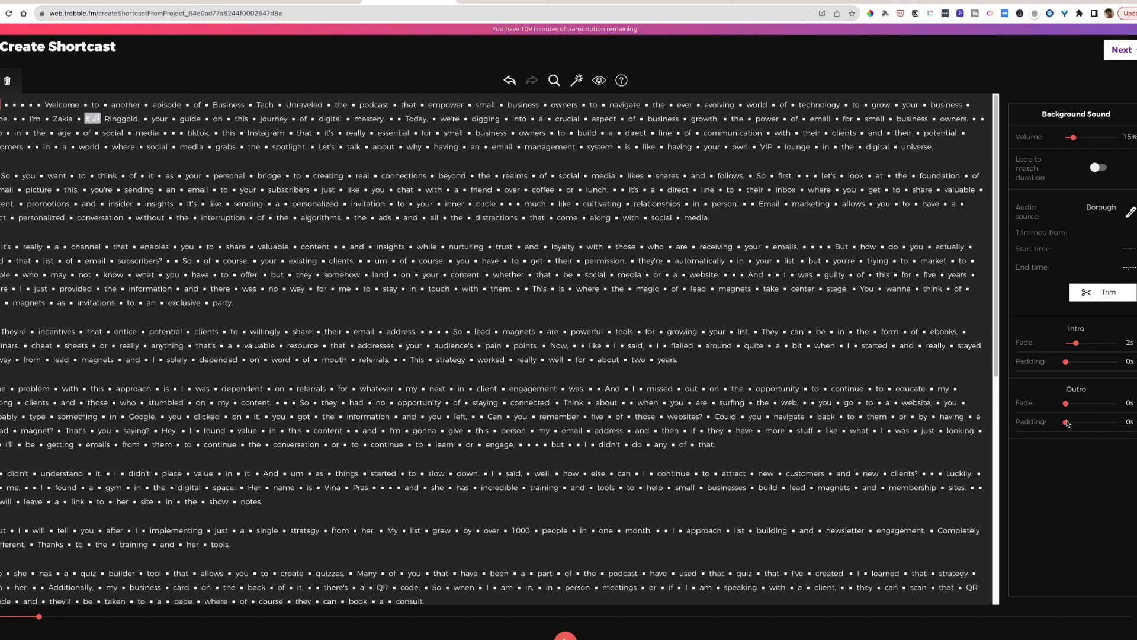
left_click(97, 121)
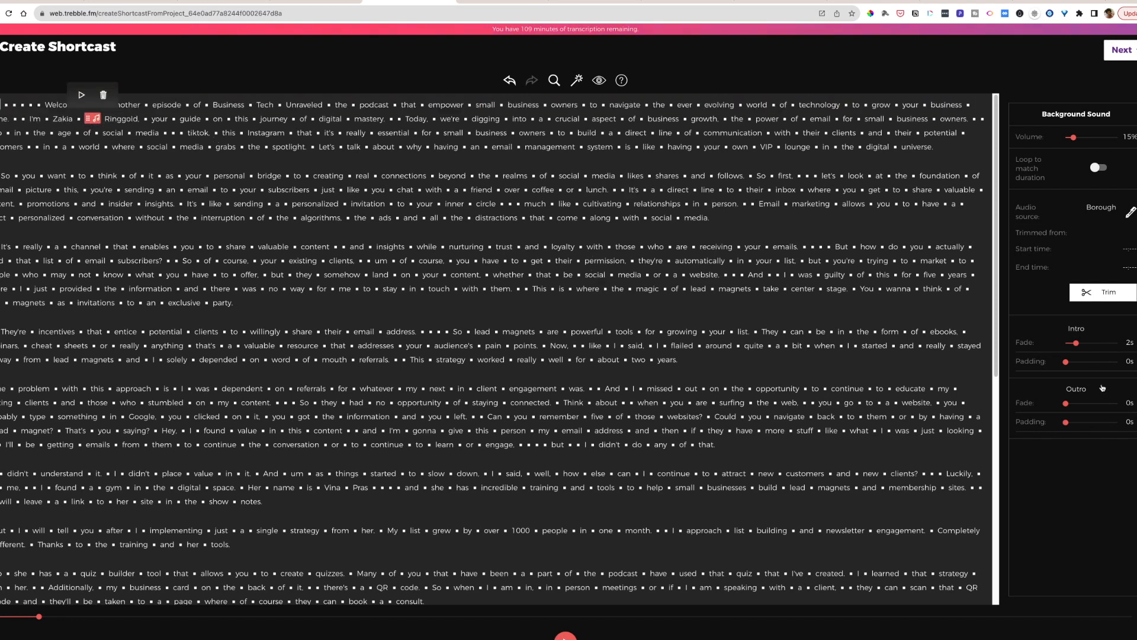
left_click_drag(1067, 405, 1083, 405)
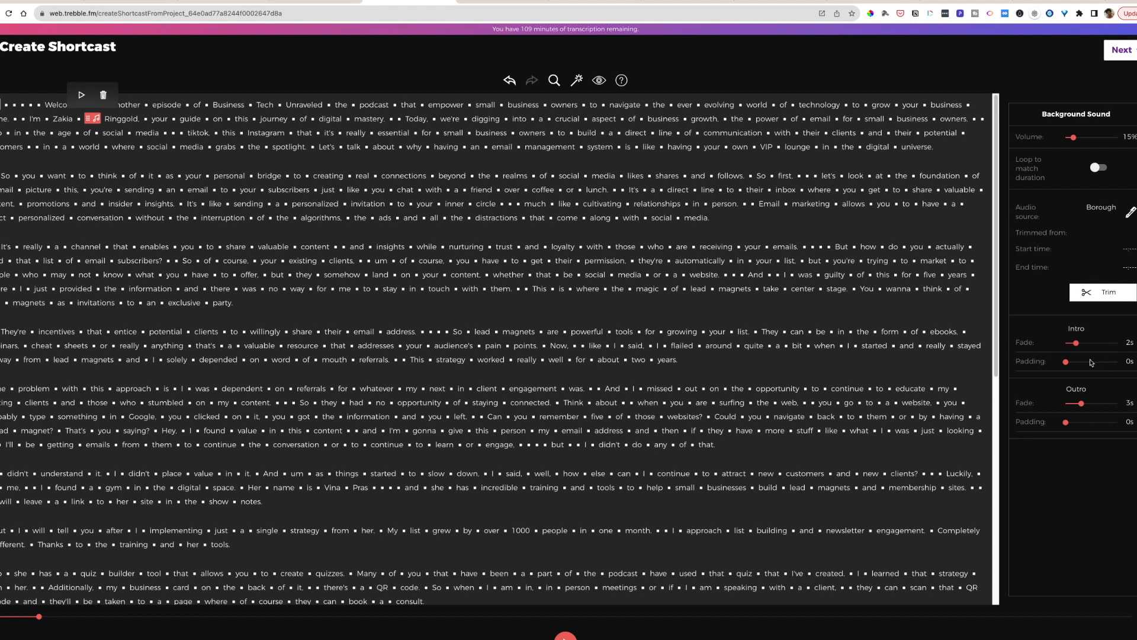
left_click_drag(1065, 362, 1086, 364)
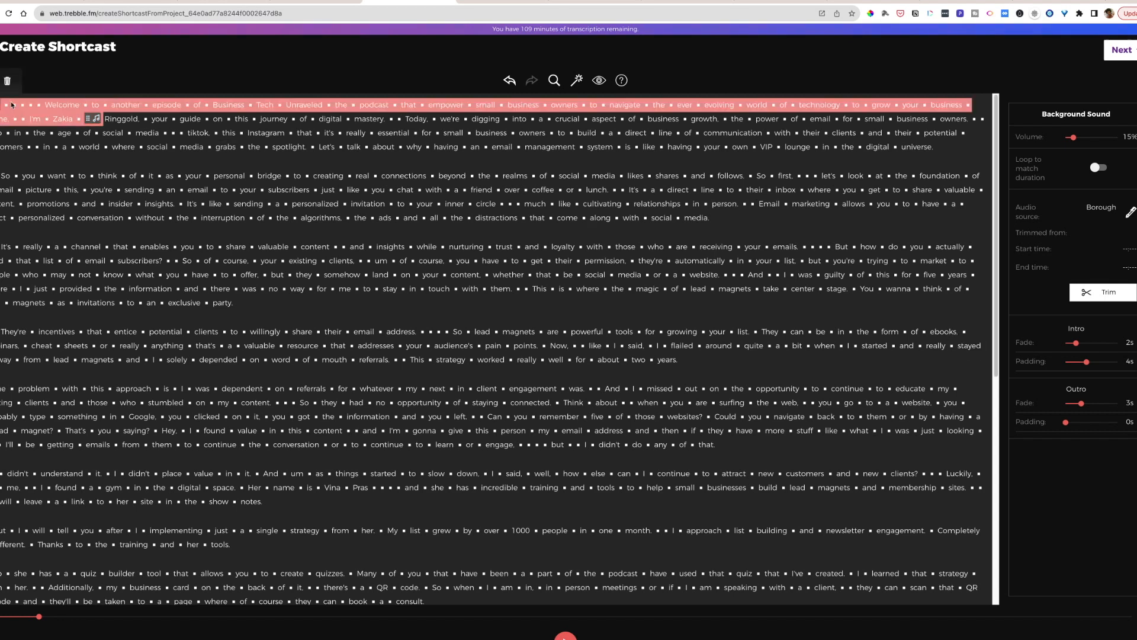
- Play back the opening with the adjusted music and cut four of the silent gaps before "Welcome" at the transcript's start
left_click(0, 81)
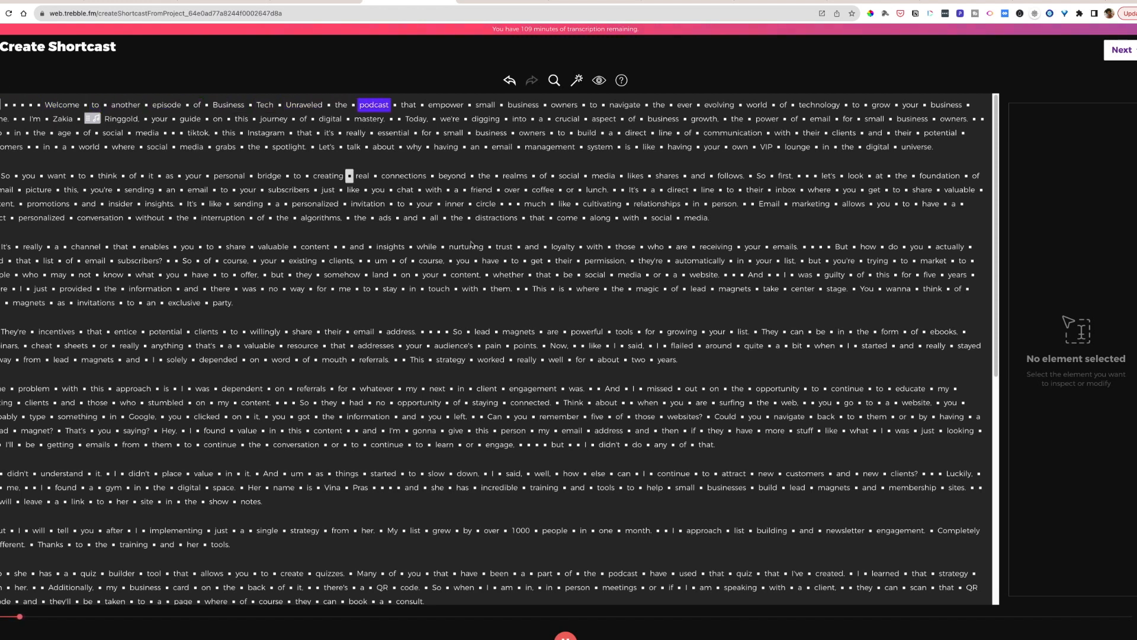
left_click(566, 636)
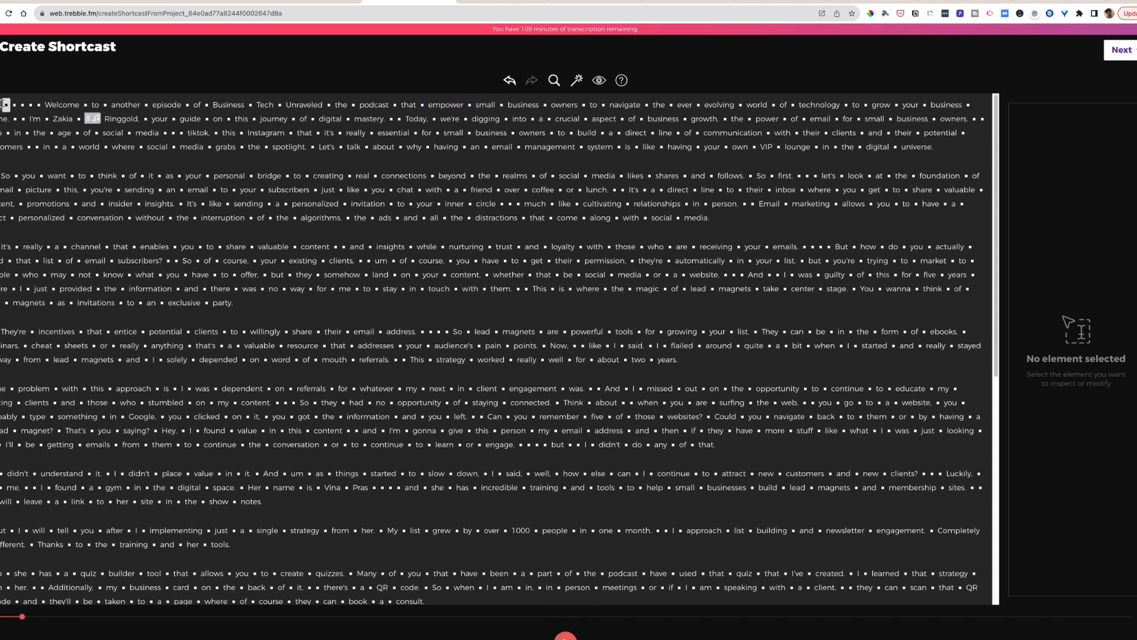
left_click_drag(6, 105, 35, 105)
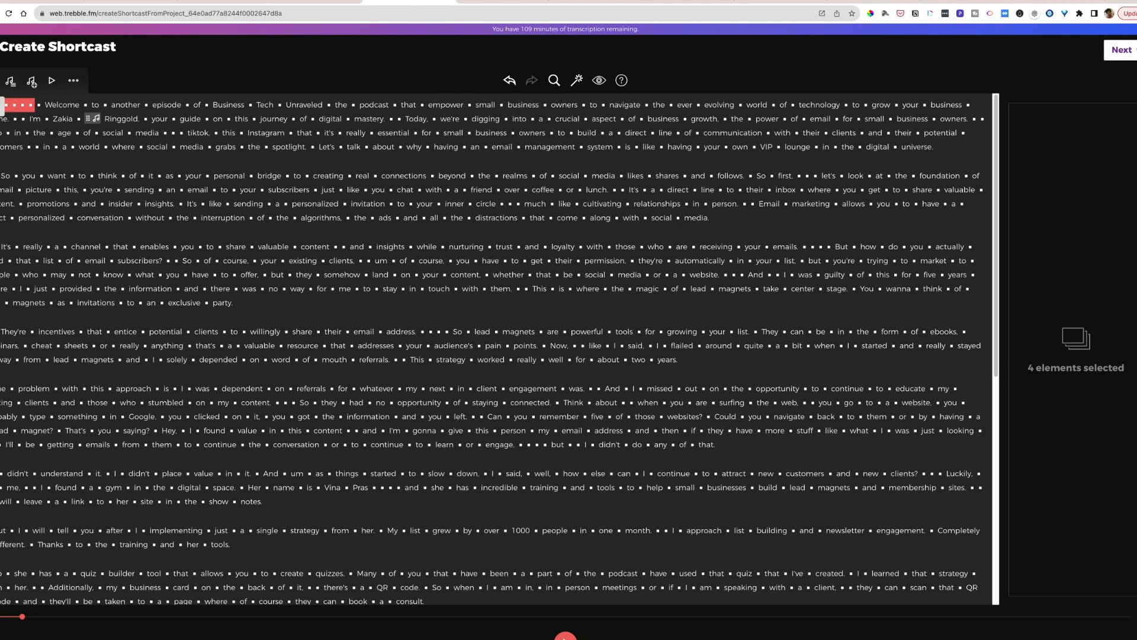
key("Delete")
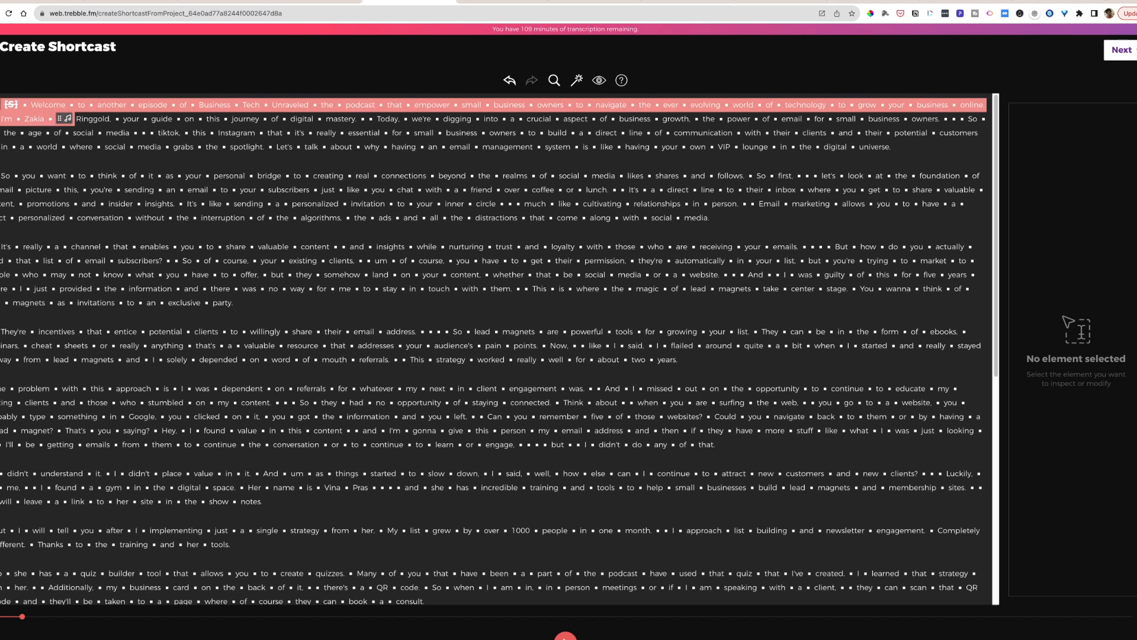
- Play back the shortened opening from the very start of the transcript and pause it after the introduction
left_click(11, 104)
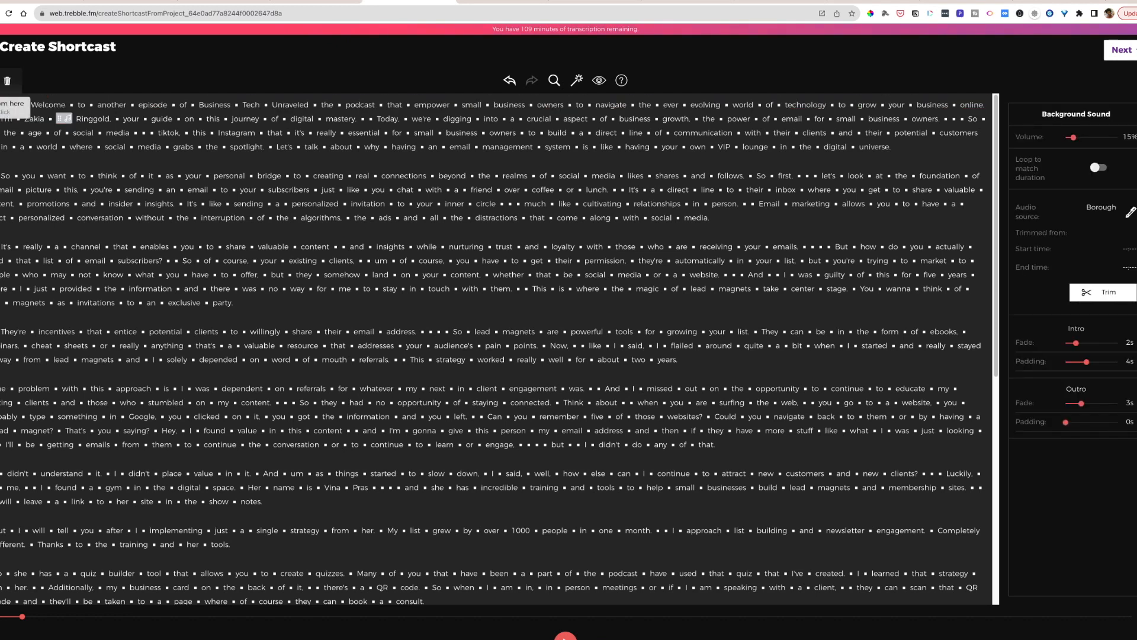
double_click(2, 105)
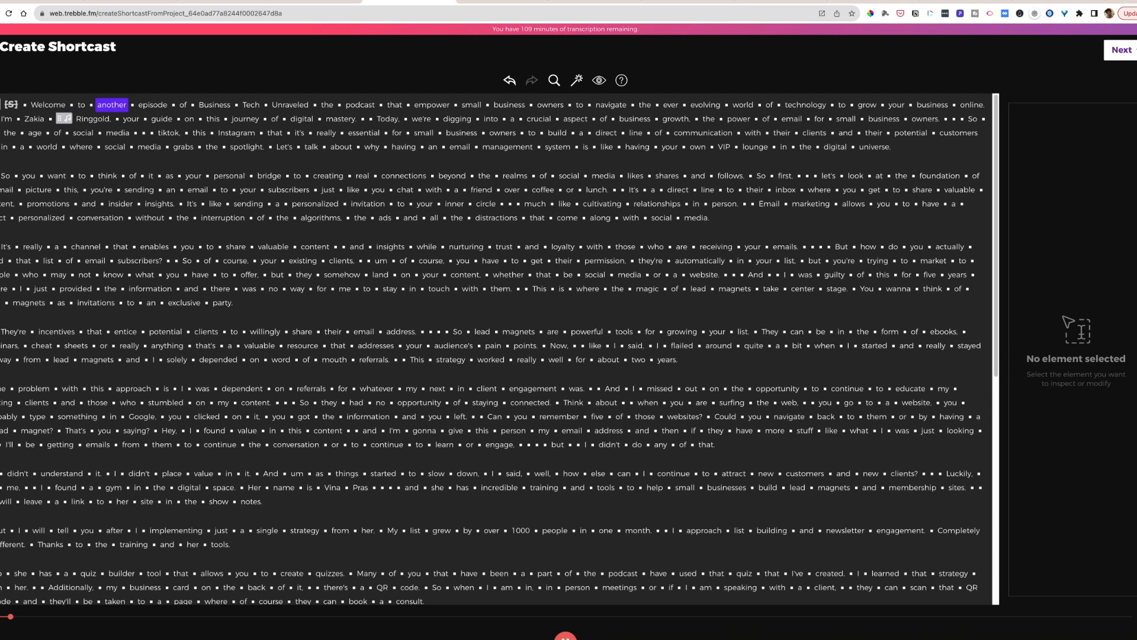
left_click(565, 631)
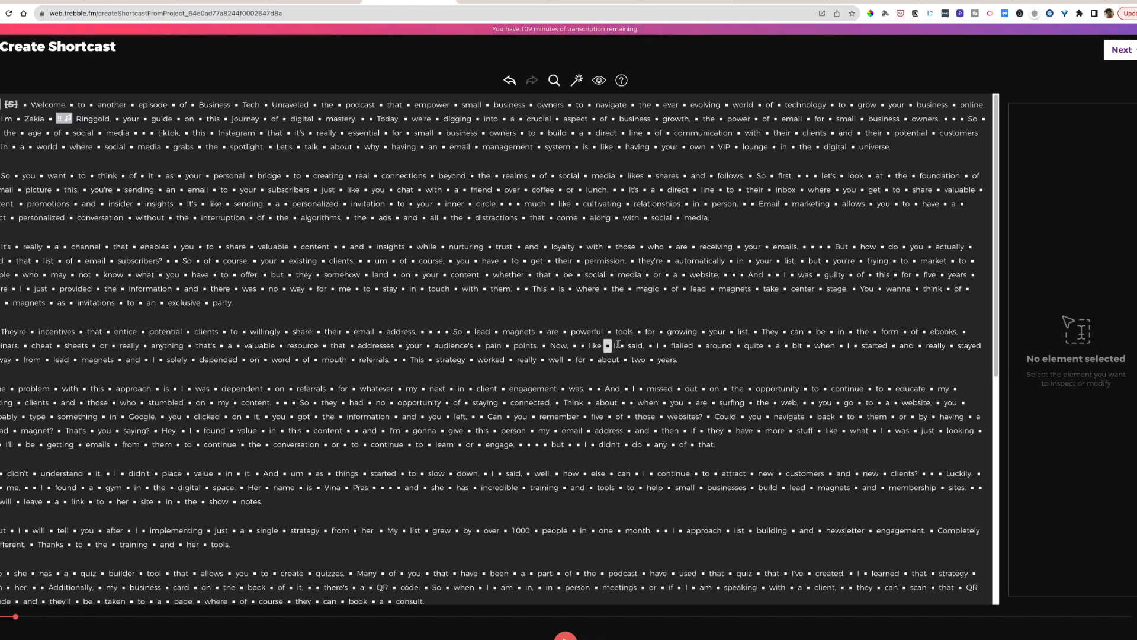
left_click(566, 636)
key("space")
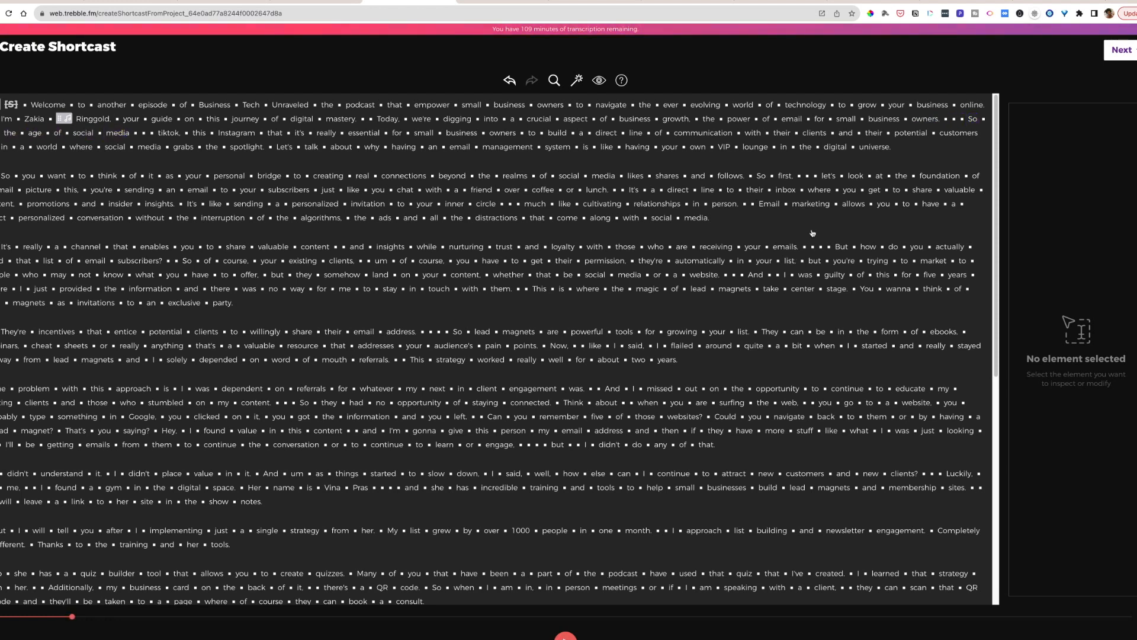
- Ignore the pairs of silent gaps after "small business owners", "So first" and "inner circle" while playing through the transcript
left_click_drag(953, 119, 945, 119)
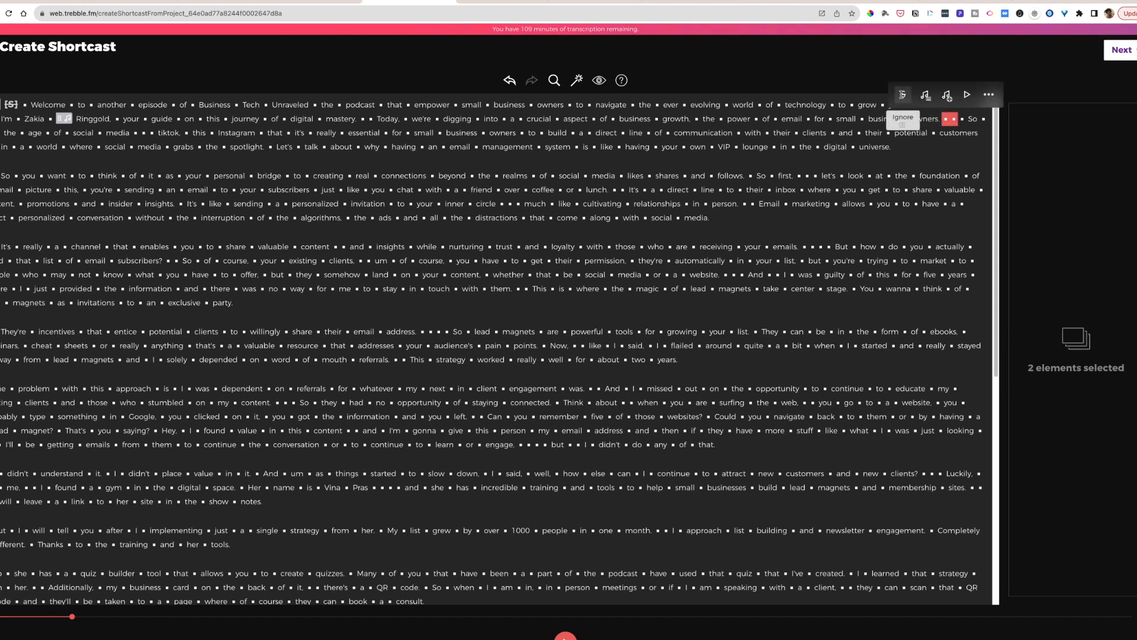
left_click(903, 95)
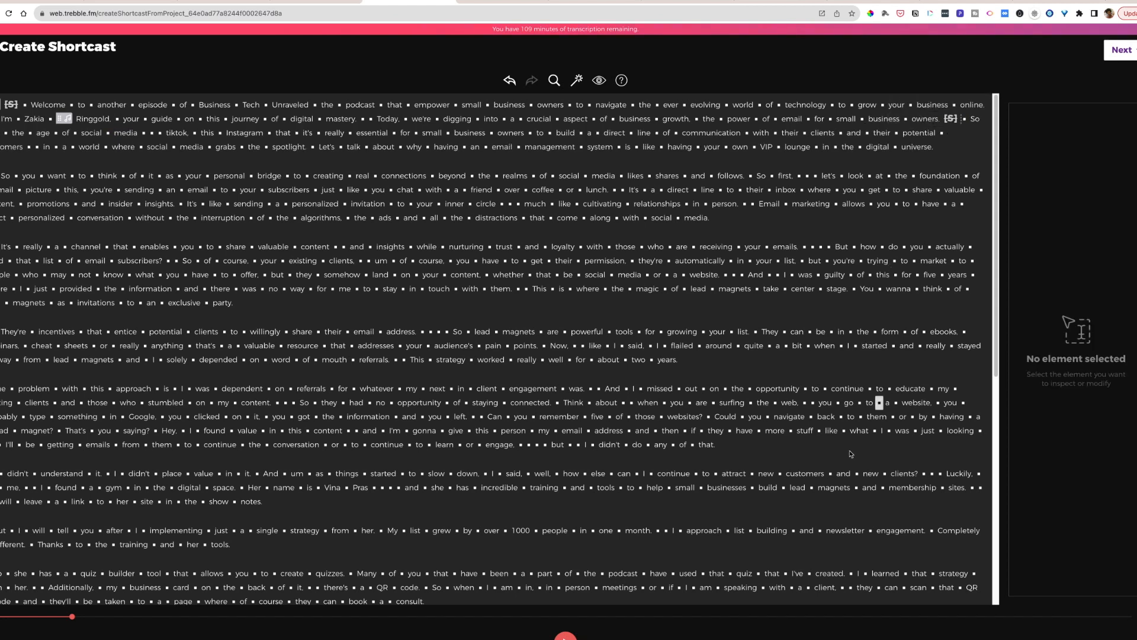
left_click(565, 635)
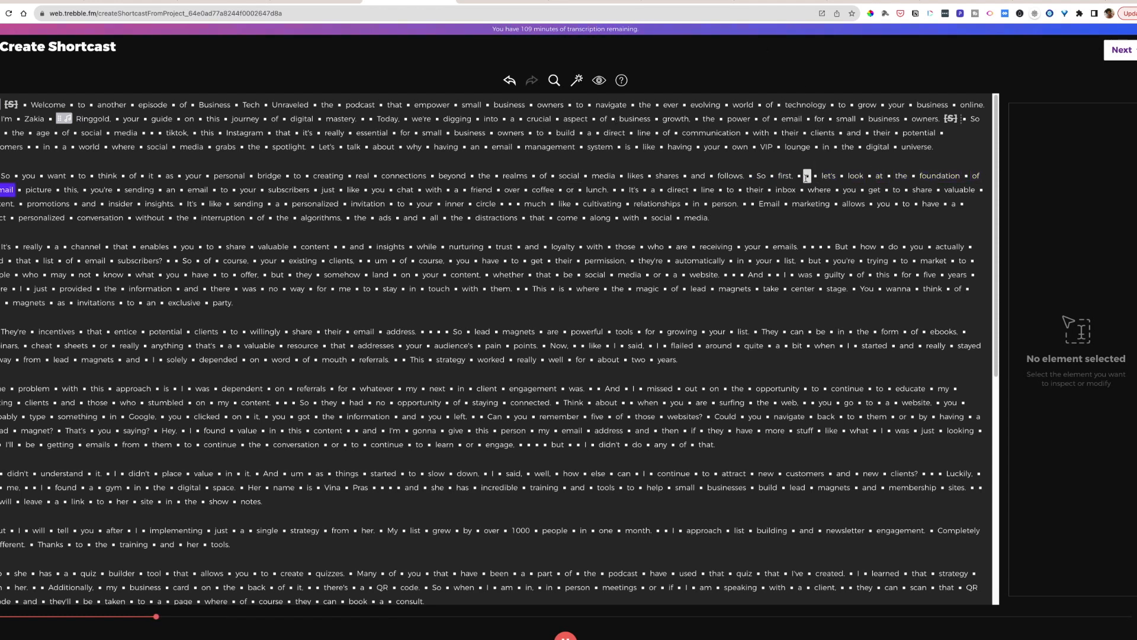
left_click_drag(808, 176, 797, 176)
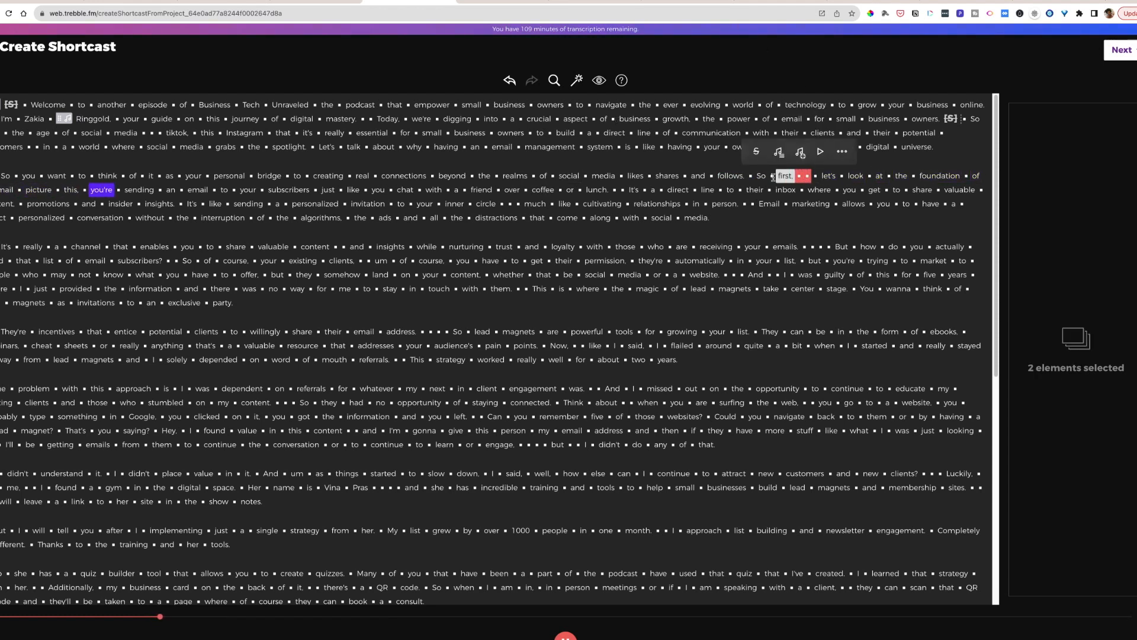
left_click(749, 152)
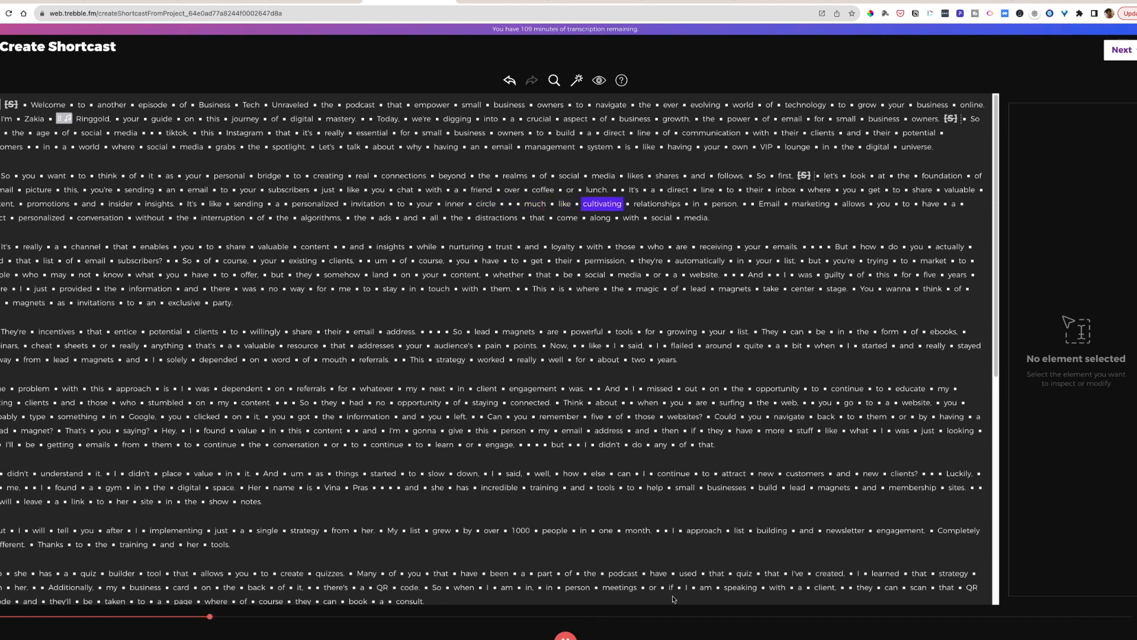
left_click(500, 204)
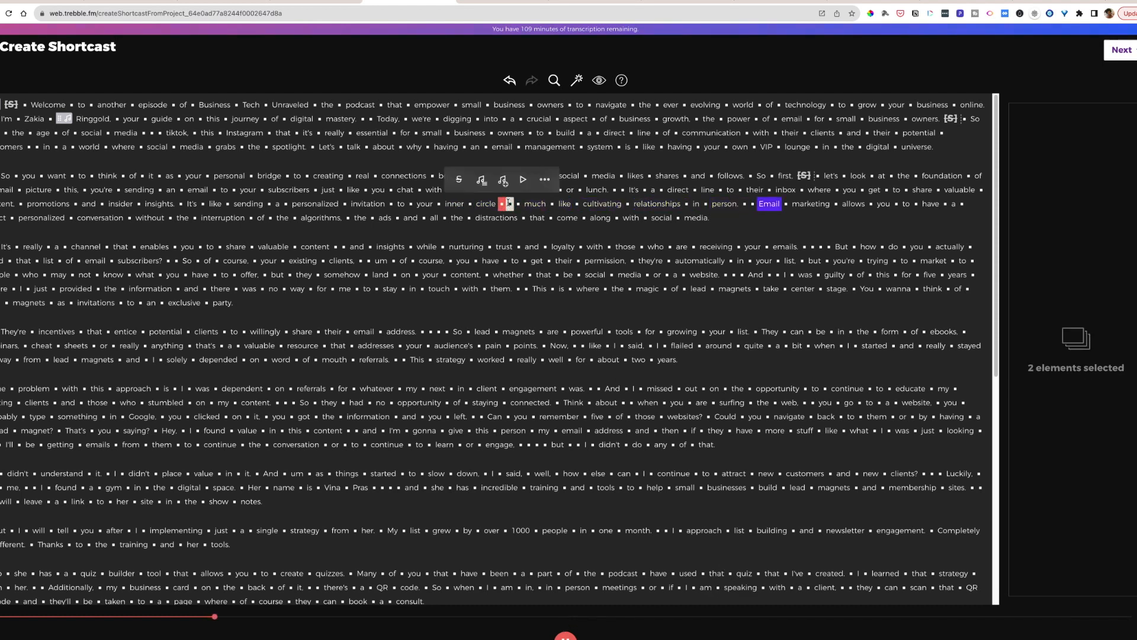
left_click(460, 181)
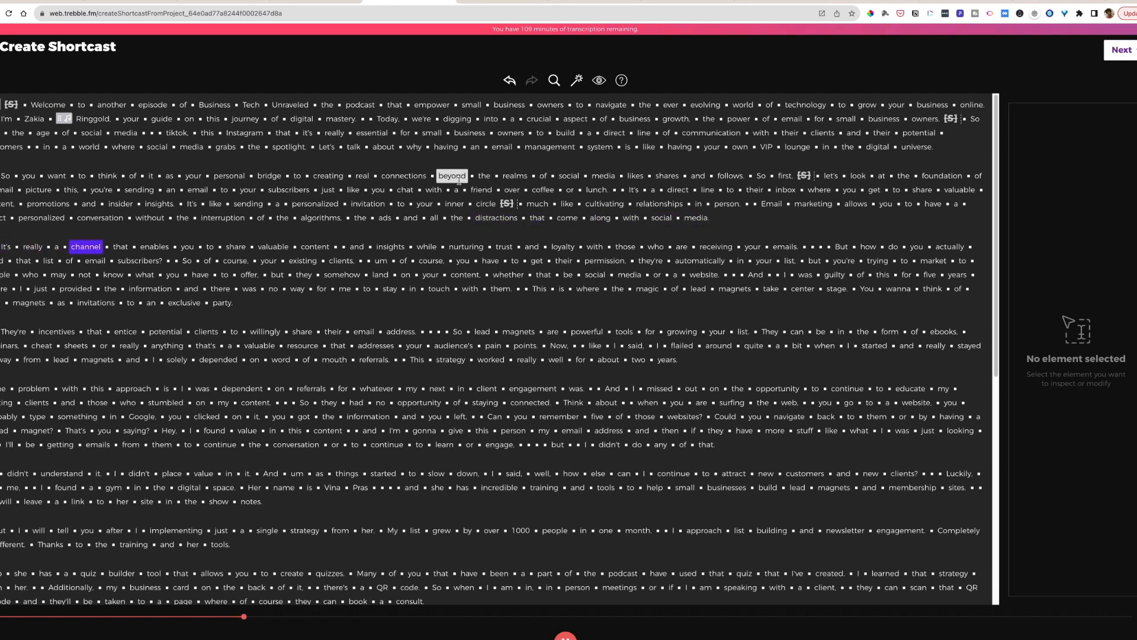
- Ignore the three silent gaps after "receiving your emails" in the third paragraph
scroll(453, 215, "down", 2)
scroll(449, 213, "down", 4)
scroll(449, 212, "up", 6)
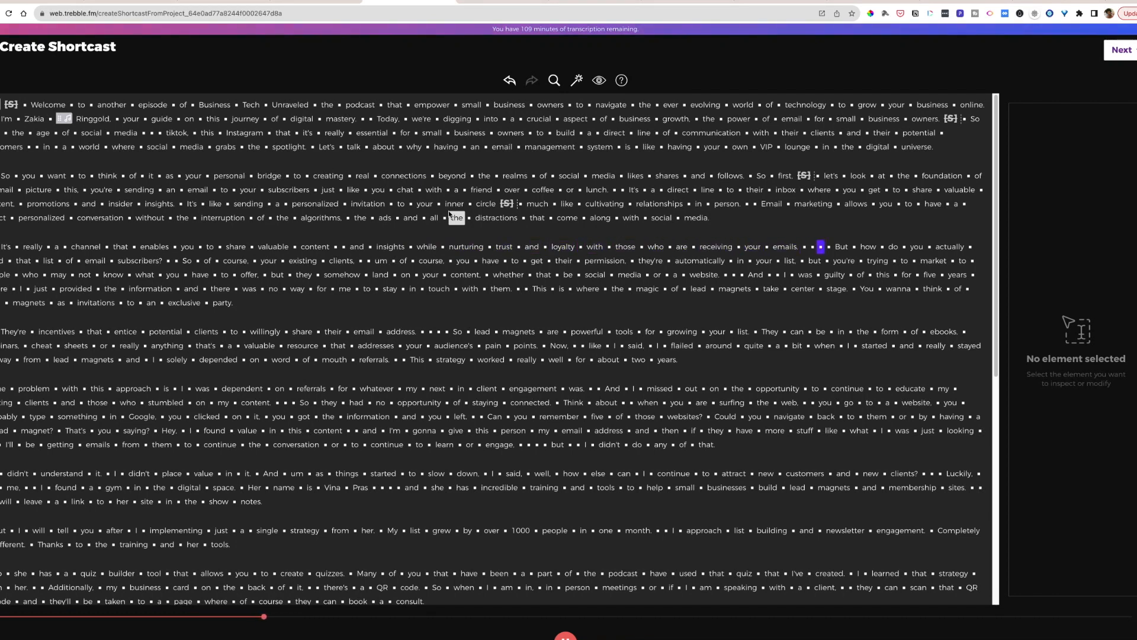
left_click_drag(828, 246, 803, 247)
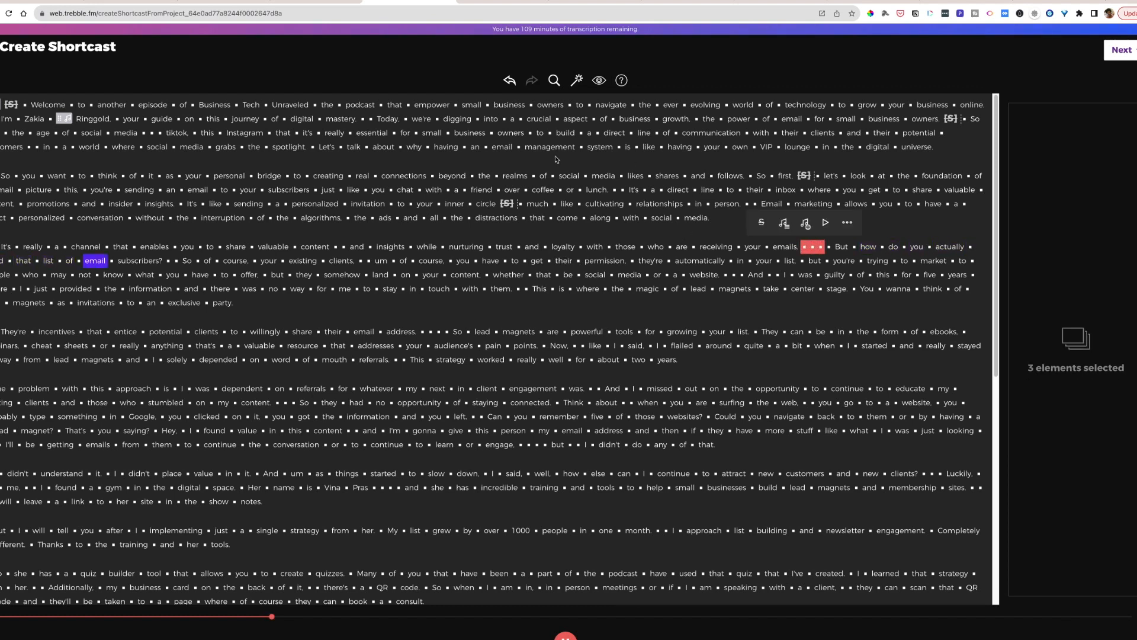
left_click(761, 223)
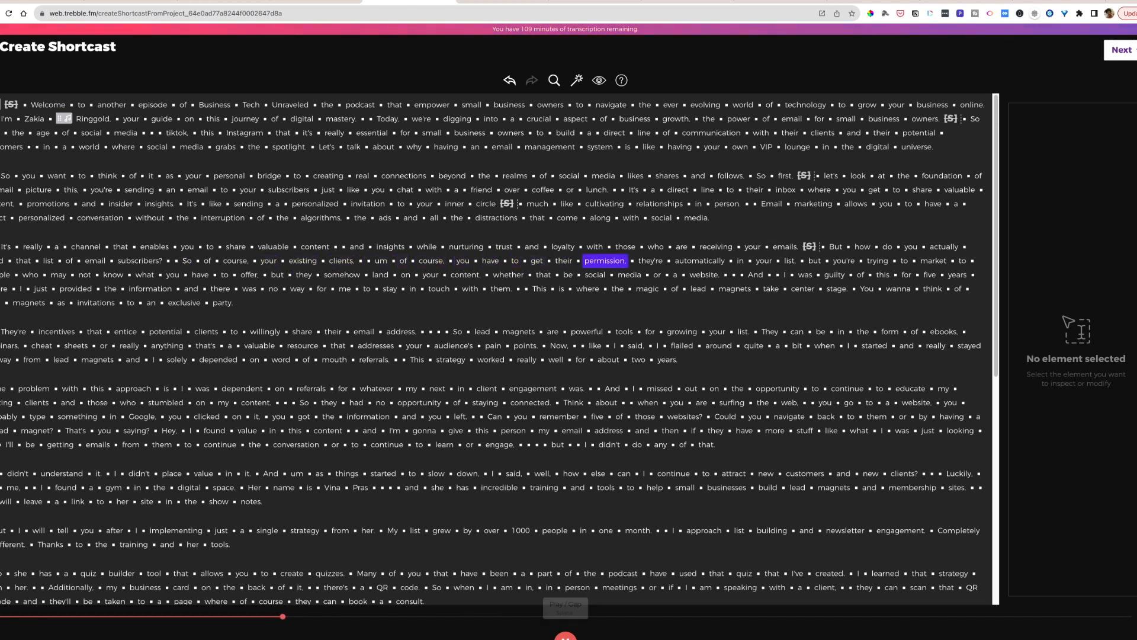
- Pause playback and delete the filler words throughout the transcript
left_click(565, 635)
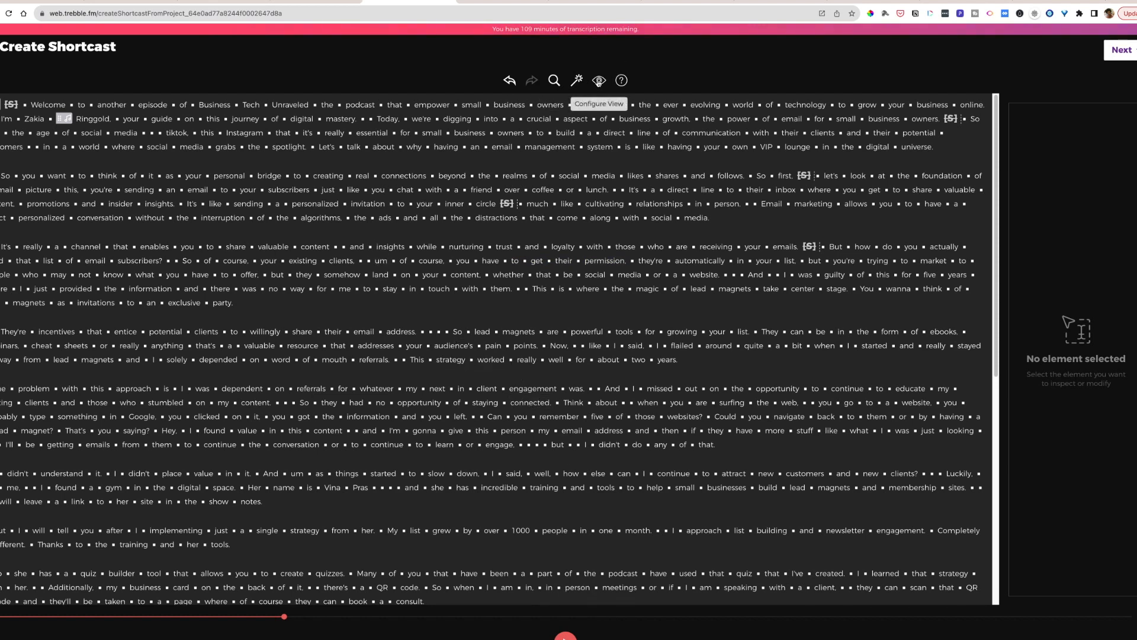
left_click(575, 84)
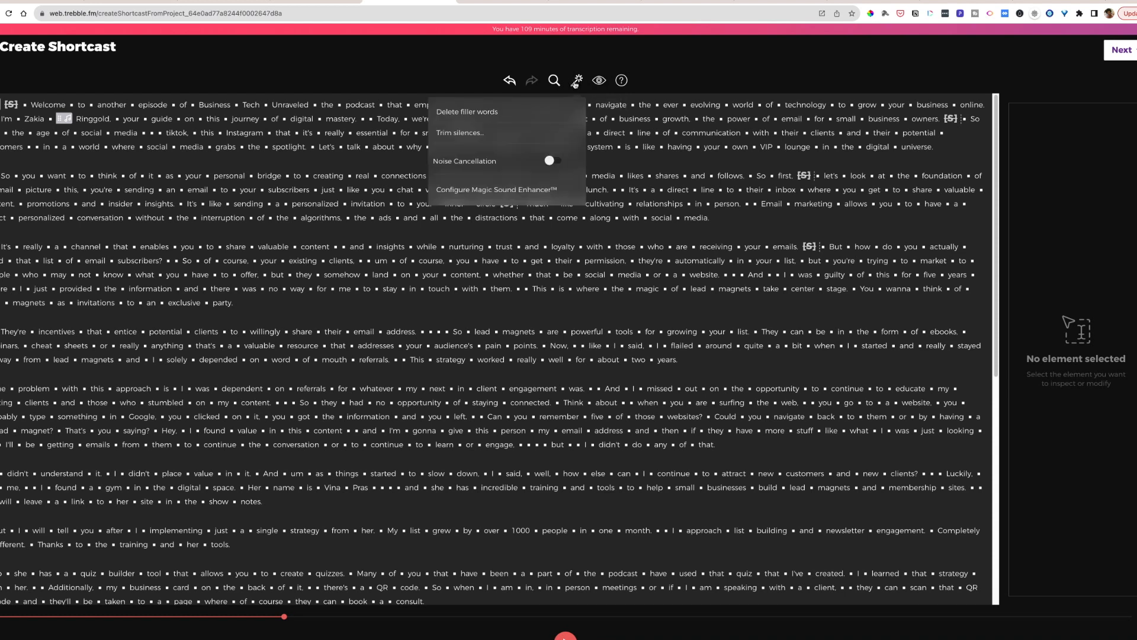
left_click(464, 114)
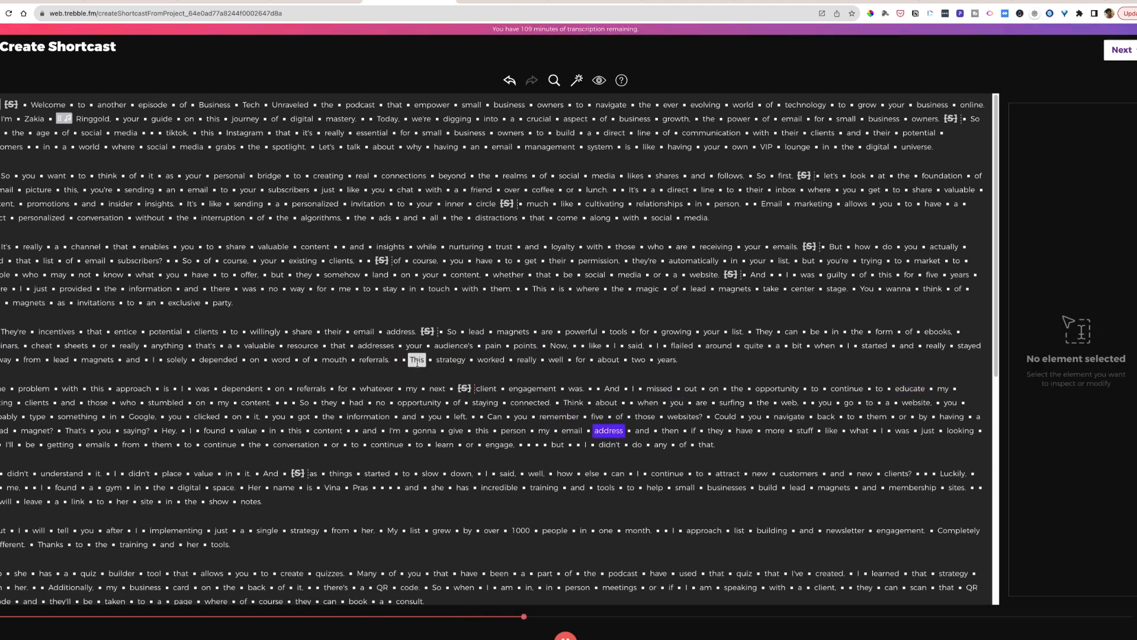
- Ignore the runs of silent gaps after "they can also" and after "collecting email addresses" further down the transcript
scroll(727, 507, "down", 1)
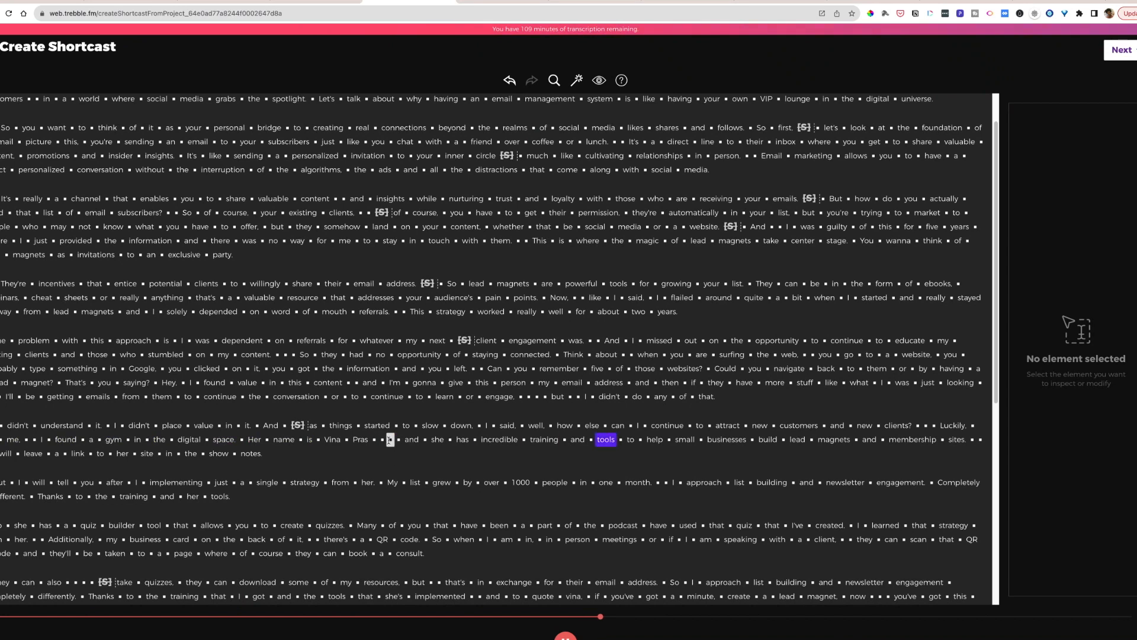
scroll(728, 507, "down", 2)
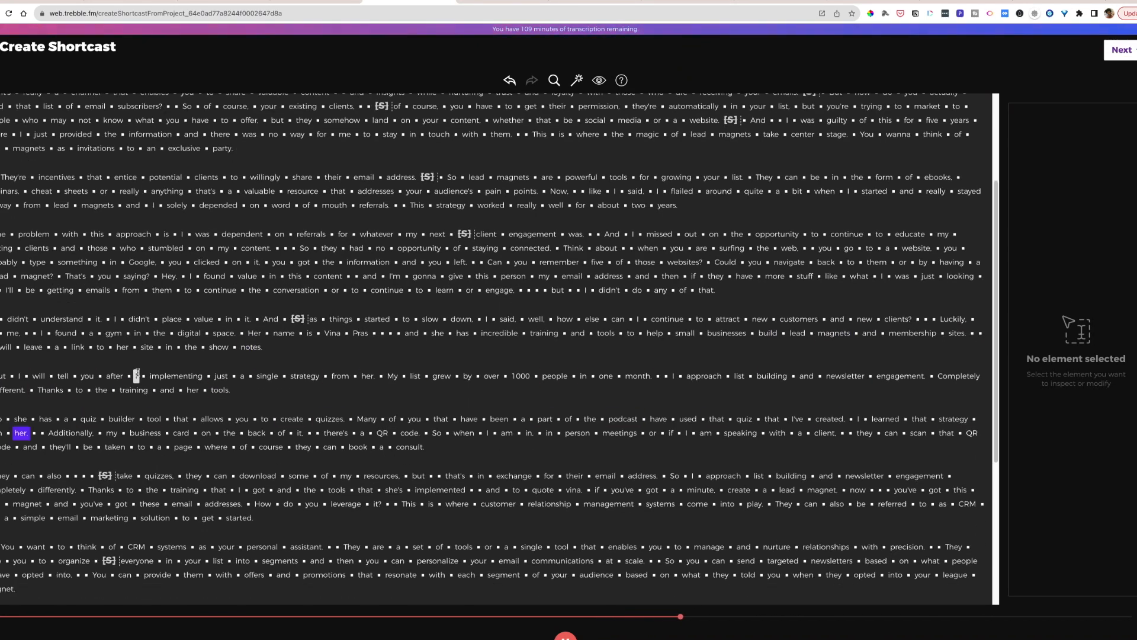
left_click_drag(76, 476, 105, 476)
left_click(64, 452)
scroll(193, 501, "down", 1)
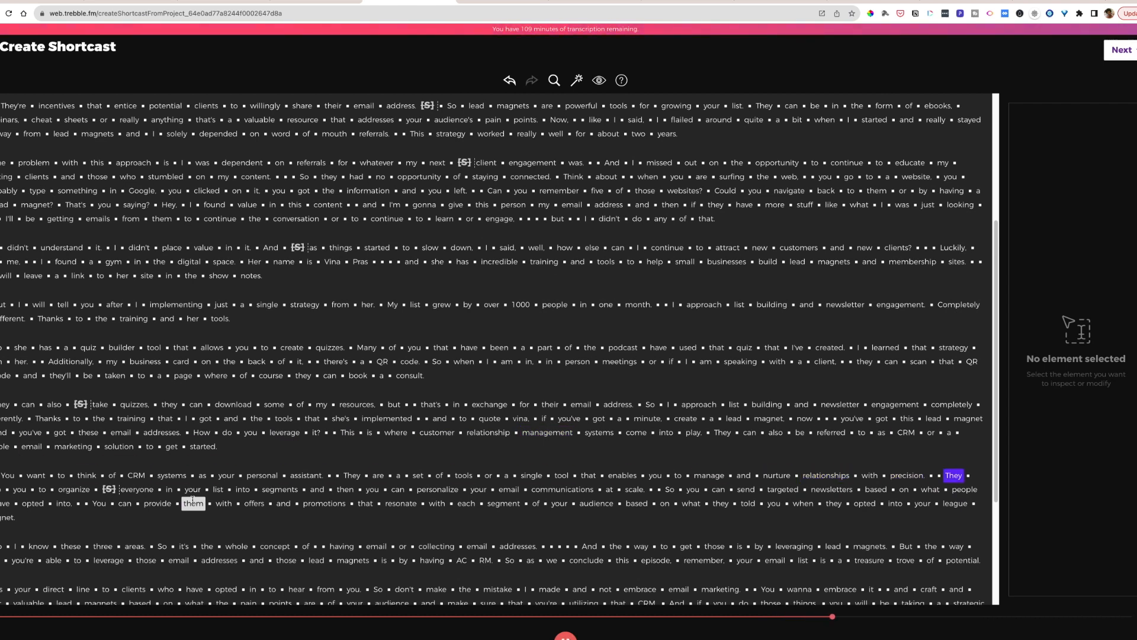
scroll(192, 501, "down", 3)
left_click_drag(572, 364, 544, 365)
left_click(530, 341)
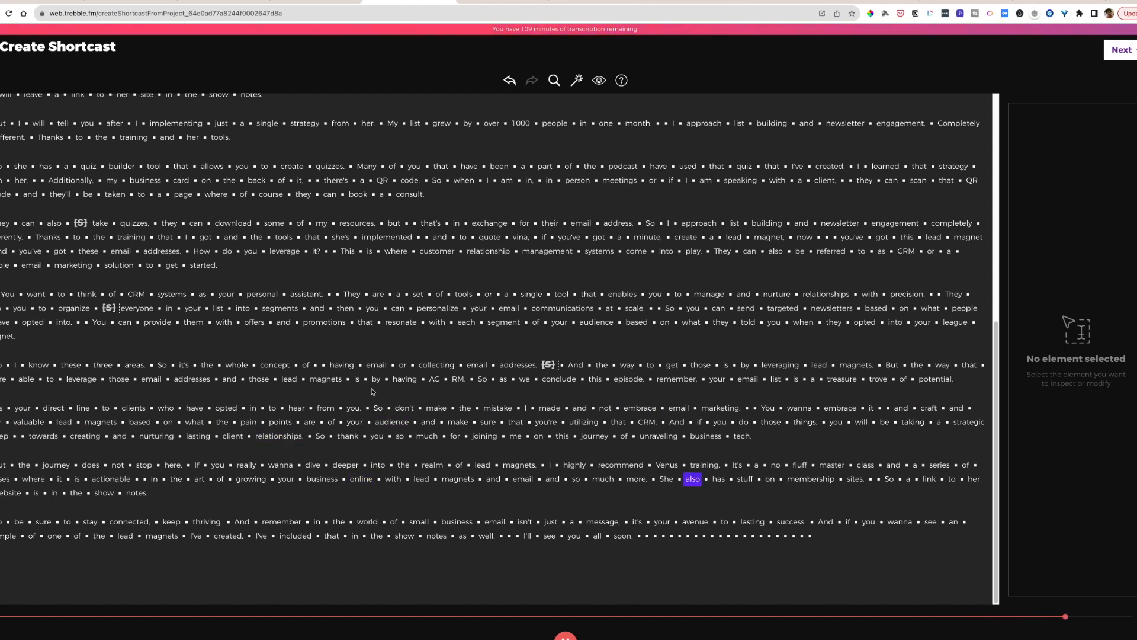
triple_click(819, 538)
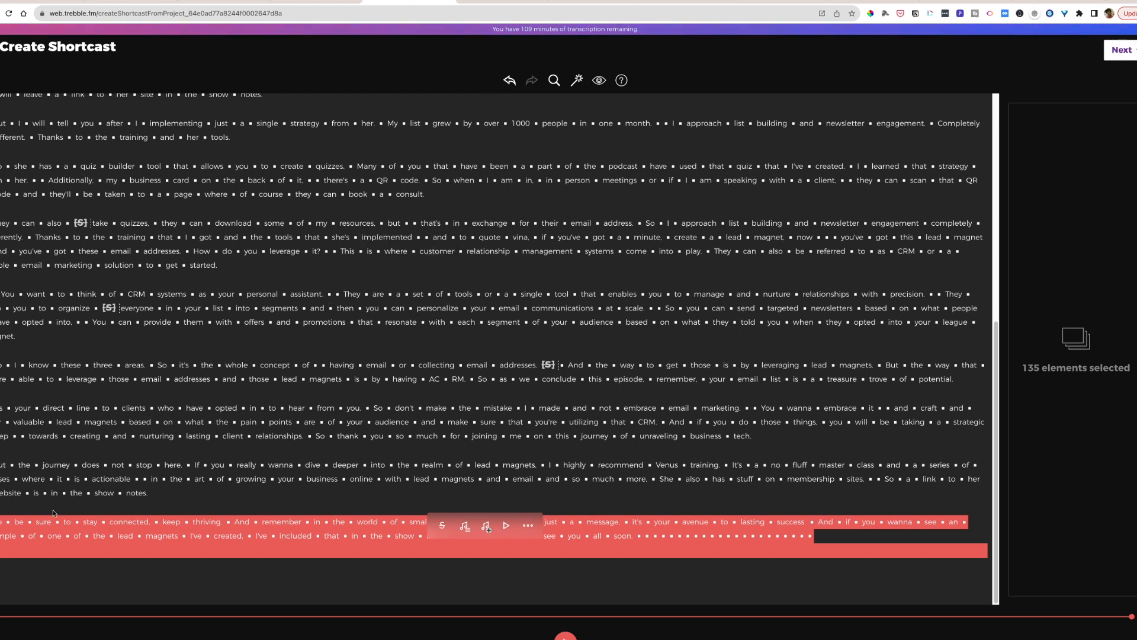
left_click(29, 522)
left_click_drag(2, 522, 883, 551)
left_click(440, 527)
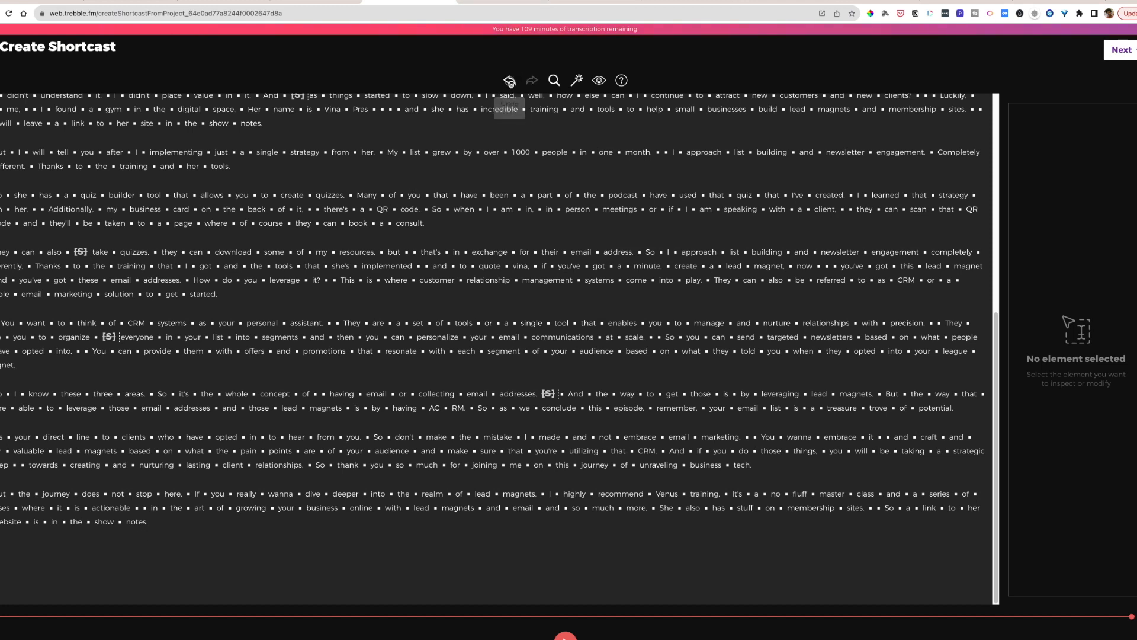
left_click(510, 81)
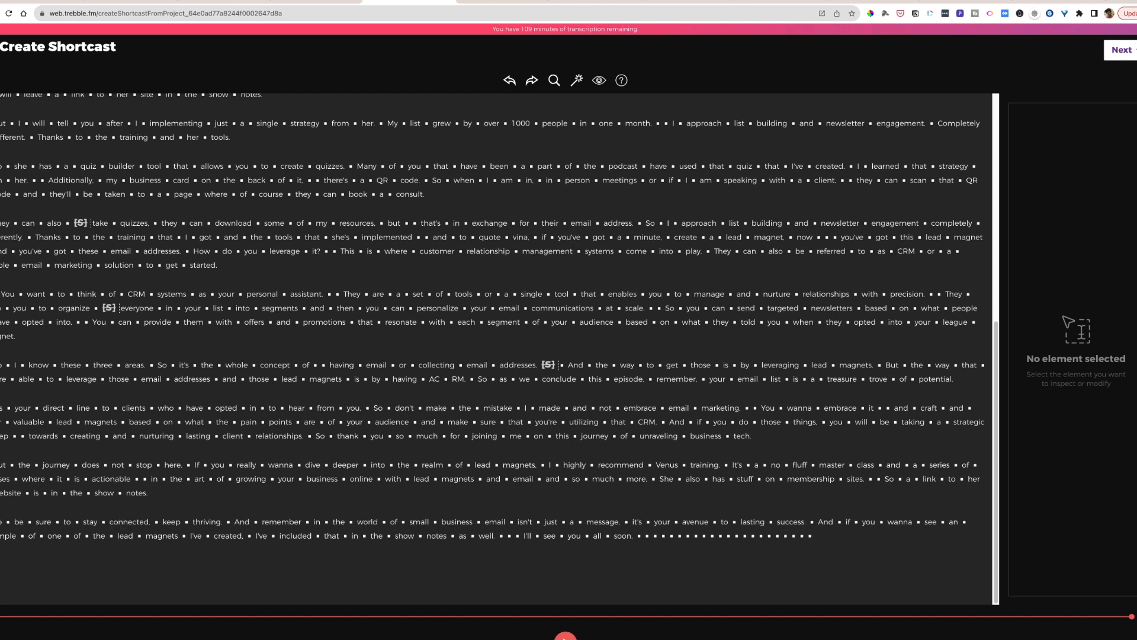
- Move the sentence "So be sure to stay connected, keep thriving." from the start of the last paragraph to its end
left_click_drag(3, 521, 81, 521)
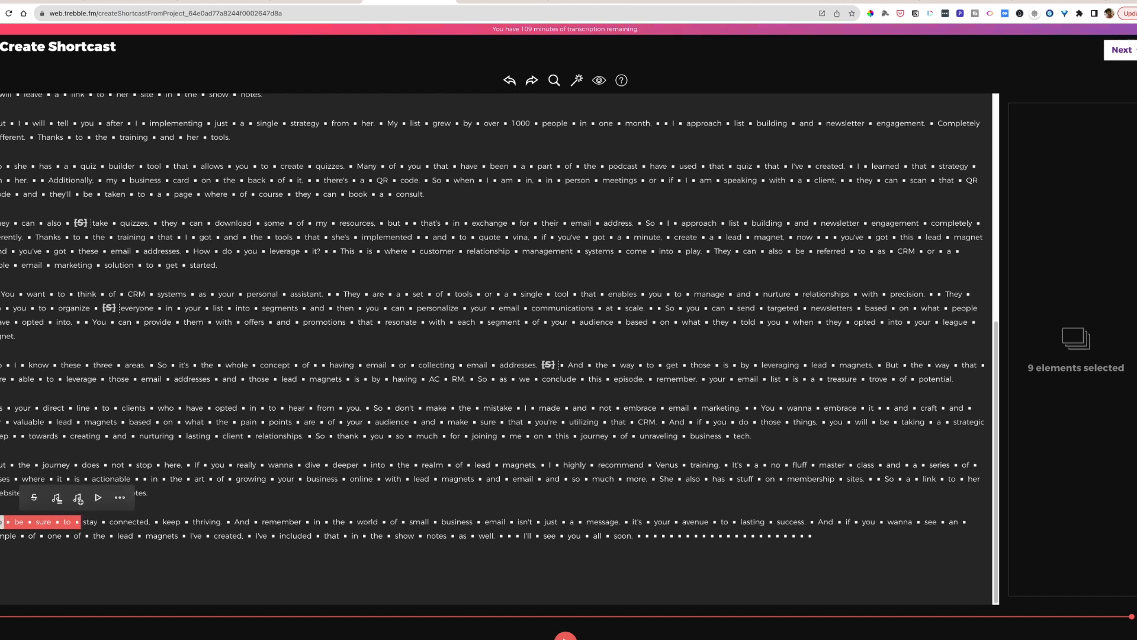
left_click(1, 522)
left_click_drag(2, 522, 224, 521)
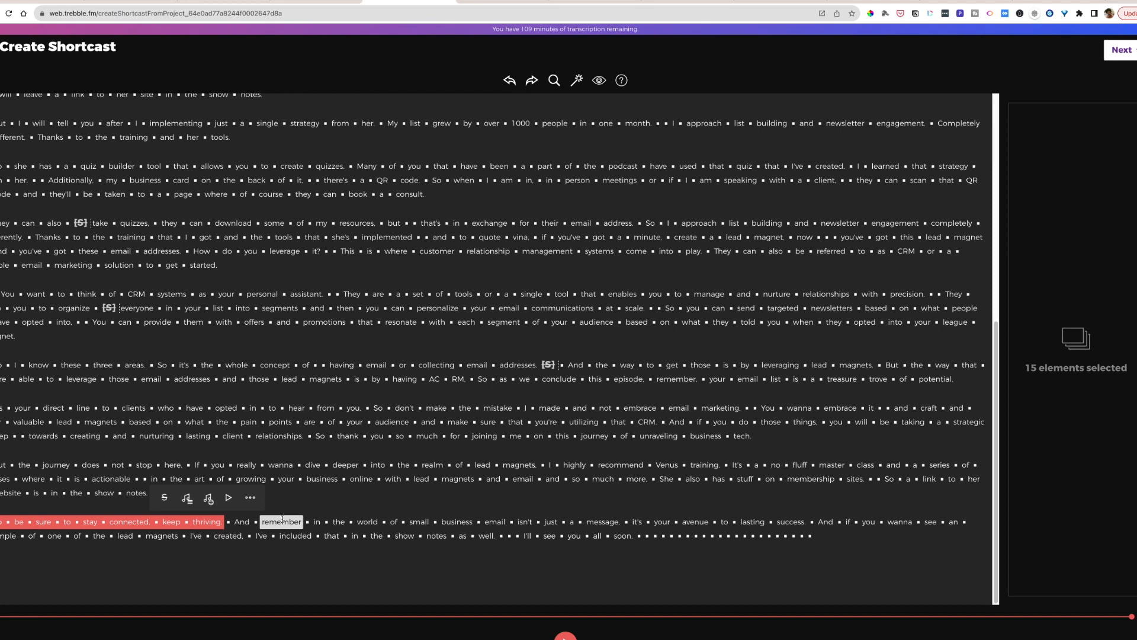
key("Delete")
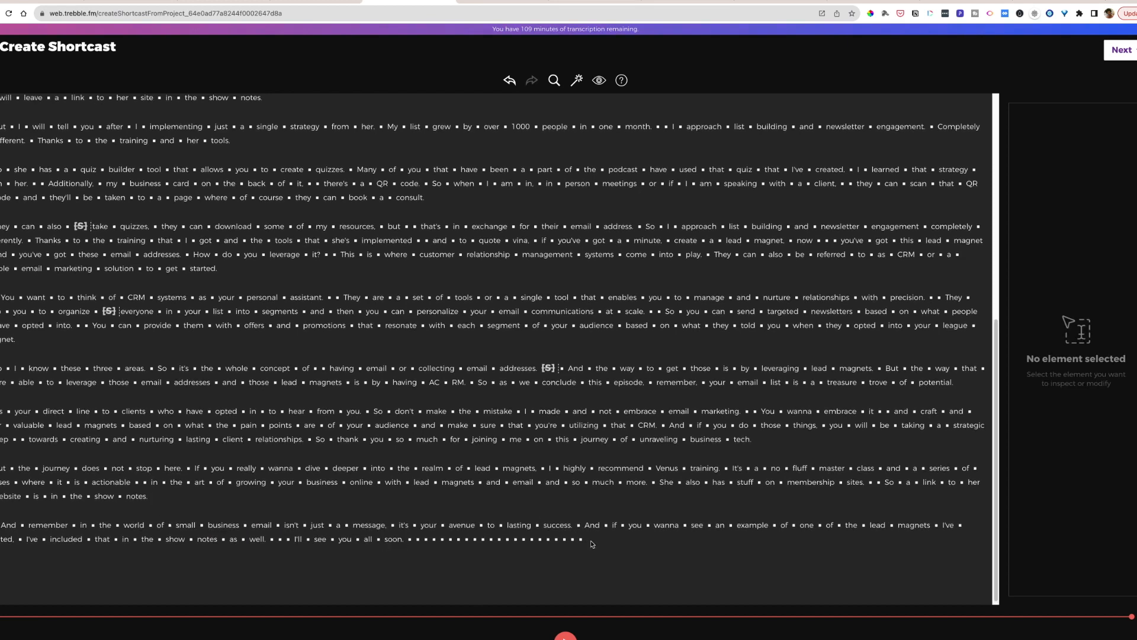
left_click(582, 540)
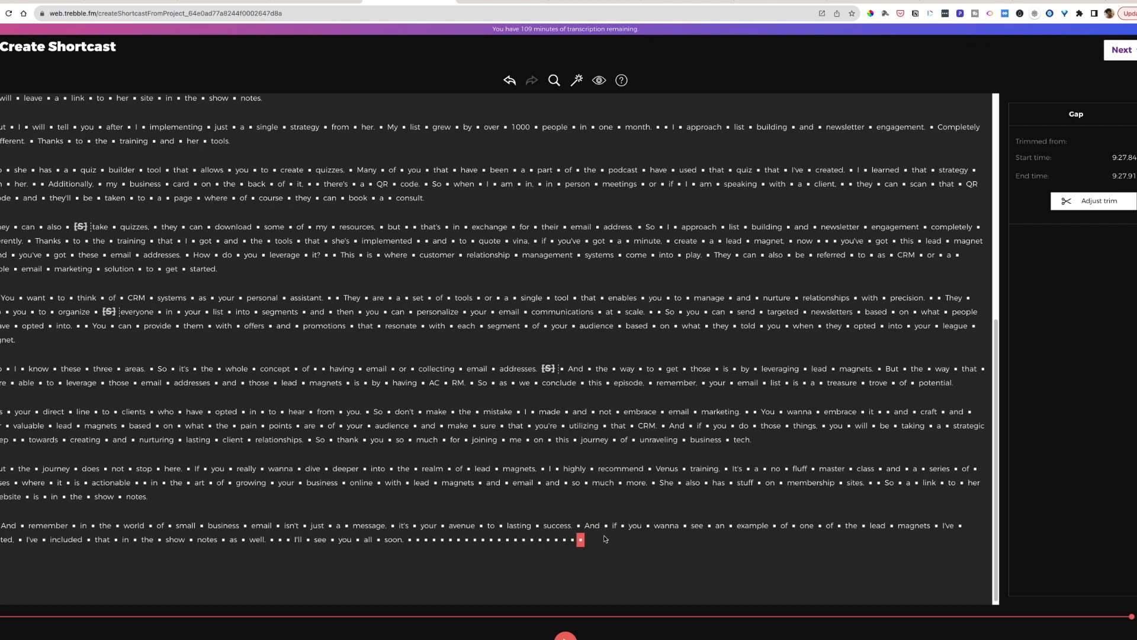
key("ctrl+z")
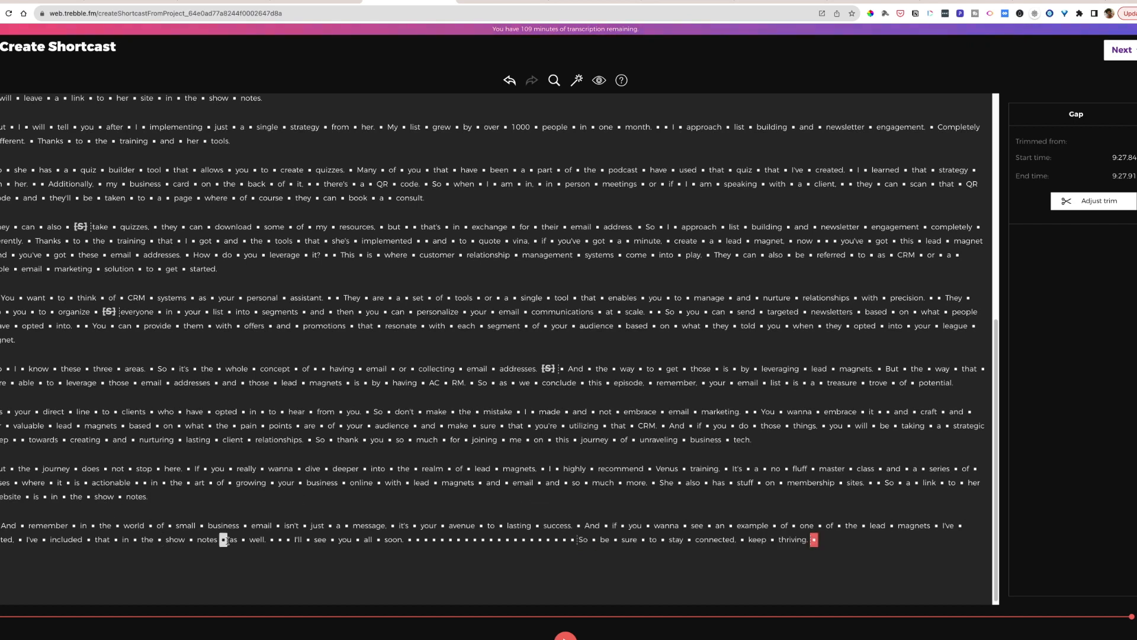
- Play the end of the last paragraph and undo the move of the "So be sure to stay connected" sentence
left_click(332, 539)
left_click(354, 515)
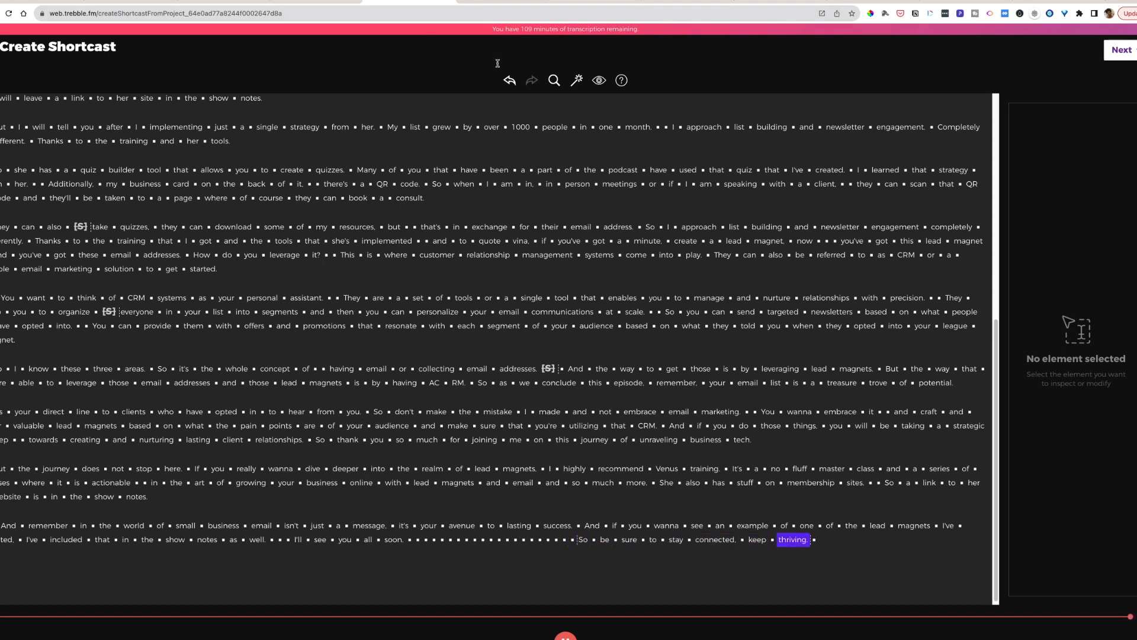
left_click(509, 81)
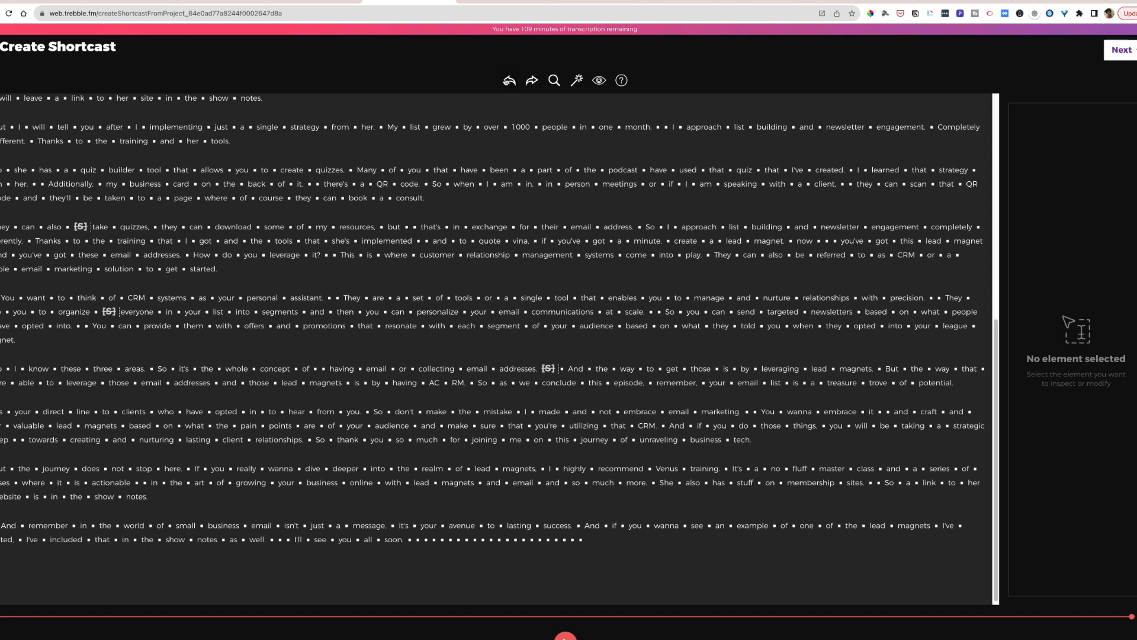
left_click(509, 87)
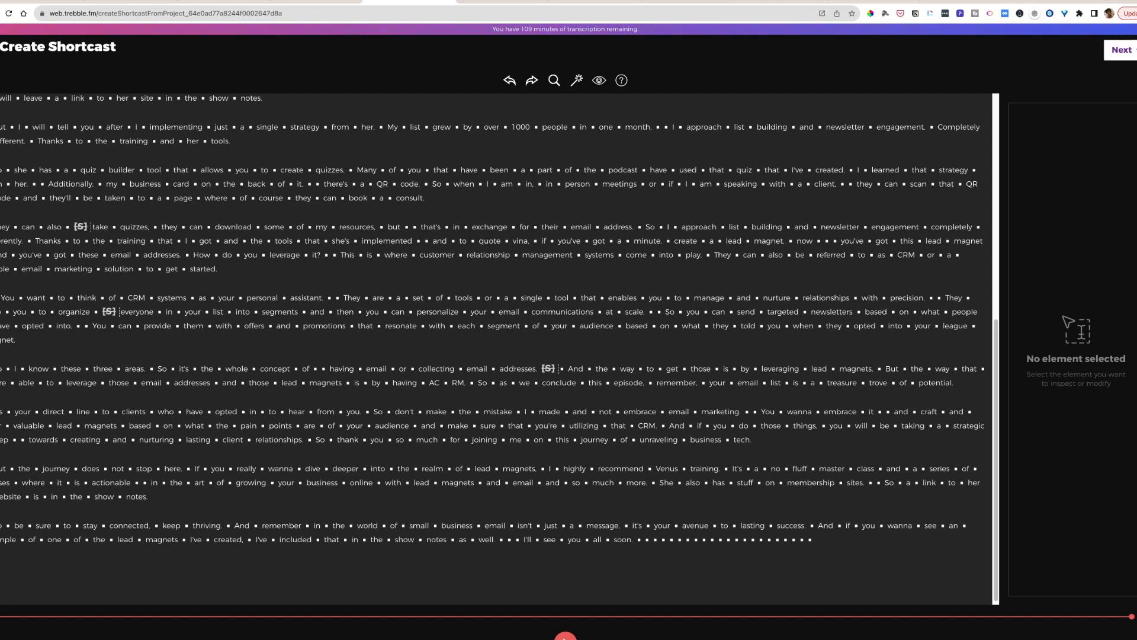
- Preview the Curious track "Borough" and add it as background music under the whole last paragraph
left_click_drag(6, 525, 818, 542)
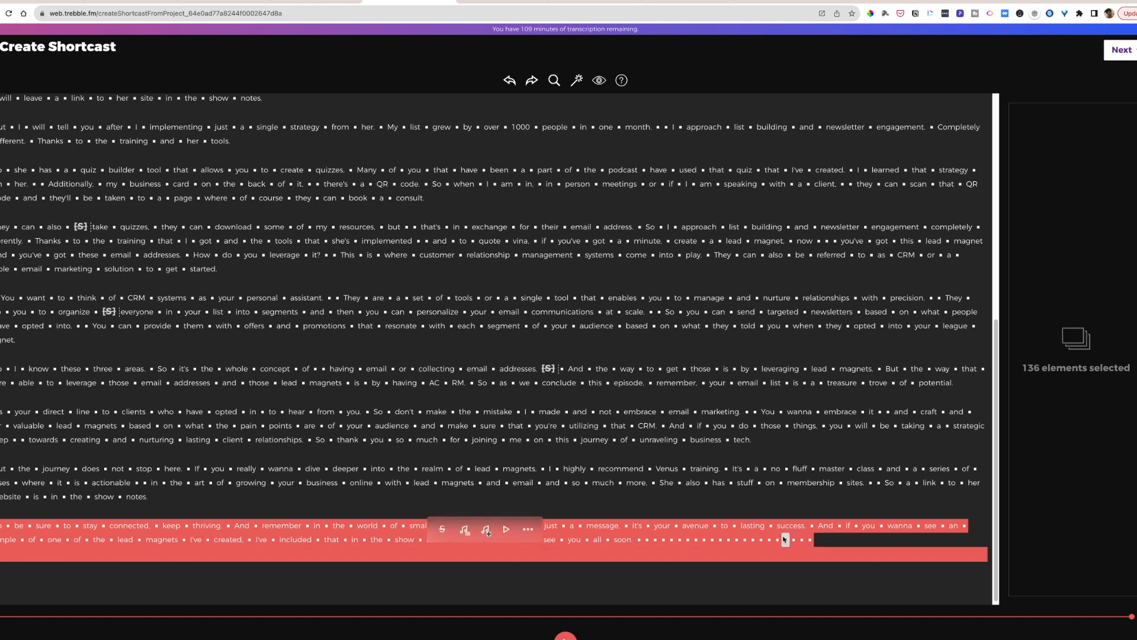
left_click(463, 531)
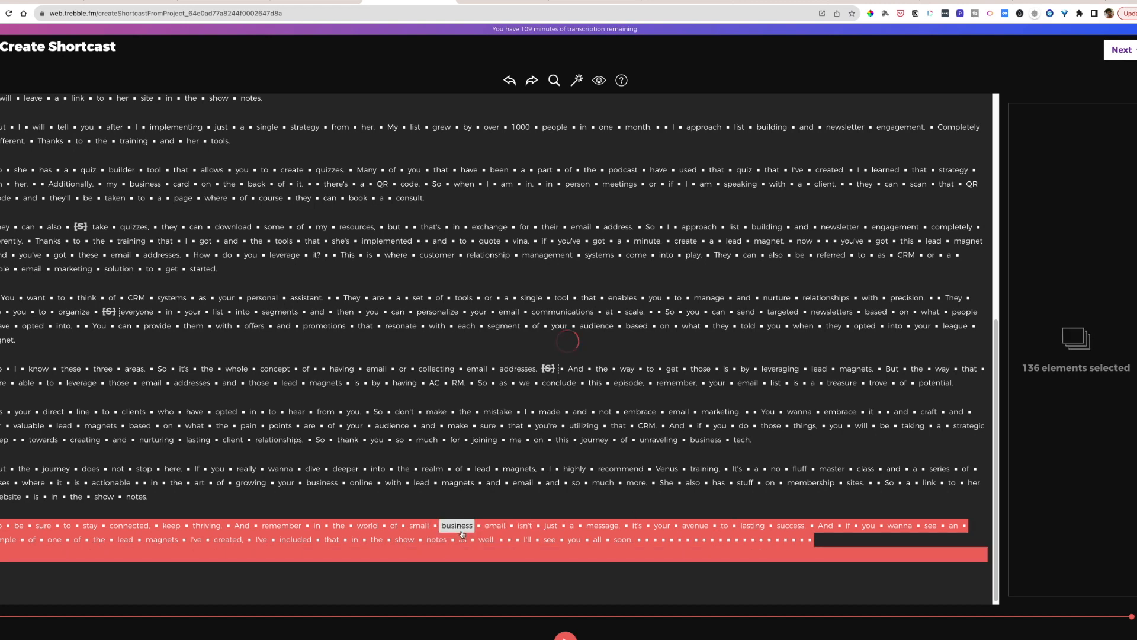
scroll(579, 105, "right", 3)
left_click(600, 92)
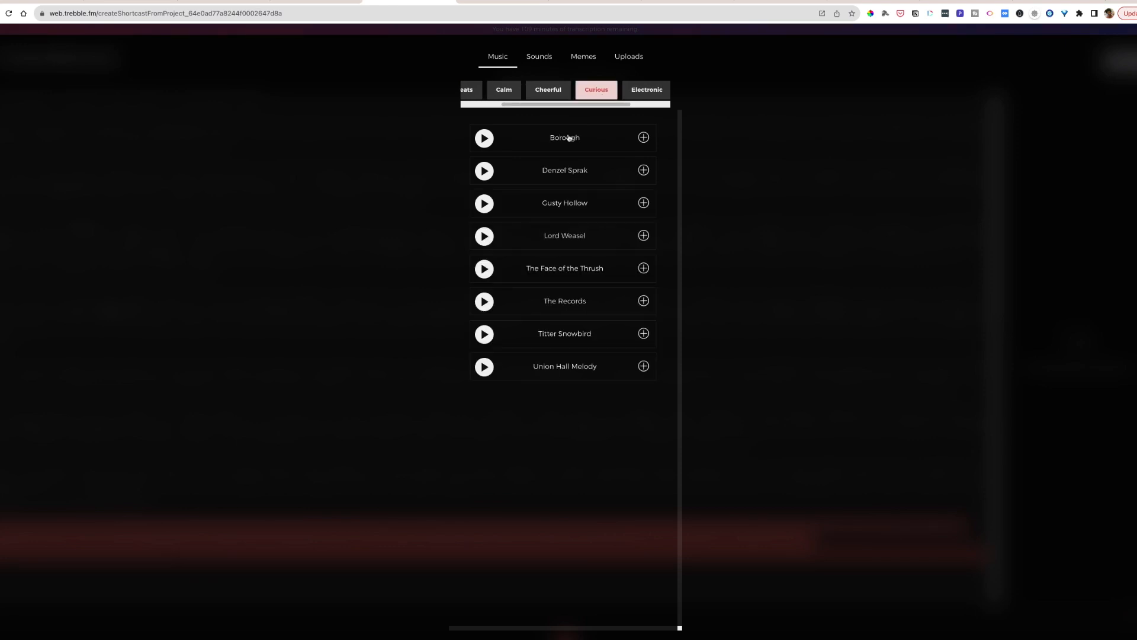
left_click(485, 139)
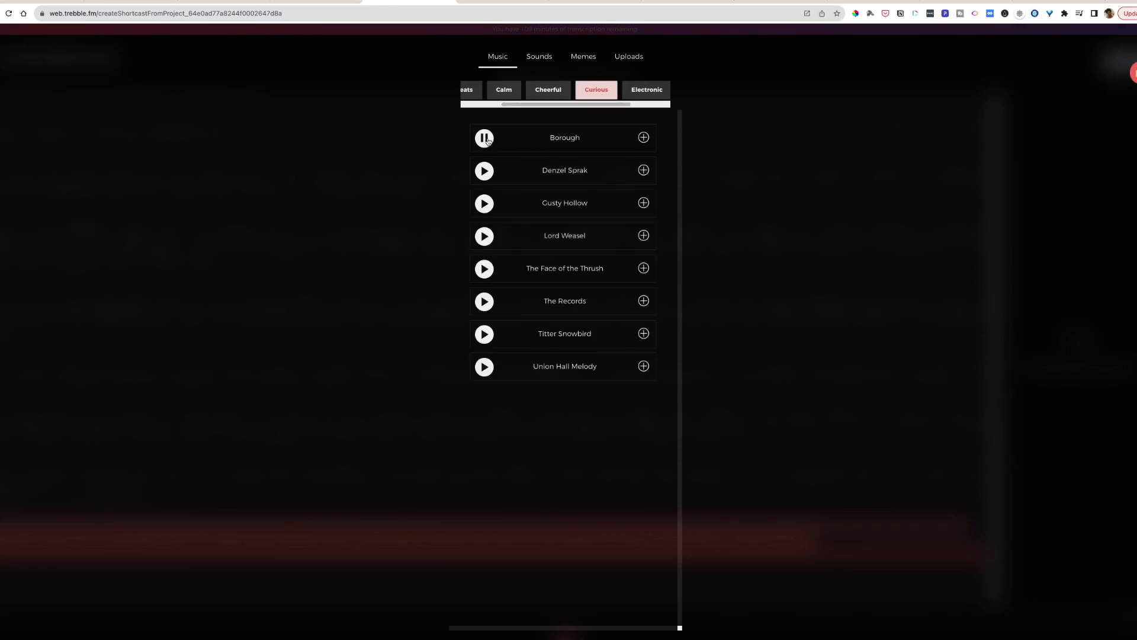
left_click(643, 139)
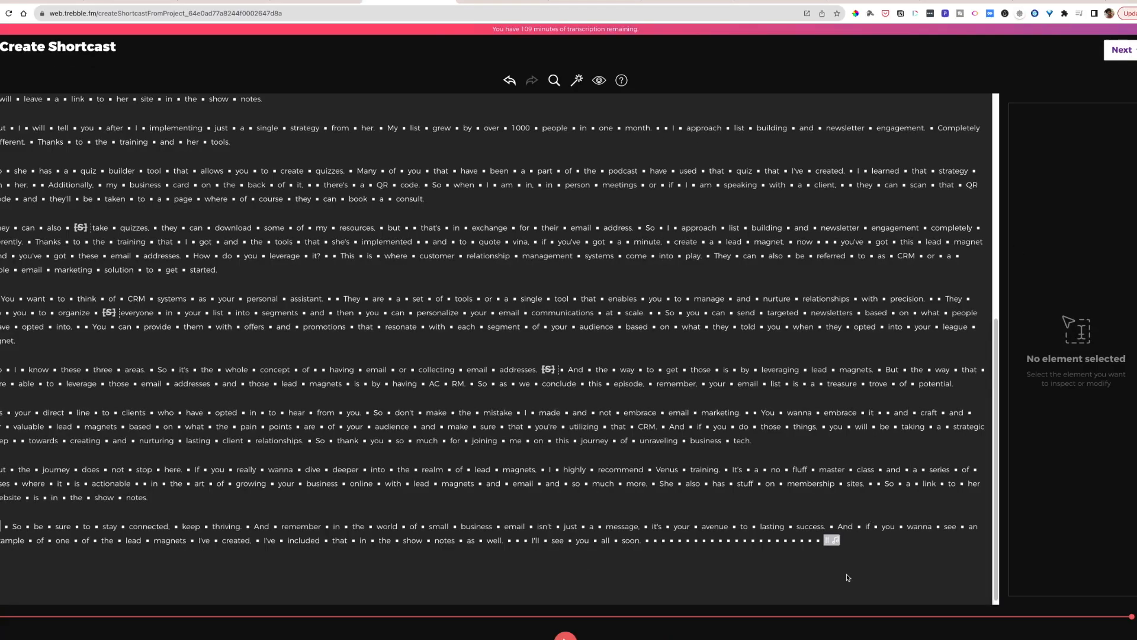
- Set the closing background music's intro fade to 5 s and its outro fade to 3 s
left_click(832, 540)
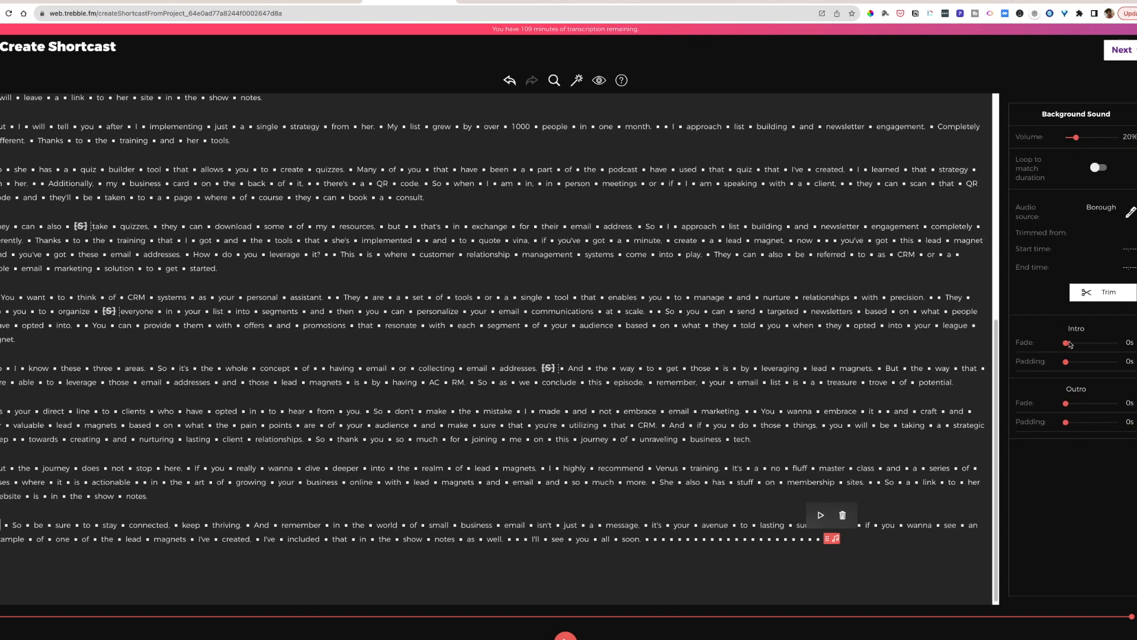
left_click_drag(1067, 344, 1094, 346)
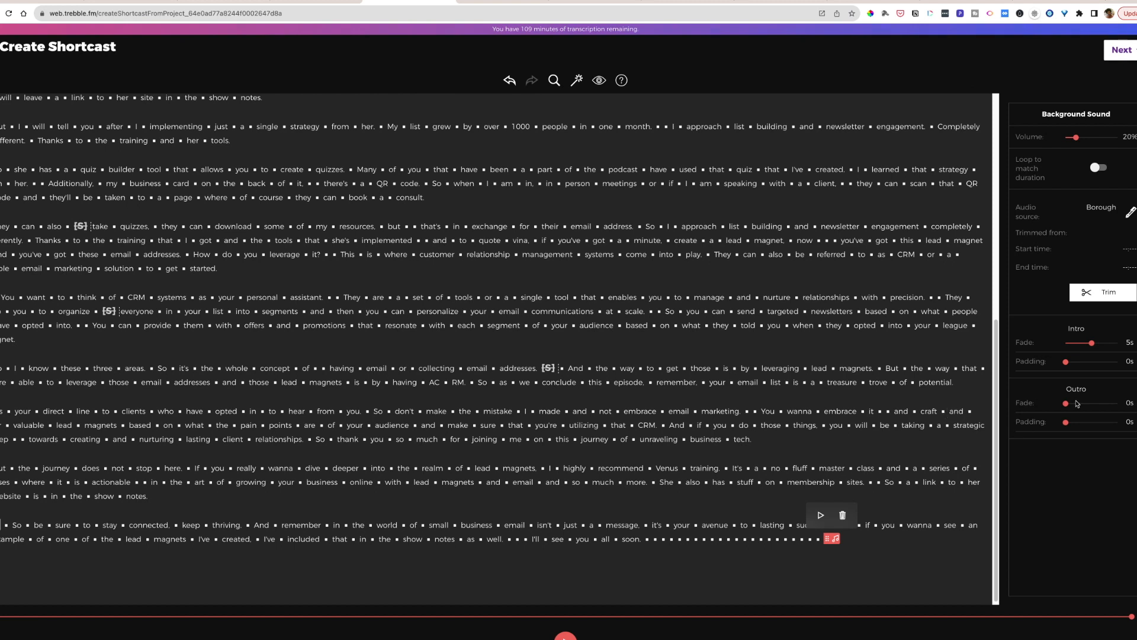
left_click_drag(1069, 405, 1083, 407)
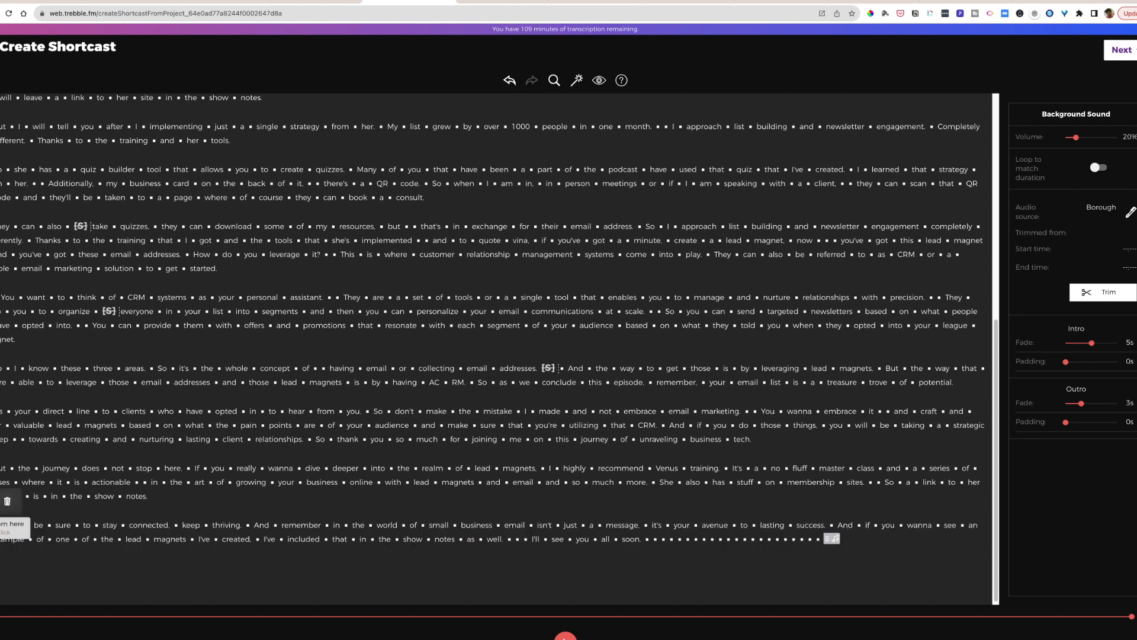
left_click(101, 550)
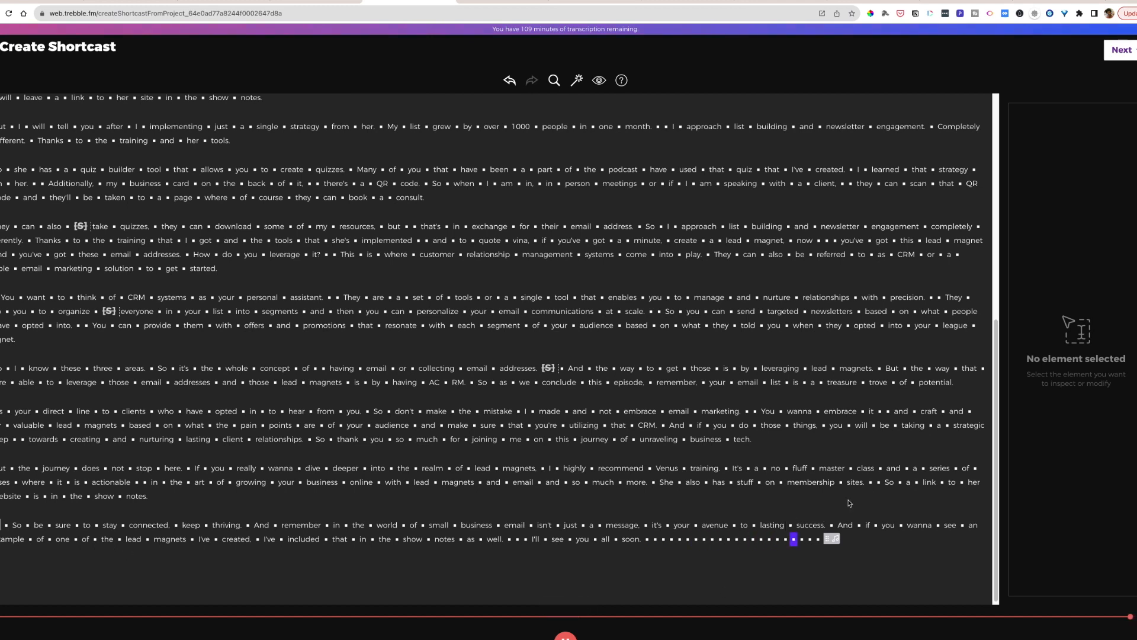
- Finish the shortcast with the title "Primer for email" and no notes
left_click(1121, 49)
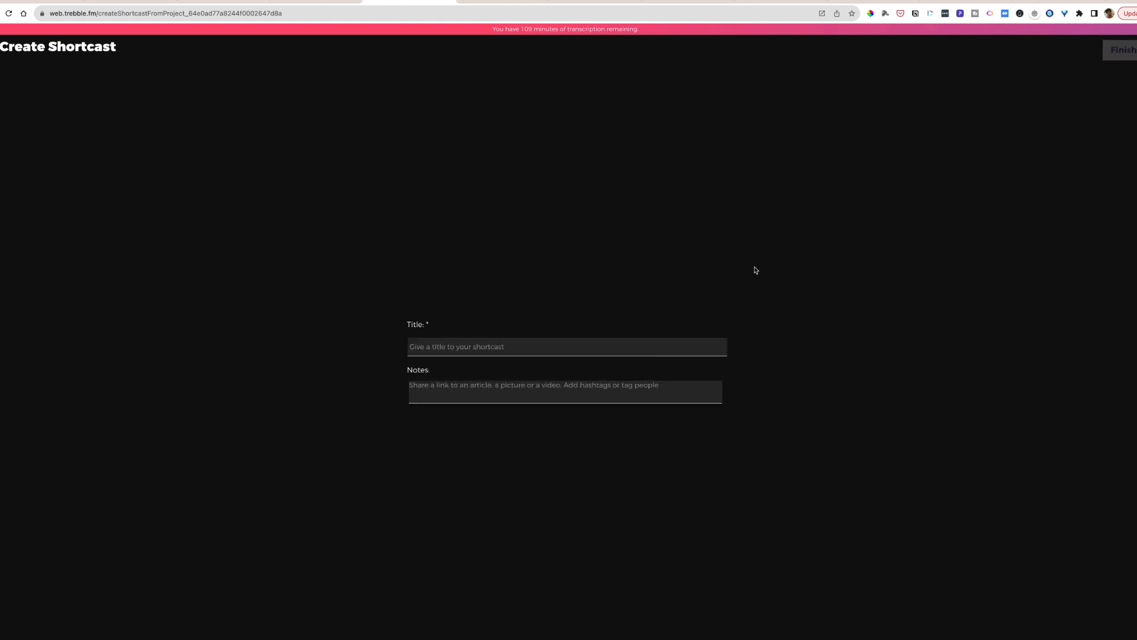
left_click(556, 353)
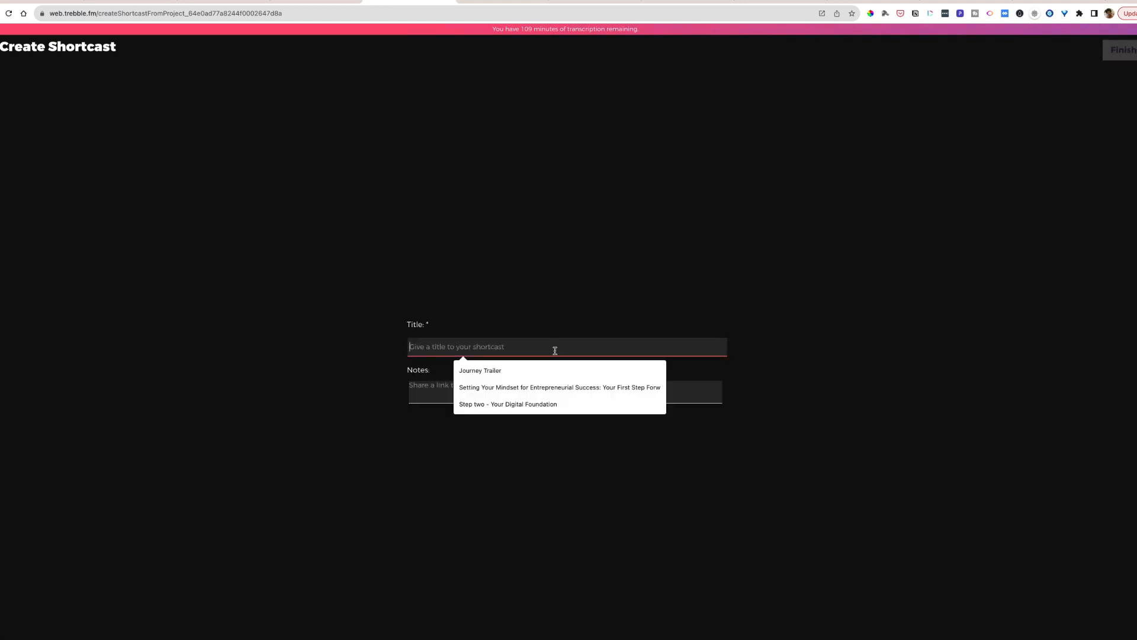
type("Primer for email")
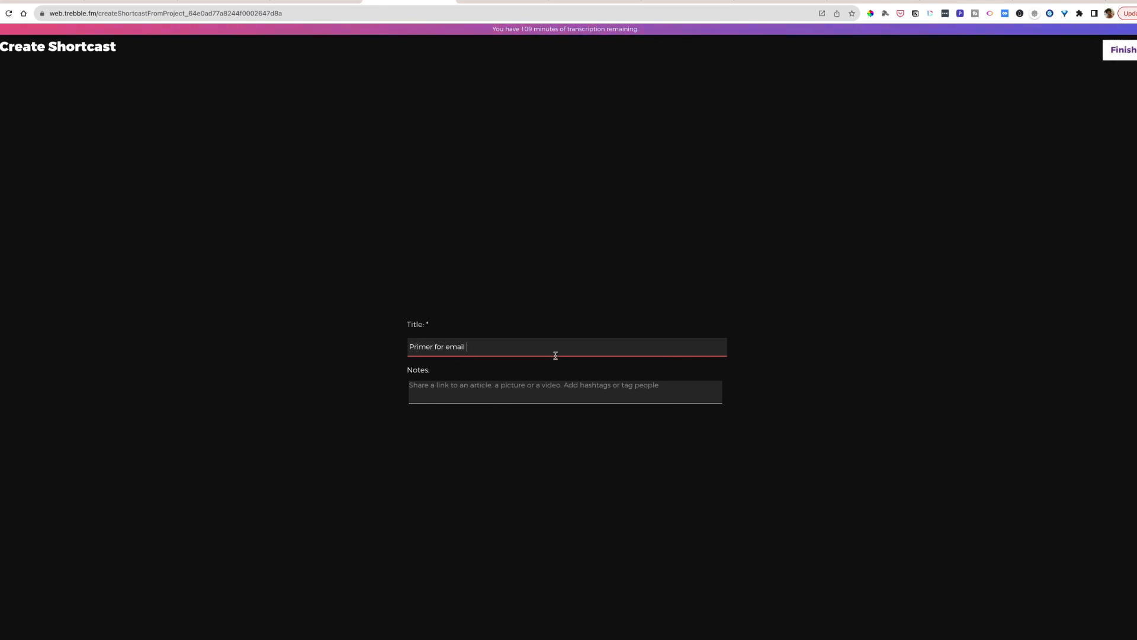
left_click(490, 385)
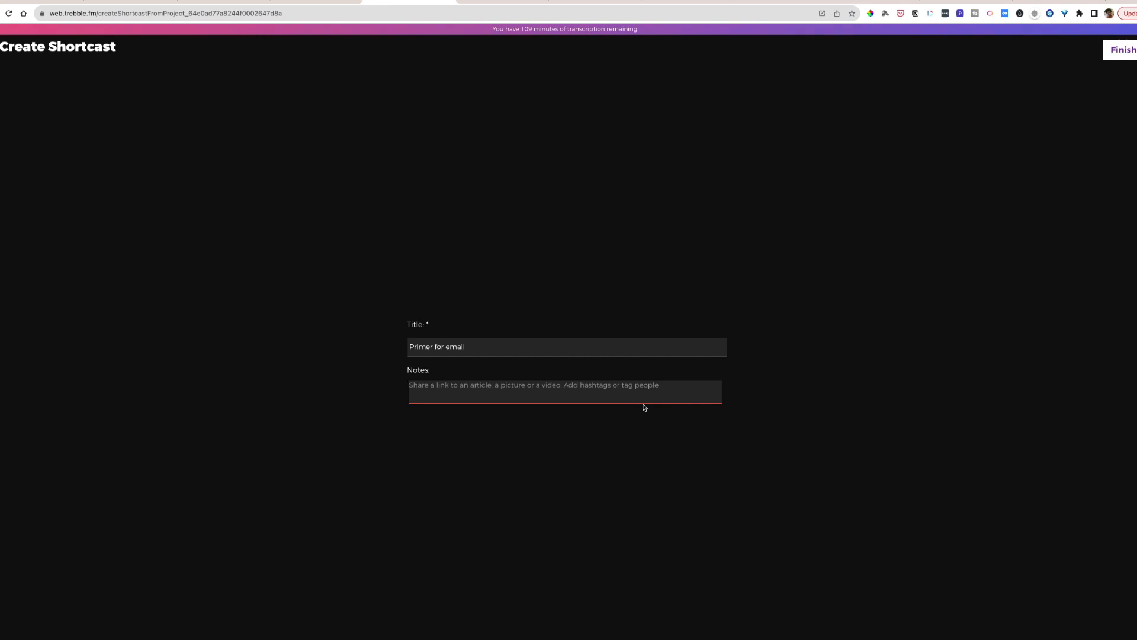
left_click(1123, 51)
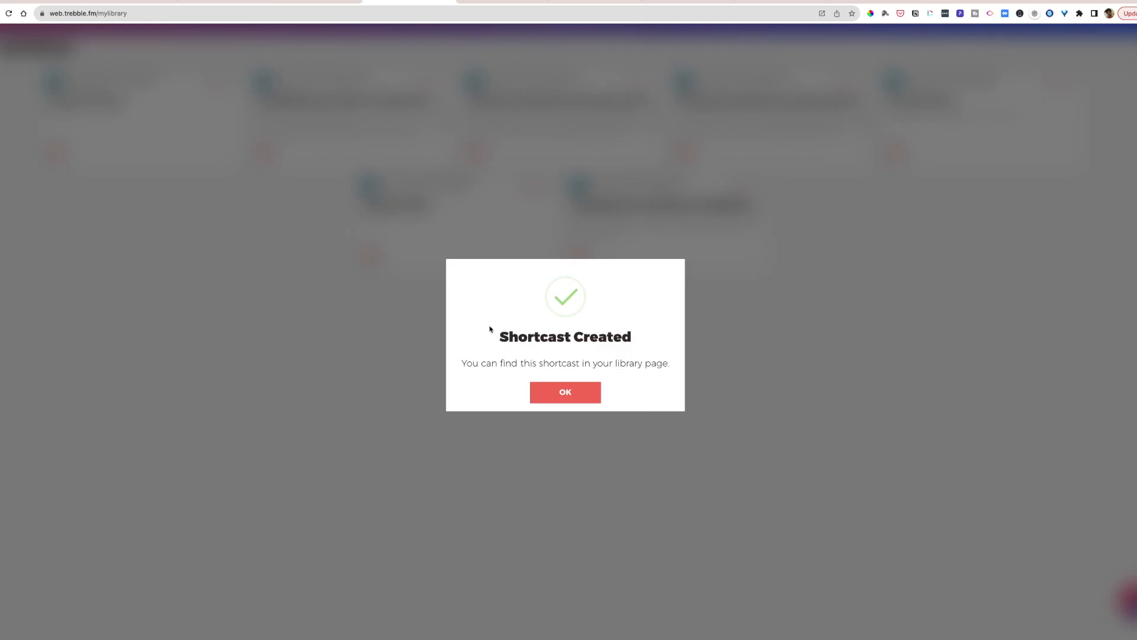
left_click(565, 392)
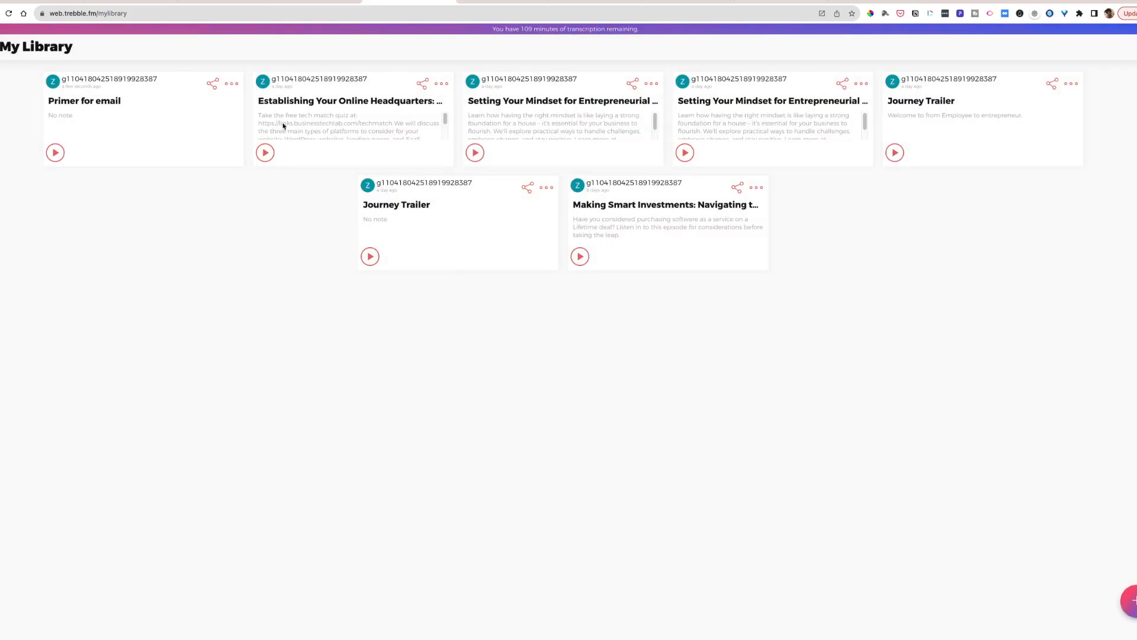
- Download the audio of the "Primer for email" shortcast from the library
left_click(230, 84)
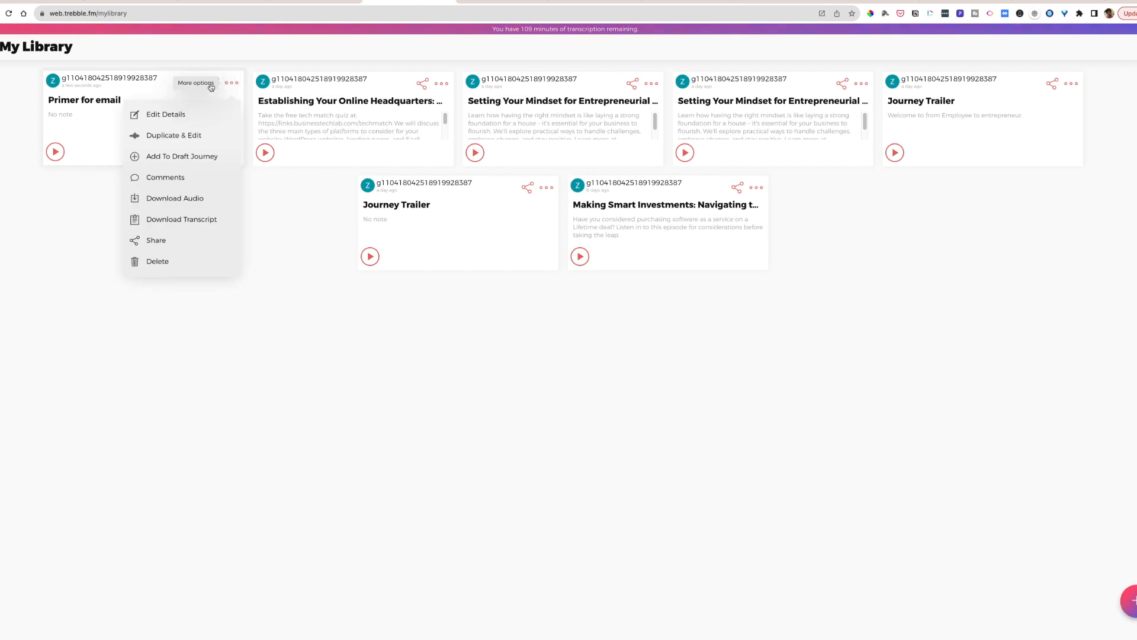
left_click(165, 203)
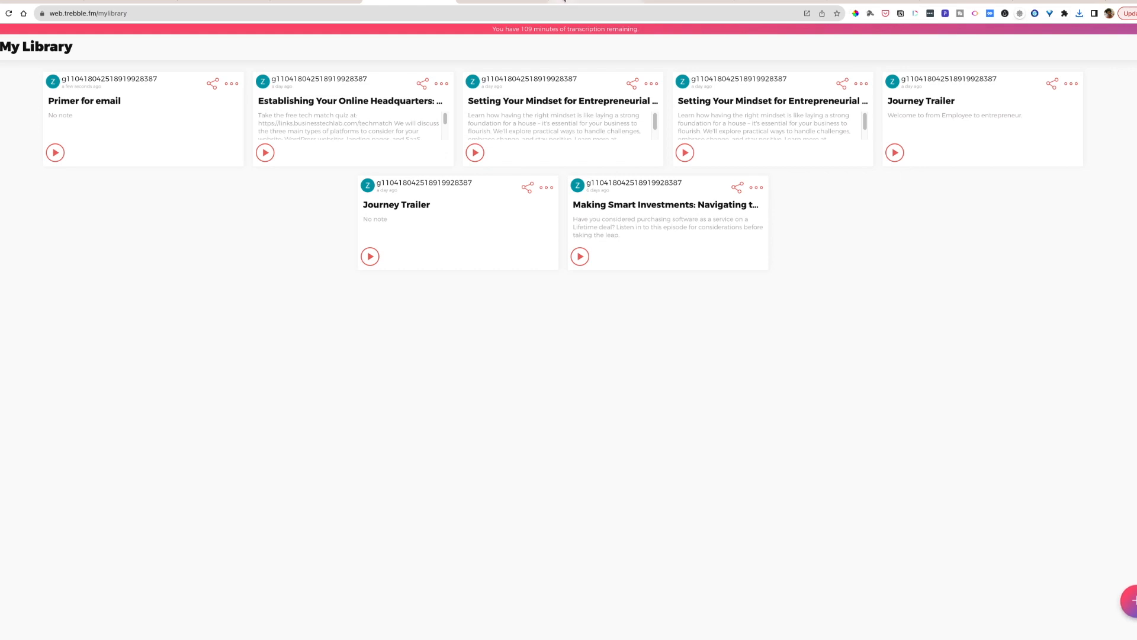
- Switch to Castmagic and upload "Primer for email .wav" from Downloads to the Business Tech Lab recordings
left_click(494, 2)
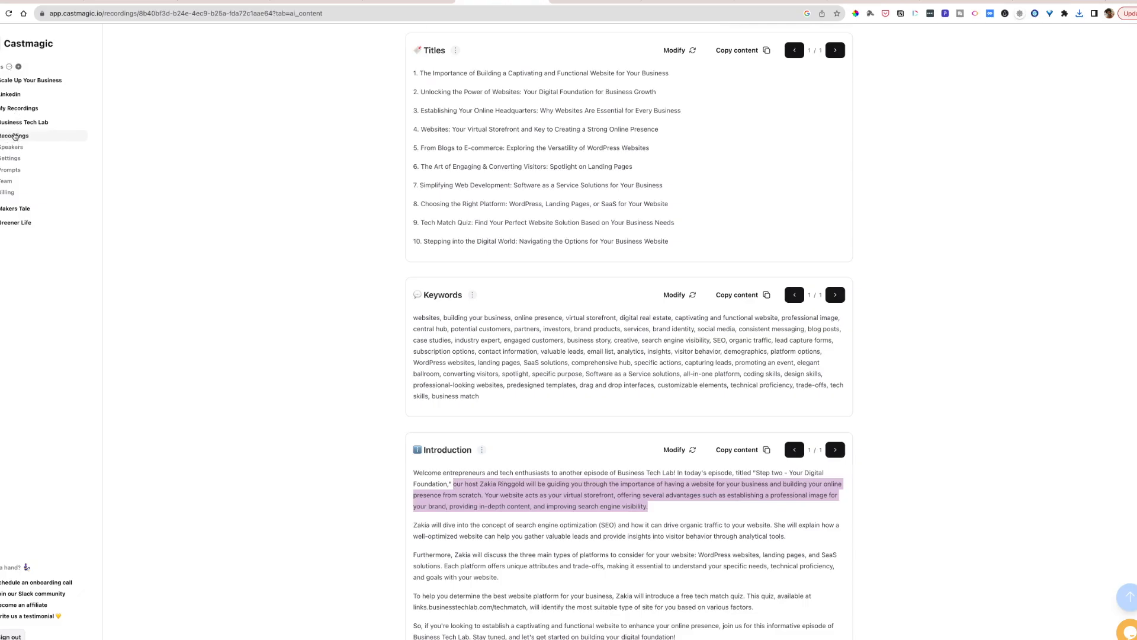
left_click(15, 137)
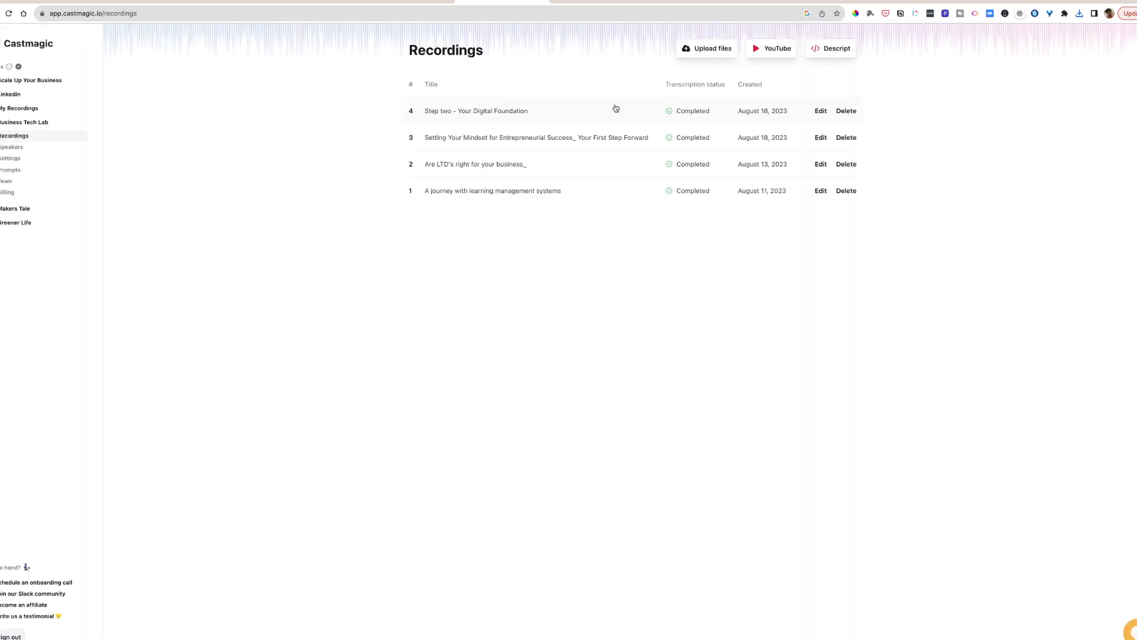
left_click(712, 53)
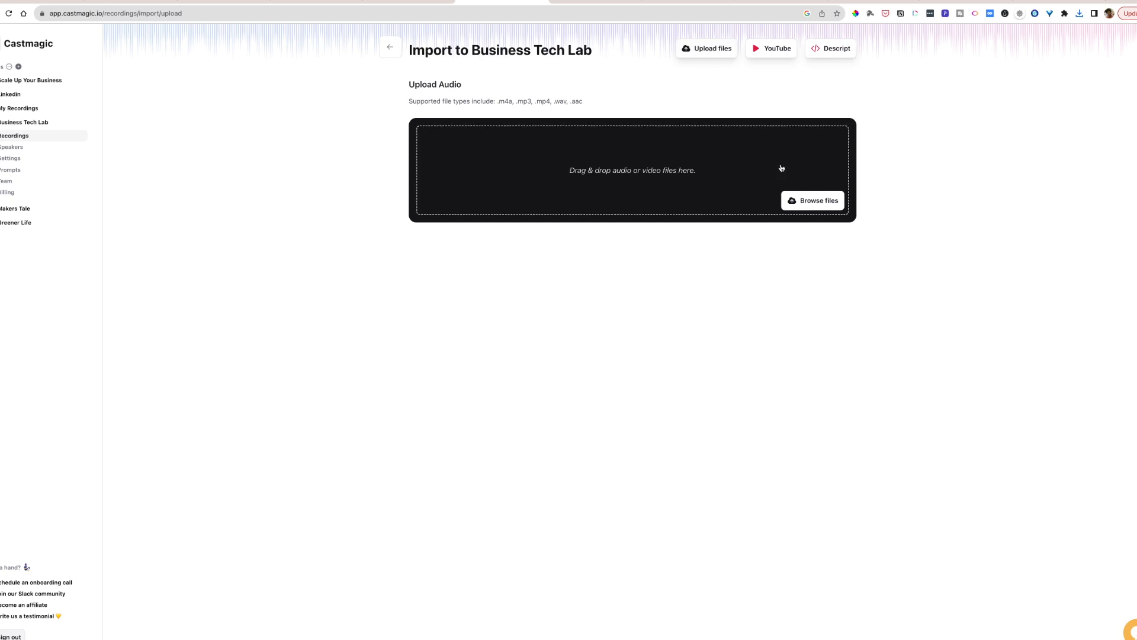
left_click(816, 205)
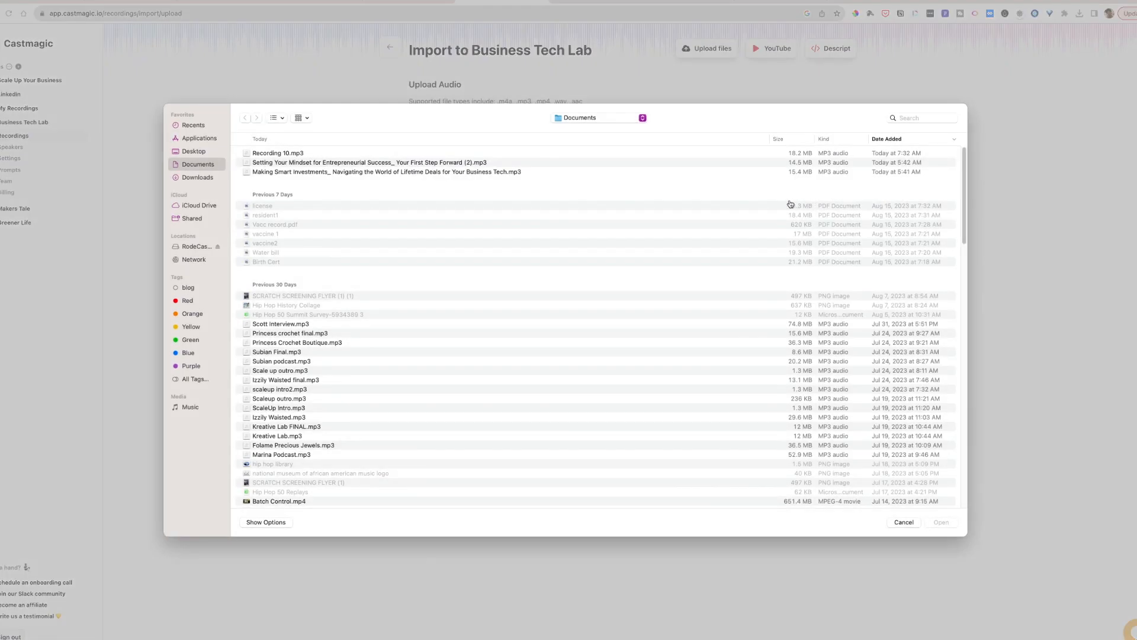
left_click(195, 177)
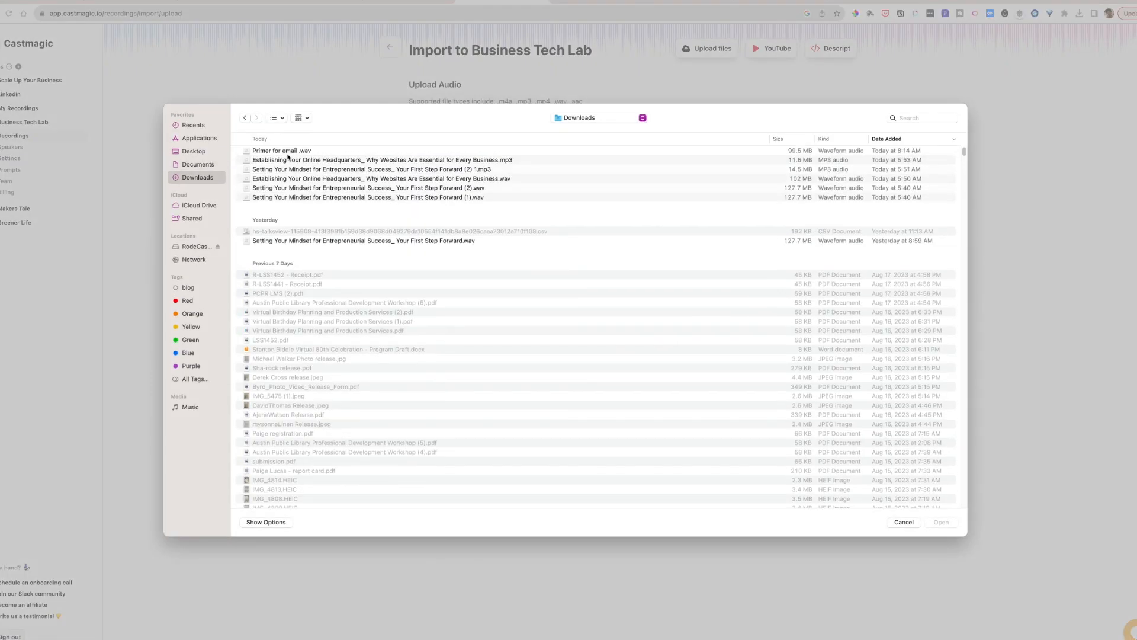
left_click(278, 154)
left_click(941, 525)
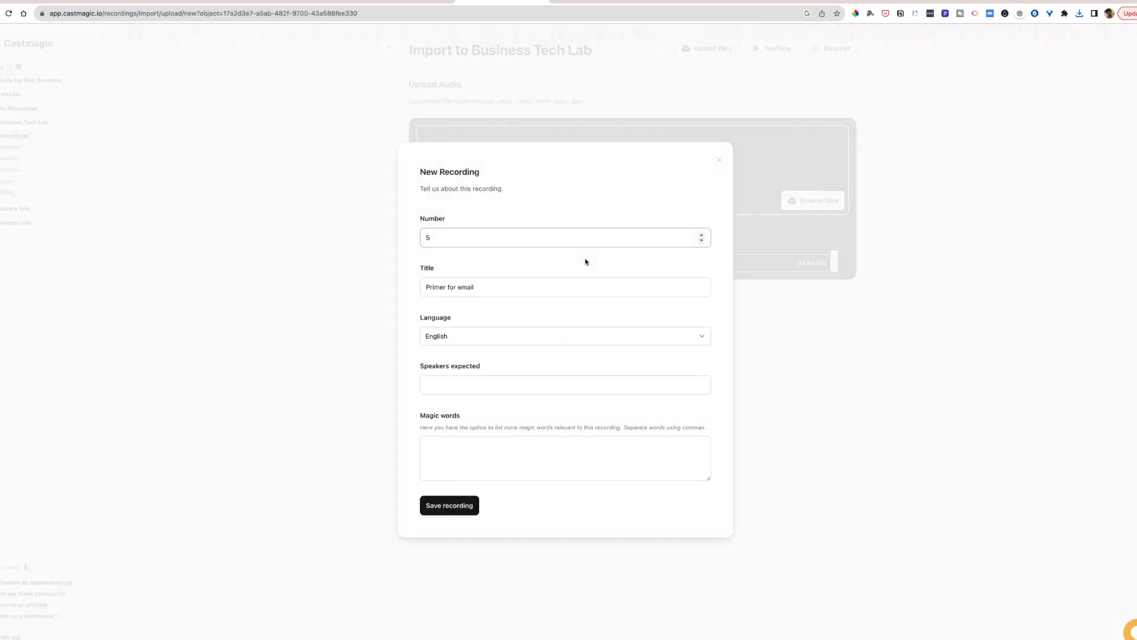
- Save the new recording with 1 expected speaker and the host's first name as magic word, and open its transcript
left_click(451, 383)
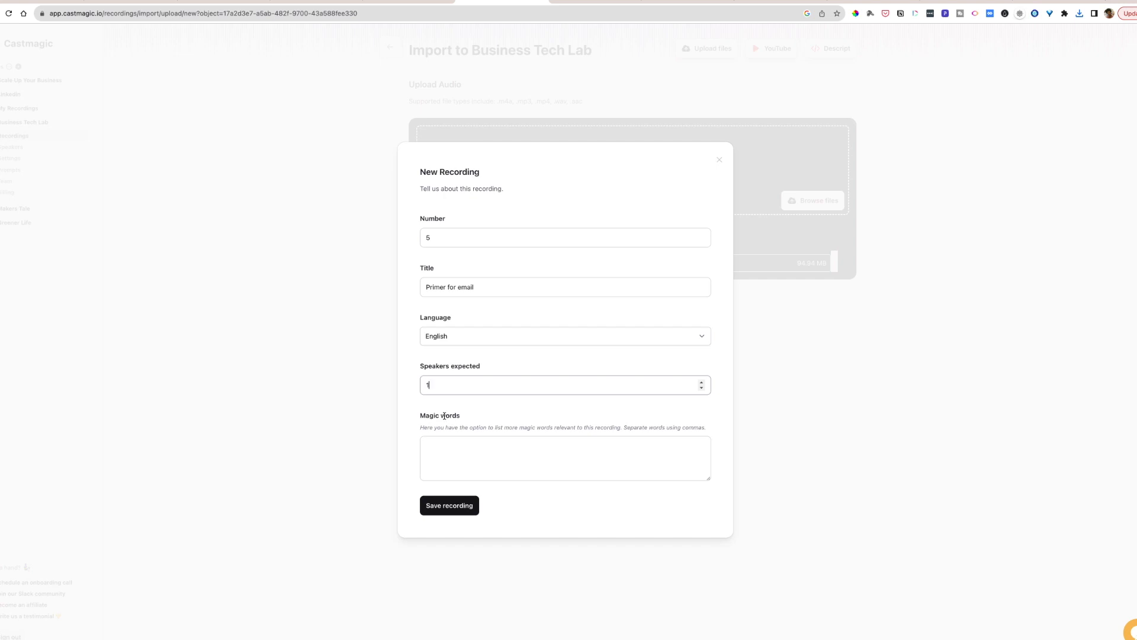
left_click(474, 445)
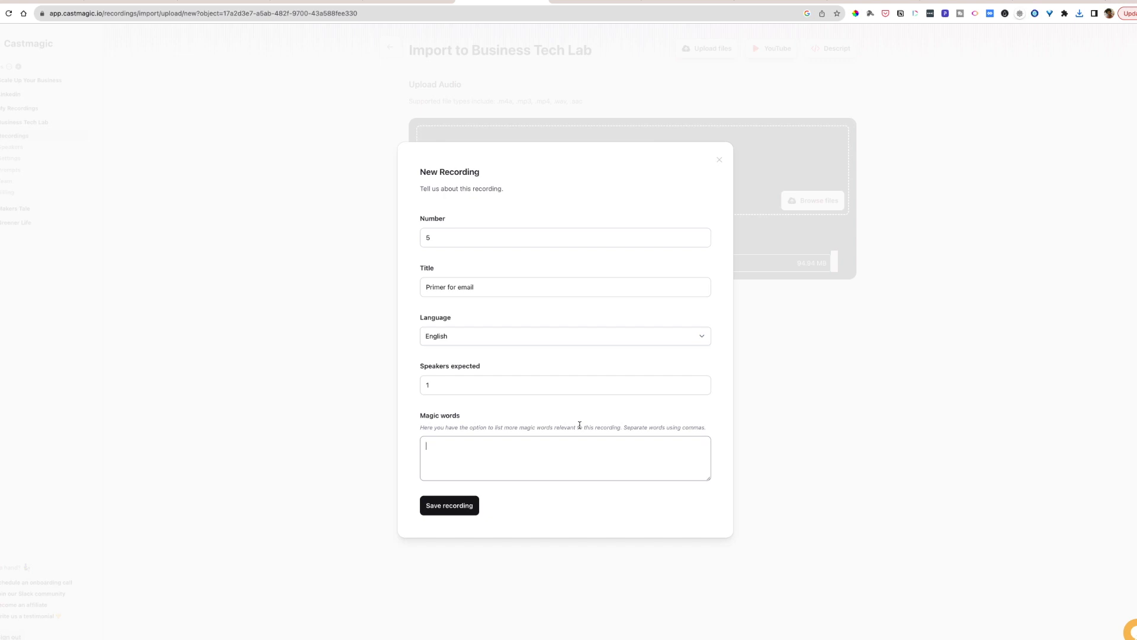
type("Zakia")
left_click(468, 504)
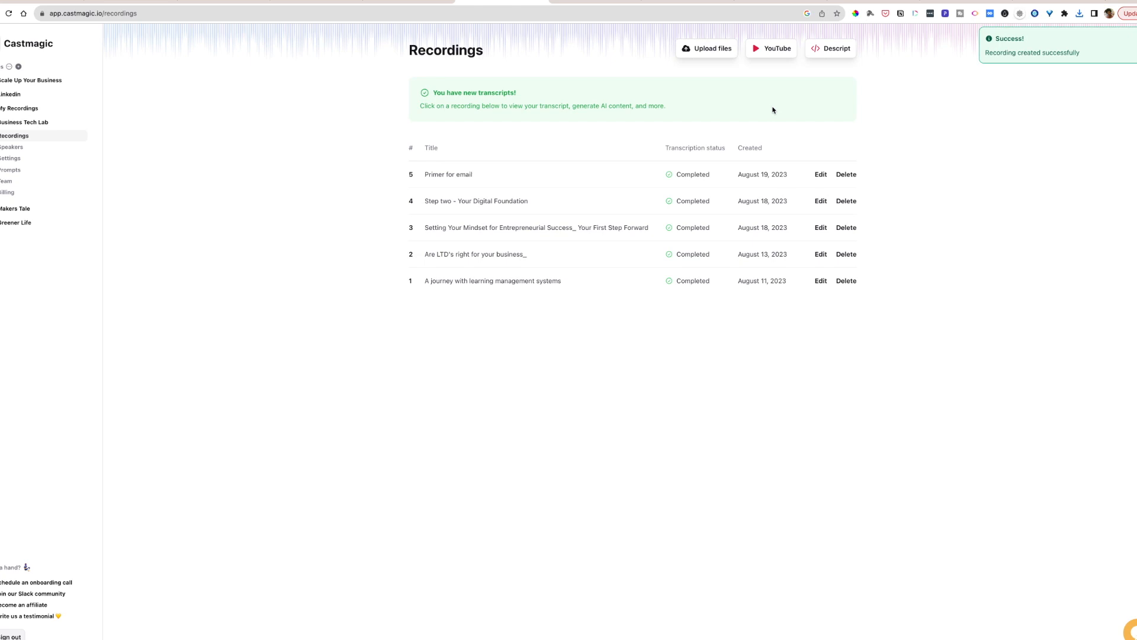
left_click(491, 174)
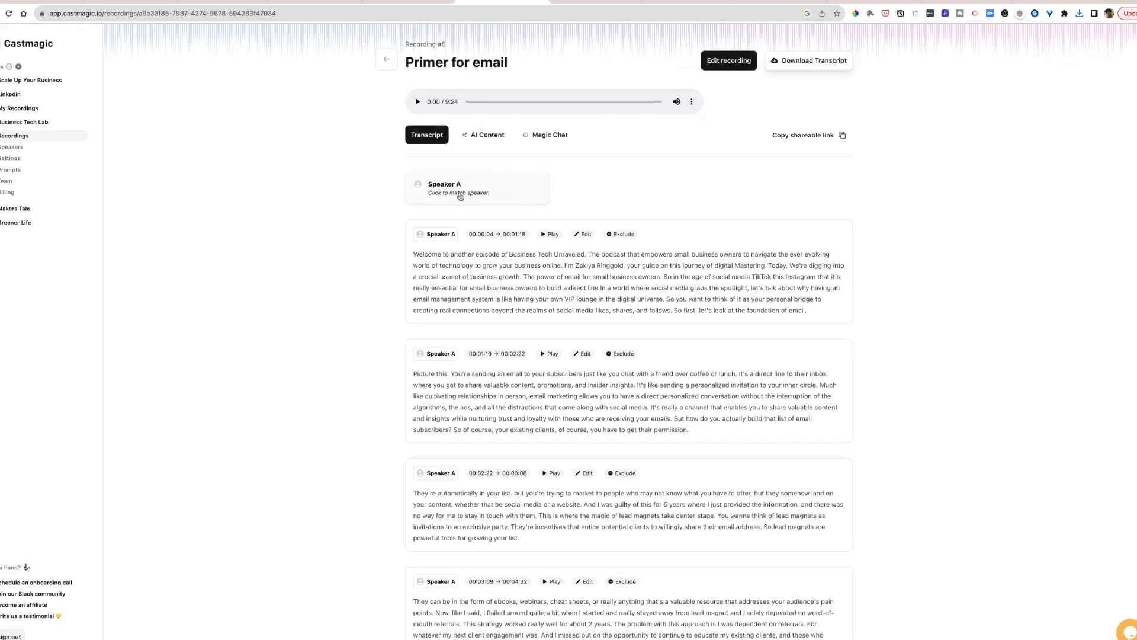
- Match Speaker A to the existing host speaker and open the recording's AI content
left_click(461, 196)
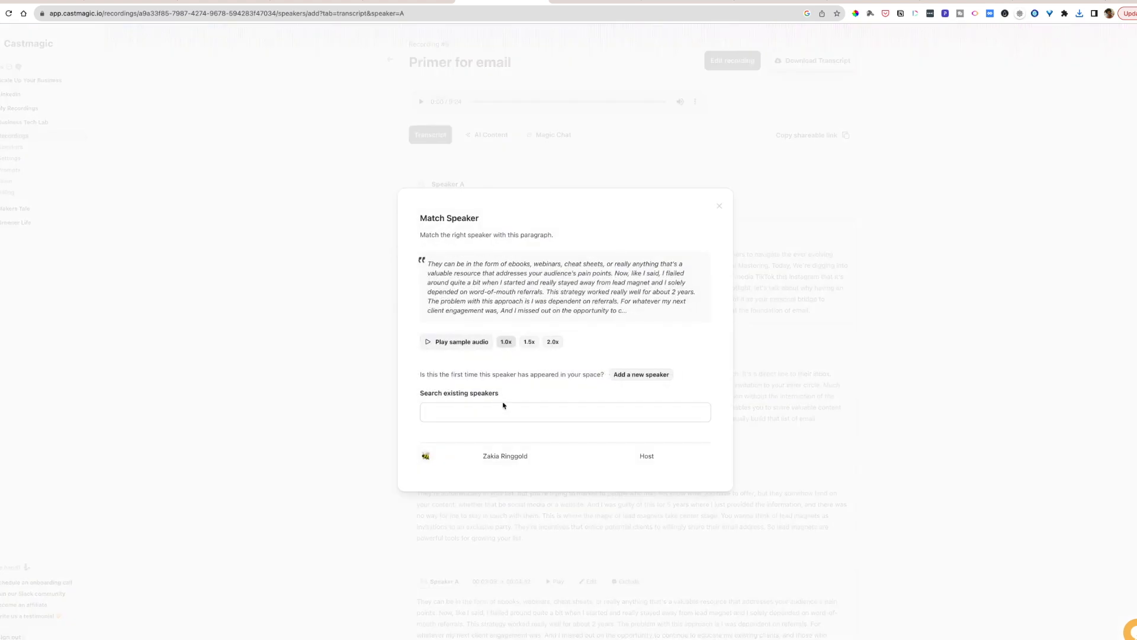
left_click(504, 456)
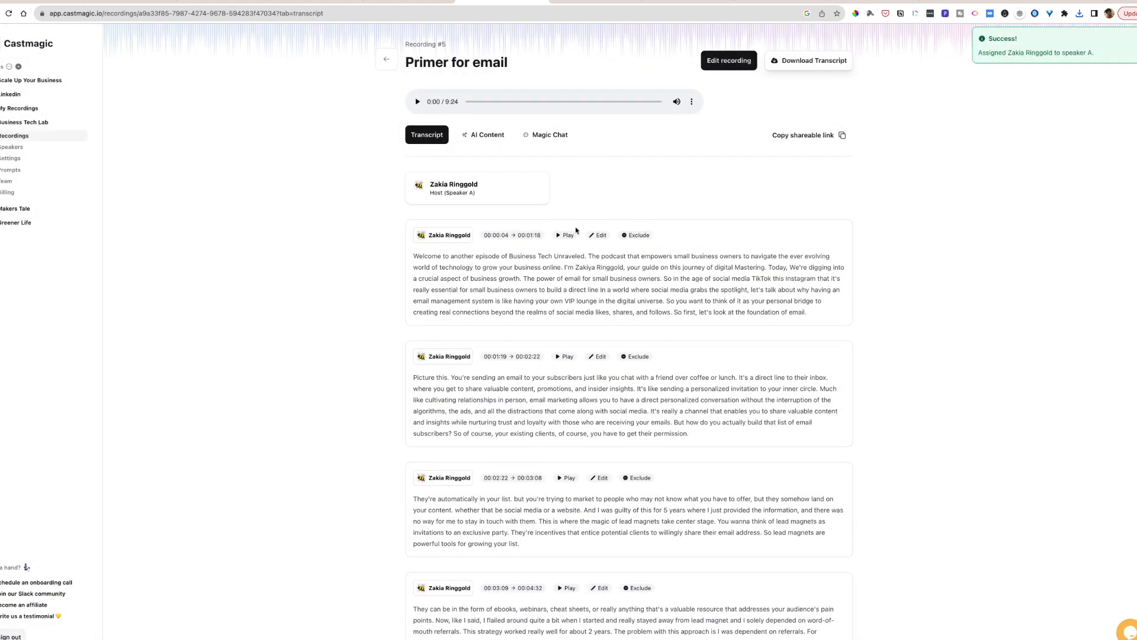
left_click(489, 140)
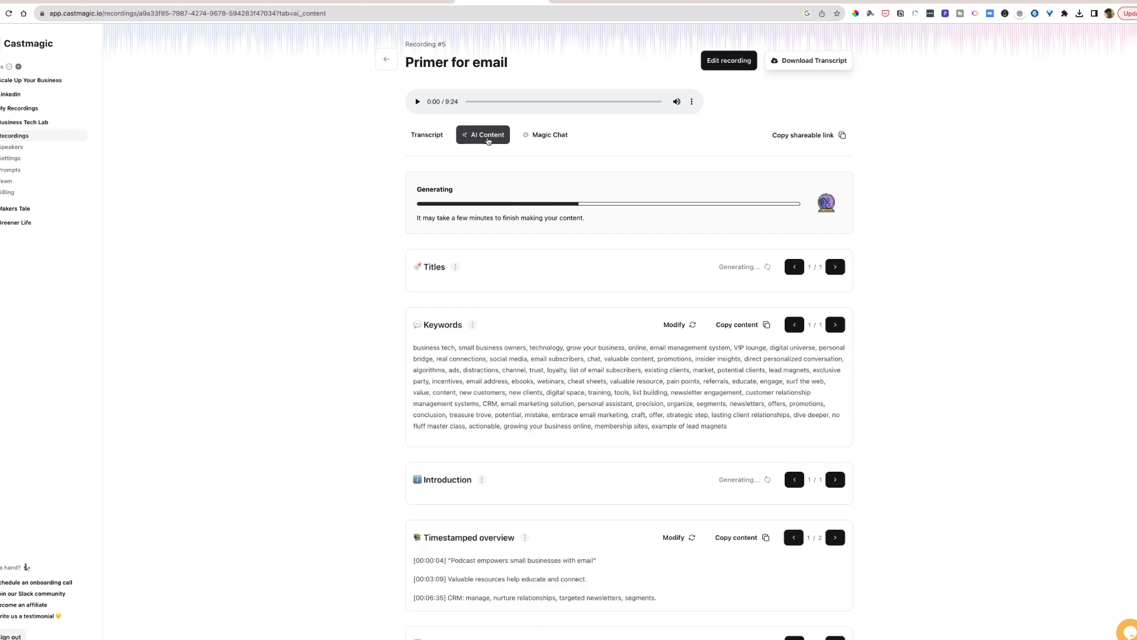
- Copy the second generated title, "The VIP Lounge: Why Email Management is Essential for Small Business Growth"
scroll(488, 140, "down", 7)
scroll(488, 141, "down", 2)
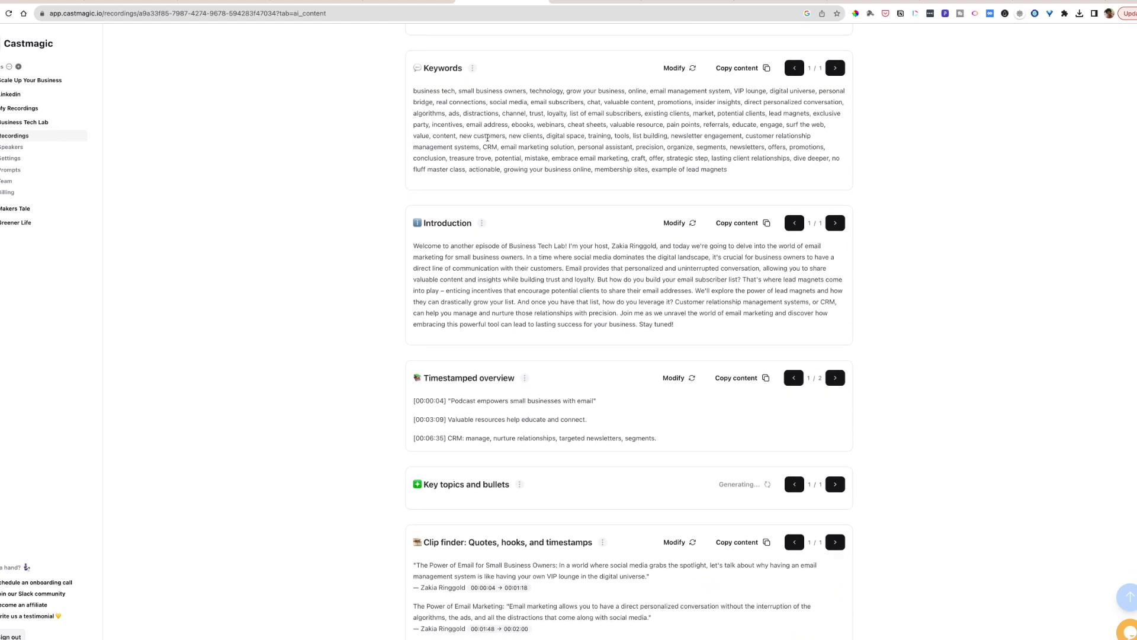
scroll(488, 140, "up", 4)
scroll(488, 140, "up", 5)
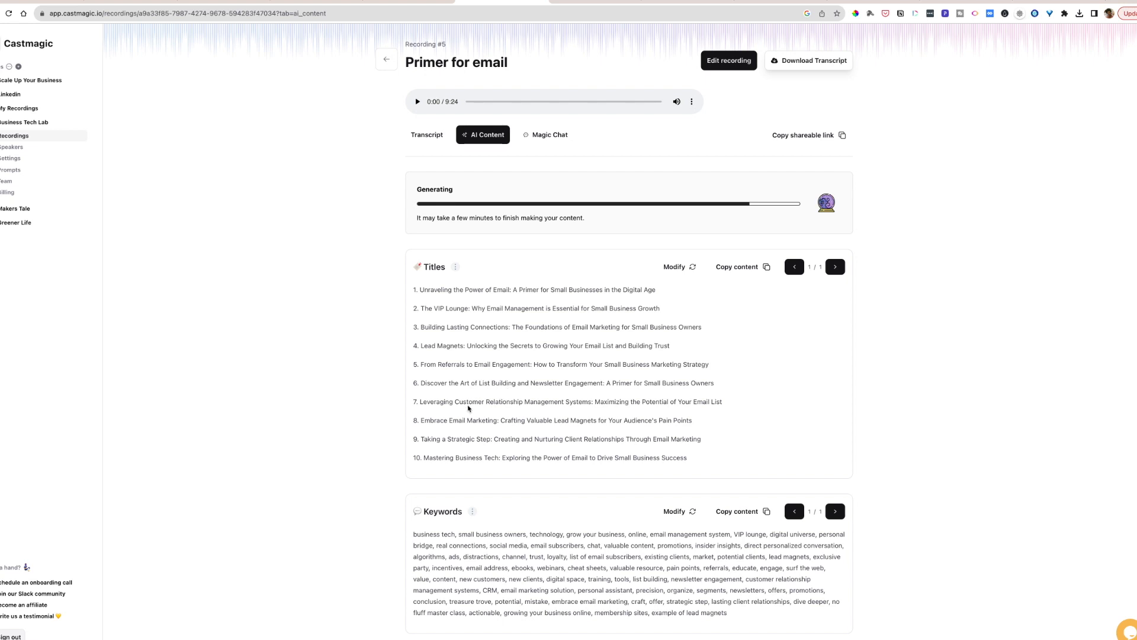
left_click_drag(662, 309, 421, 311)
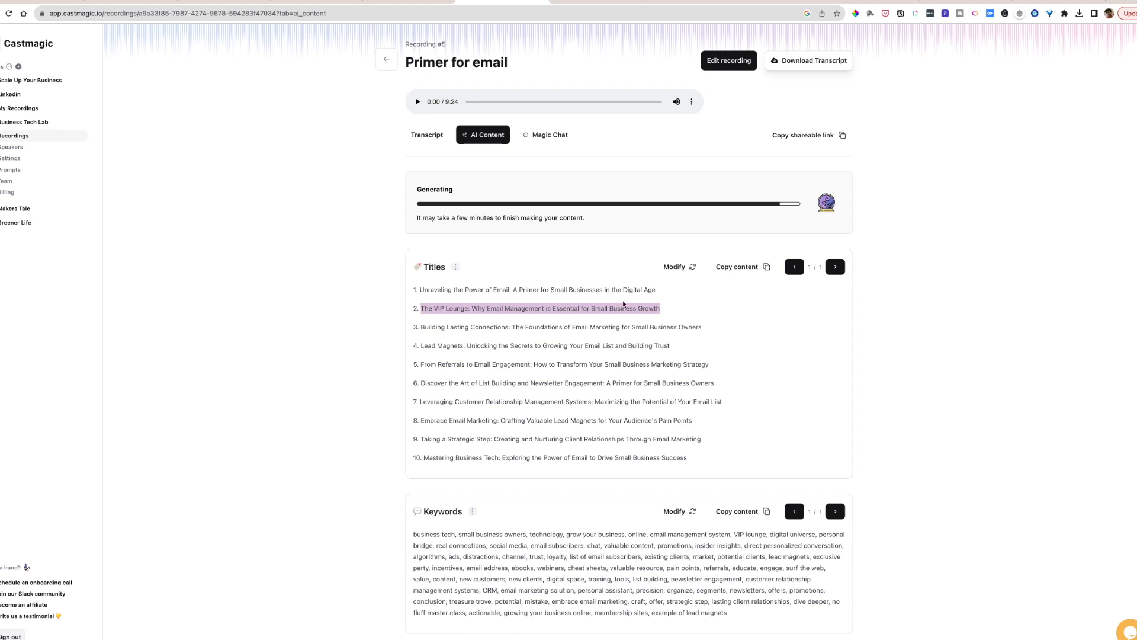
- Switch to Trebble and replace the title in the "Primer for email" shortcast's details with the copied VIP Lounge title
left_click(293, 3)
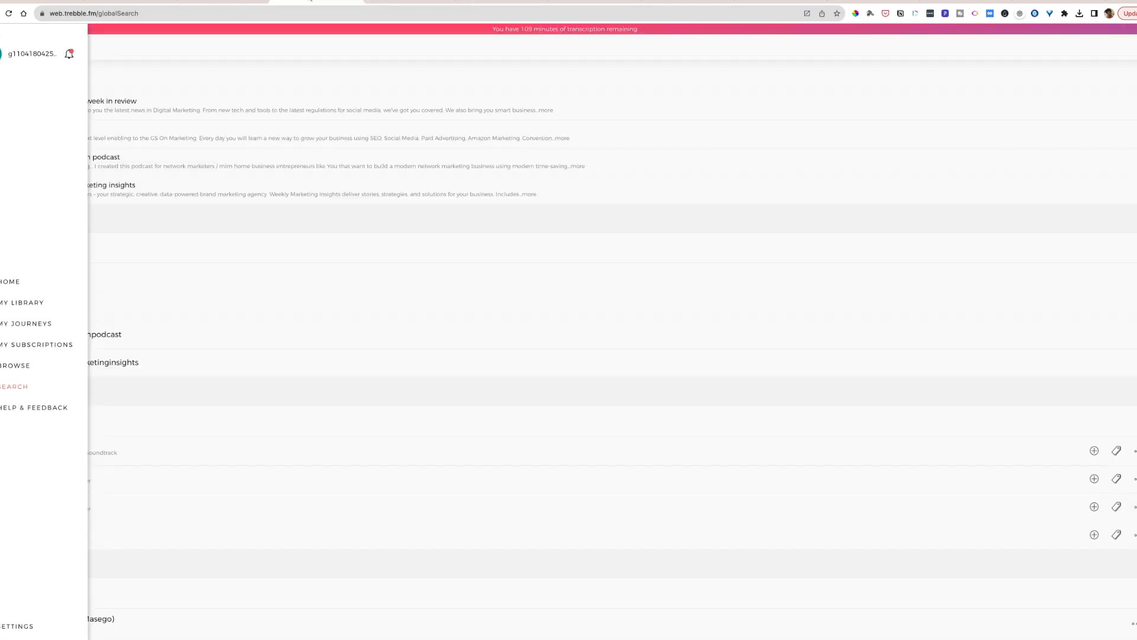
left_click(381, 3)
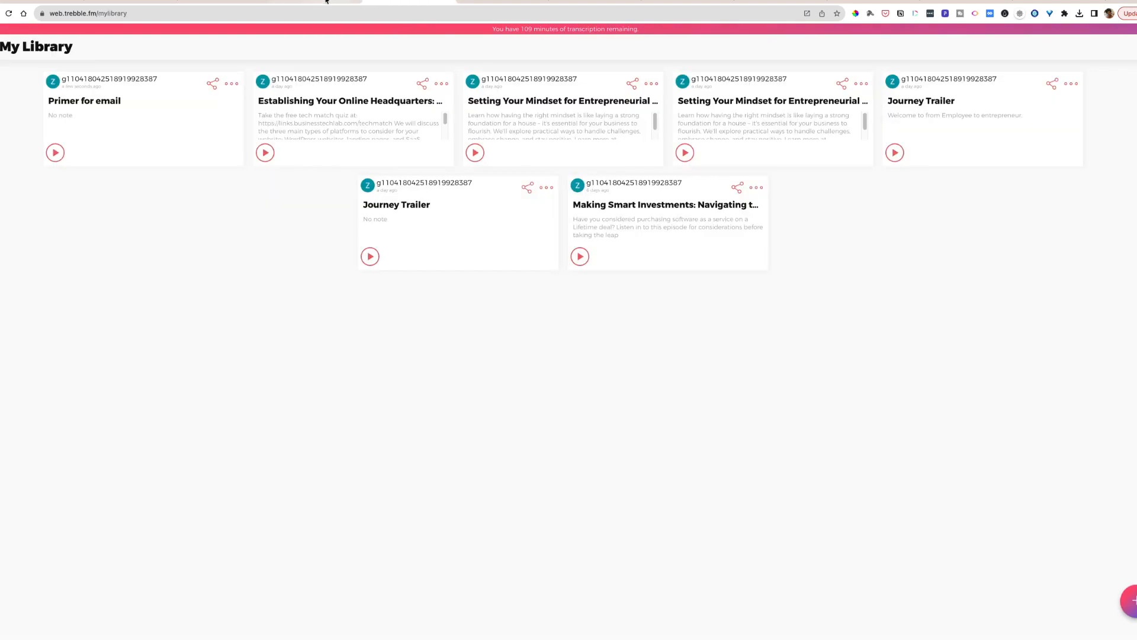
left_click(232, 83)
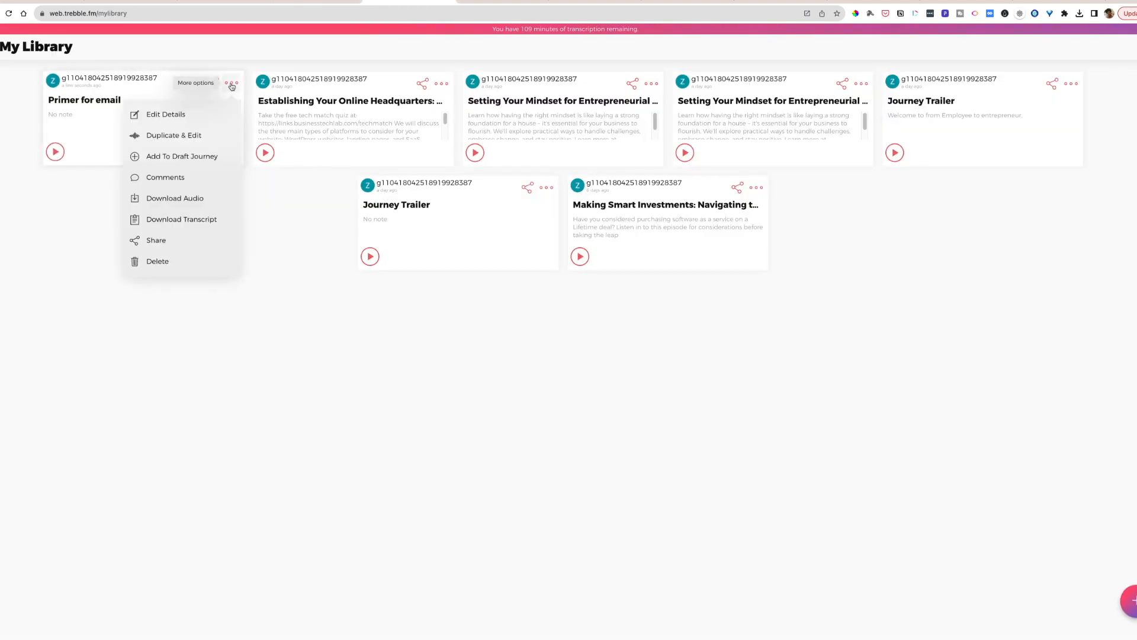
left_click(163, 113)
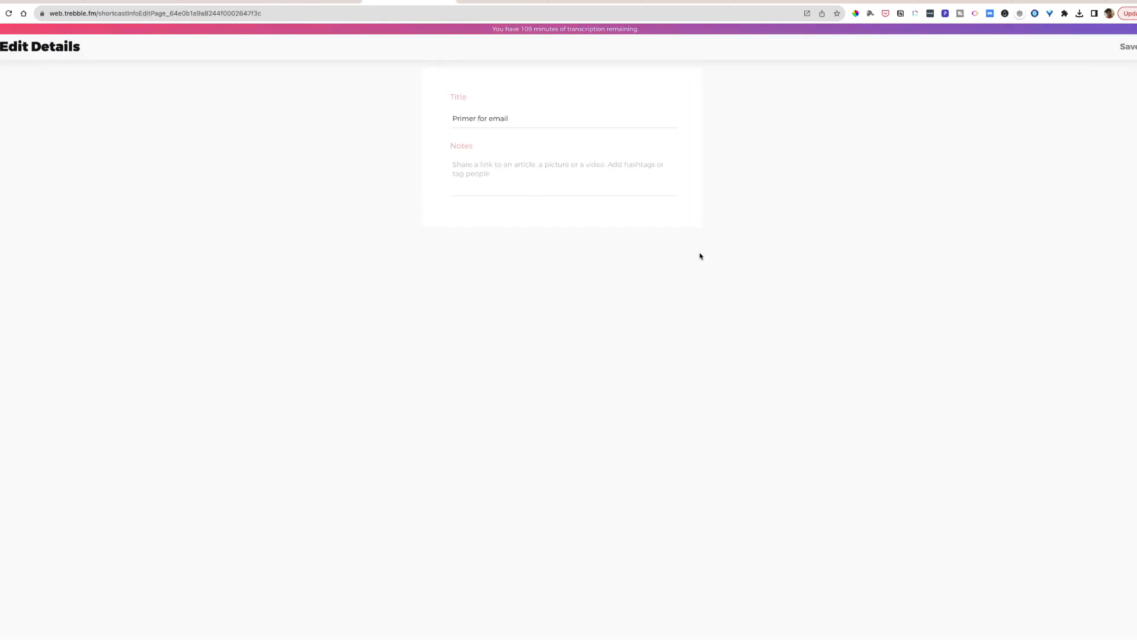
left_click(564, 124)
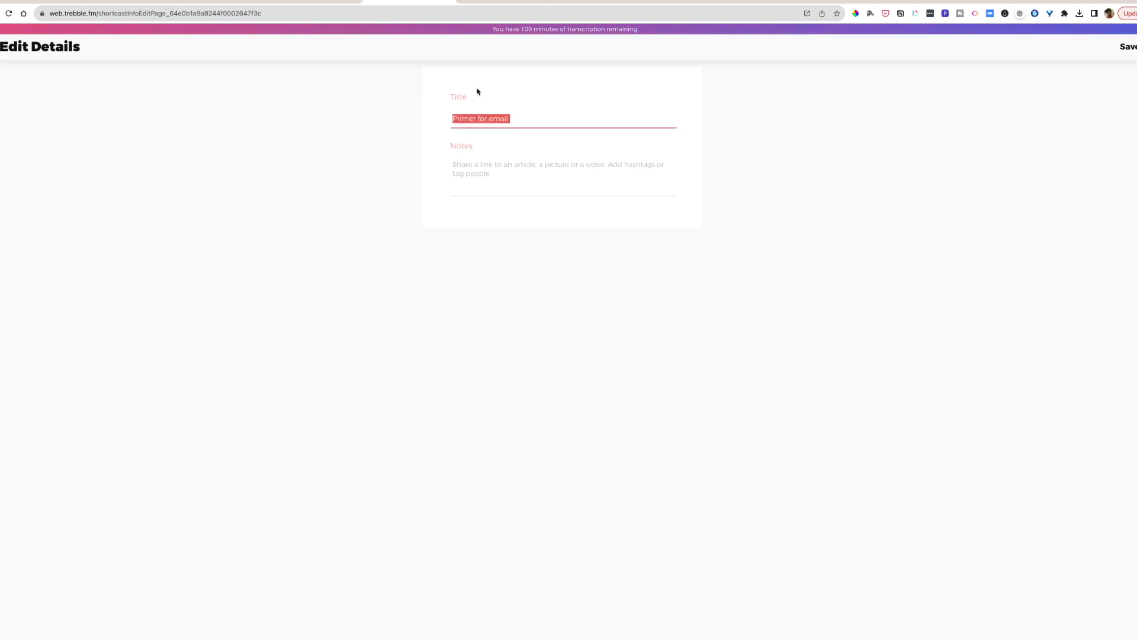
key("super+v")
- Switch to Castmagic and copy the One Sentence Summary from the recording's AI content
left_click(467, 2)
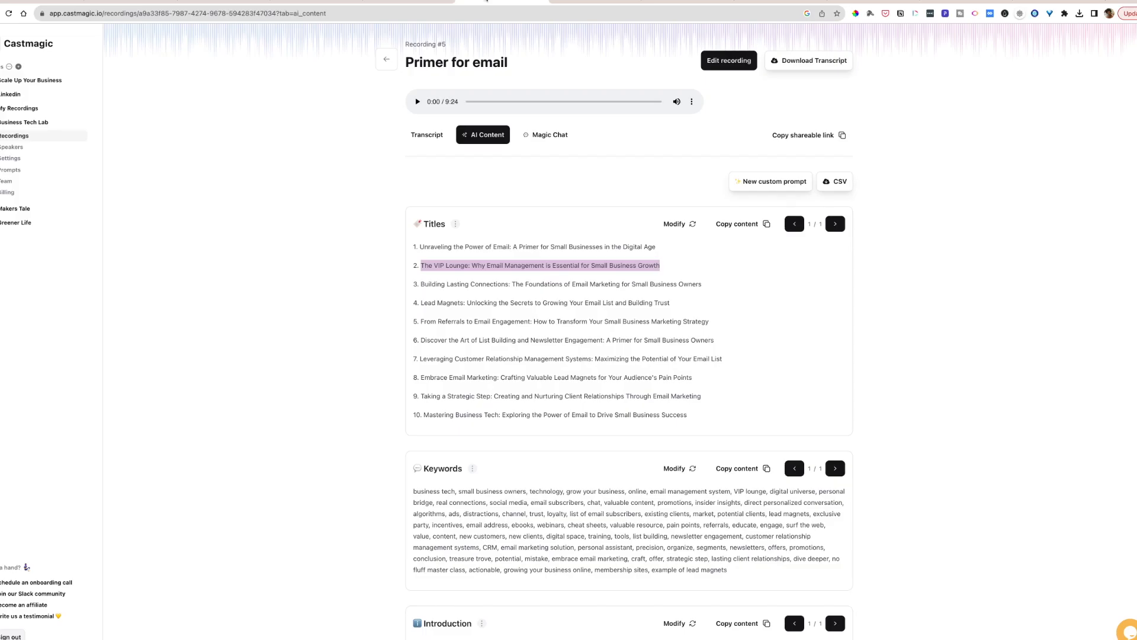
scroll(557, 410, "down", 11)
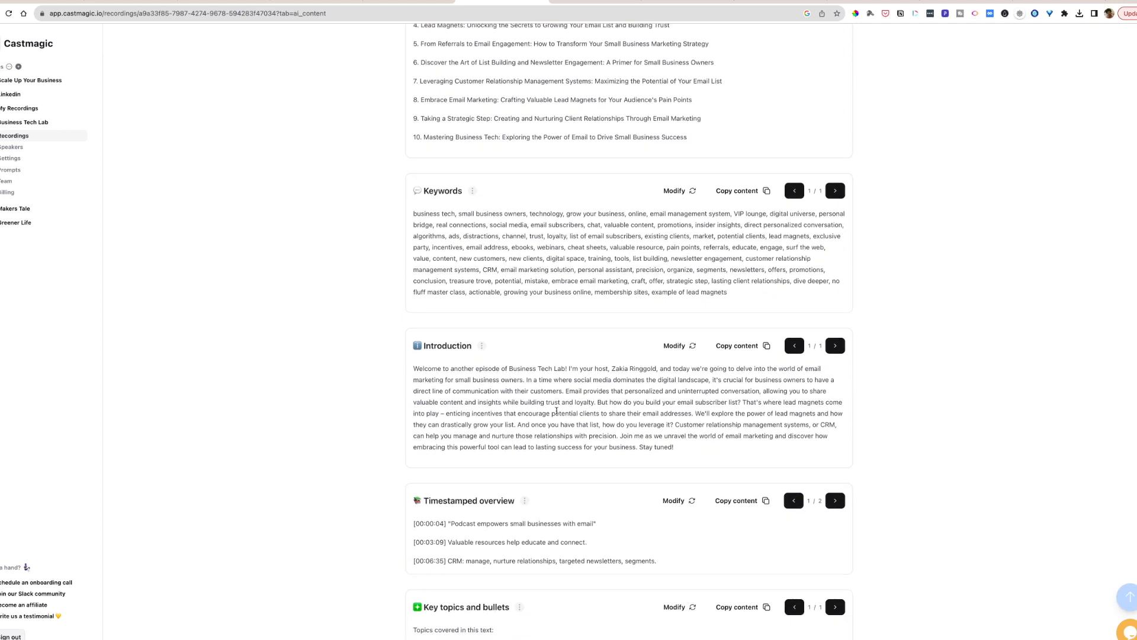
scroll(557, 411, "down", 9)
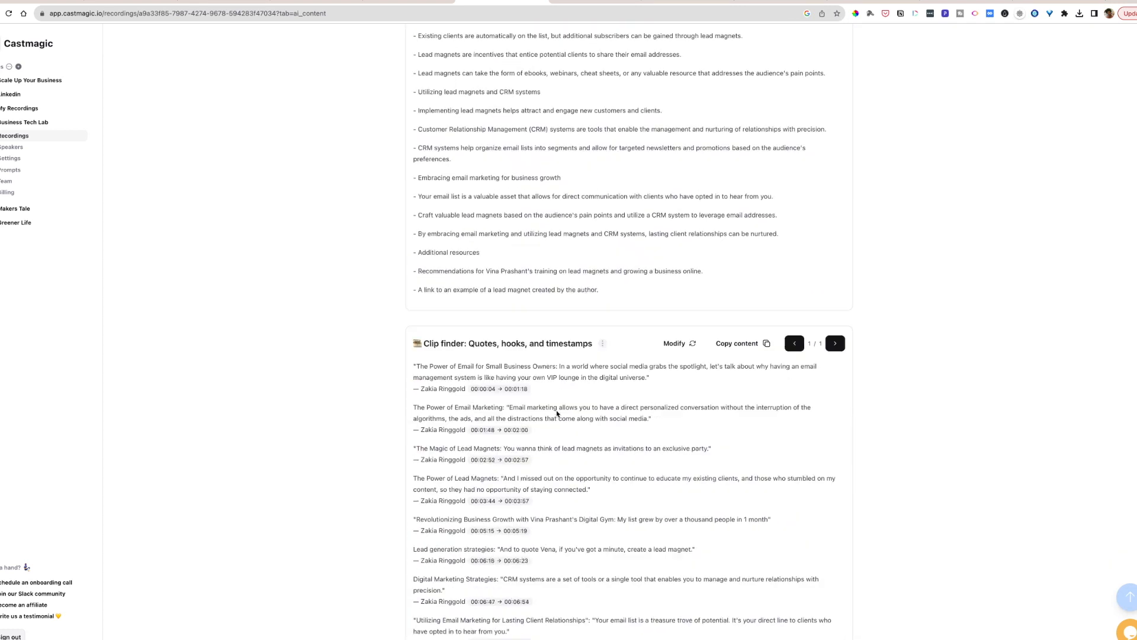
scroll(557, 413, "down", 20)
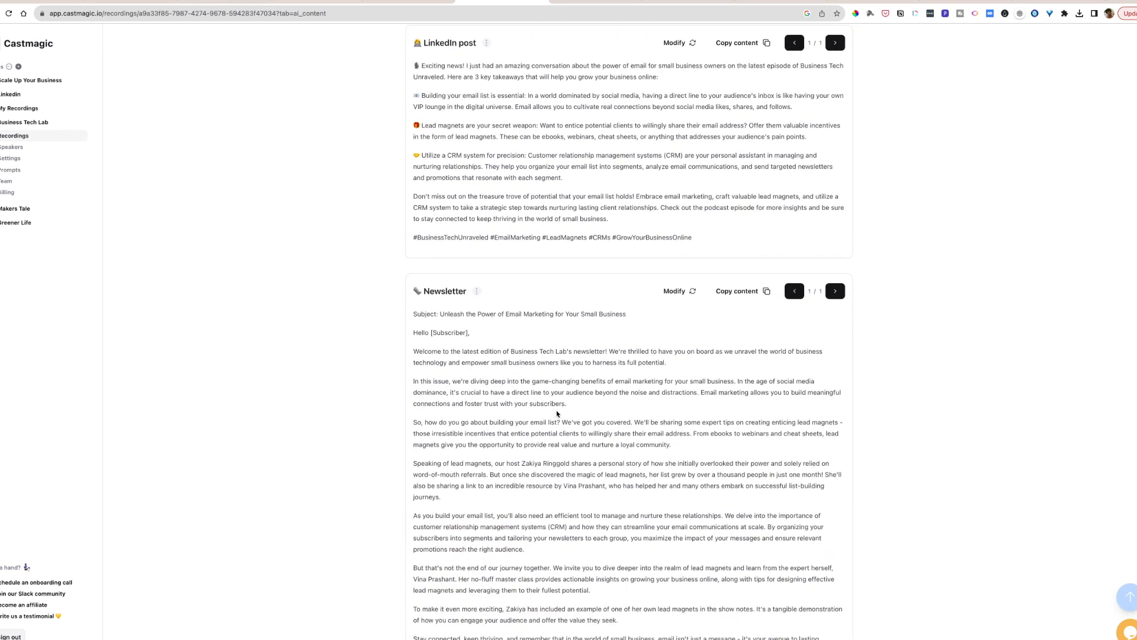
scroll(557, 413, "down", 20)
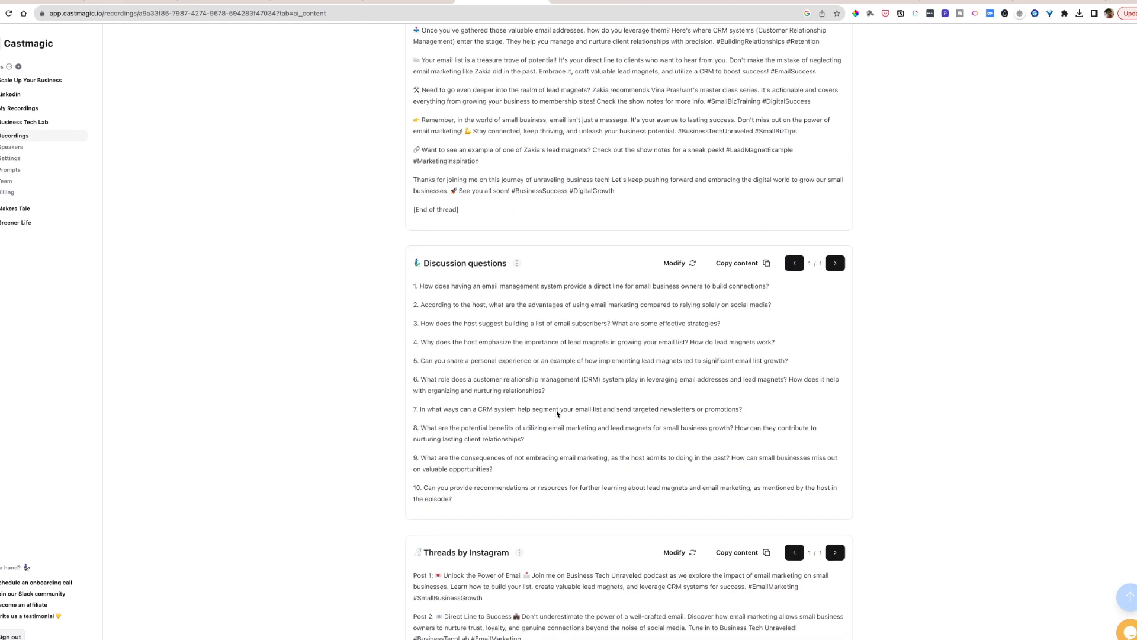
scroll(556, 410, "down", 4)
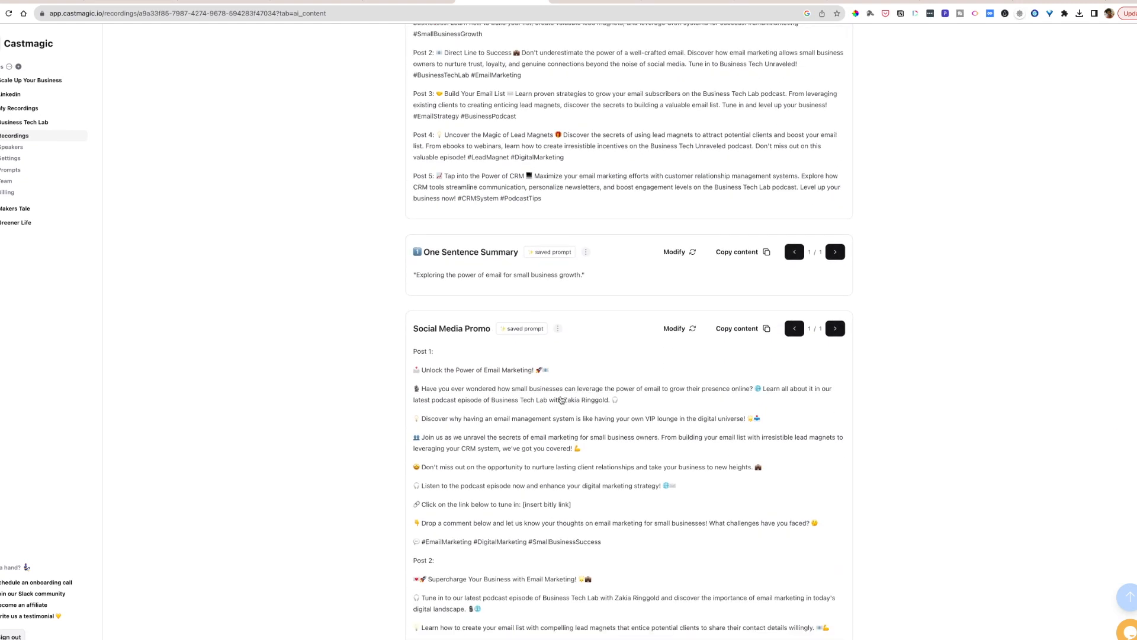
left_click(743, 239)
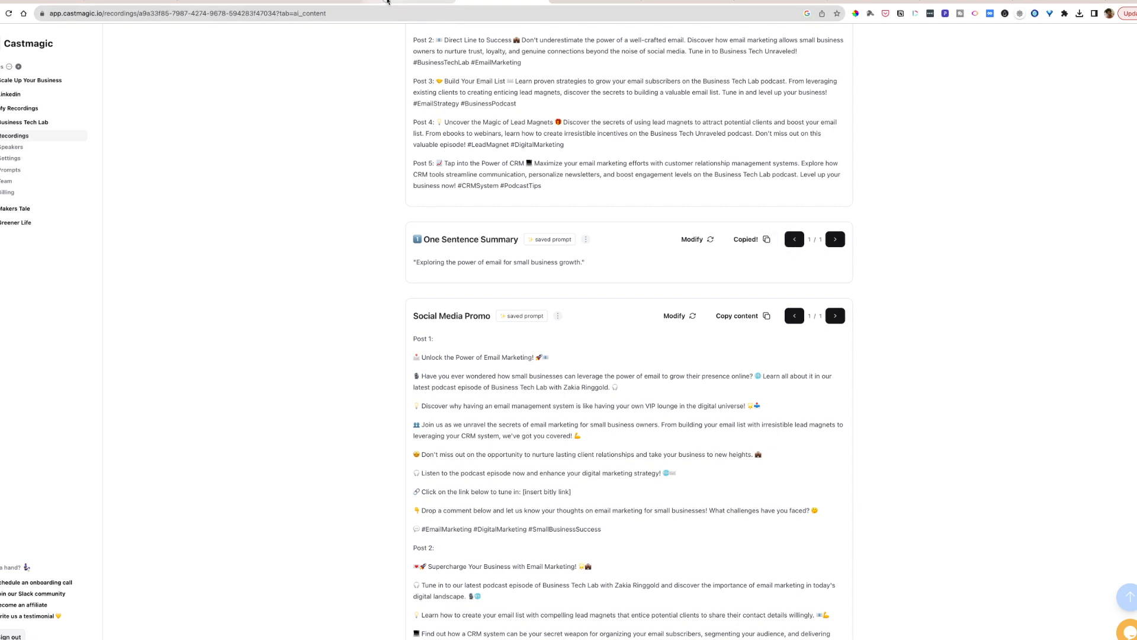
- Switch to Trebble and paste the summary "Exploring the power of email for small business growth." into the notes without its quotation marks
left_click(427, 2)
left_click(481, 164)
key("super+v")
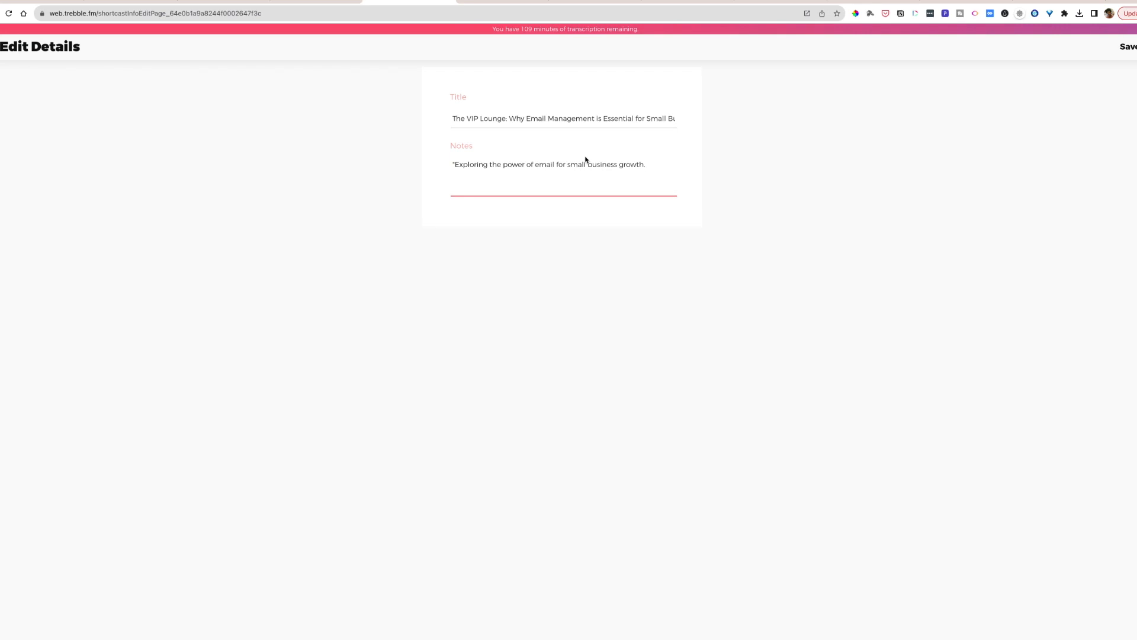
left_click(455, 164)
key("BackSpace")
key("BackSpace")
type("L")
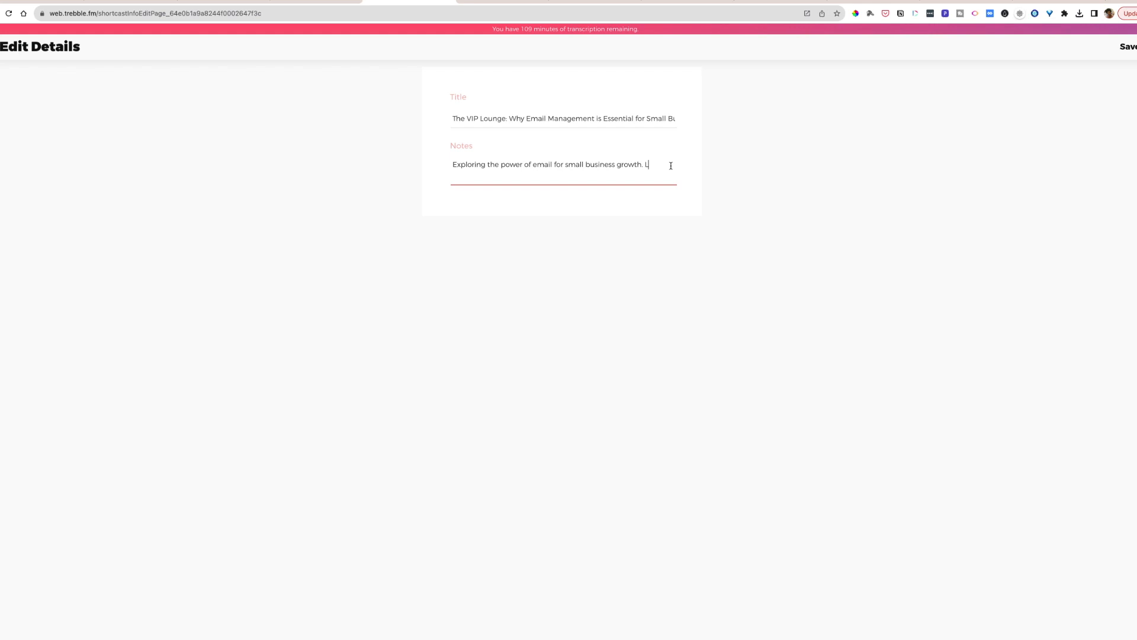
type("earn more at https://businesstechiab.com")
key("Return")
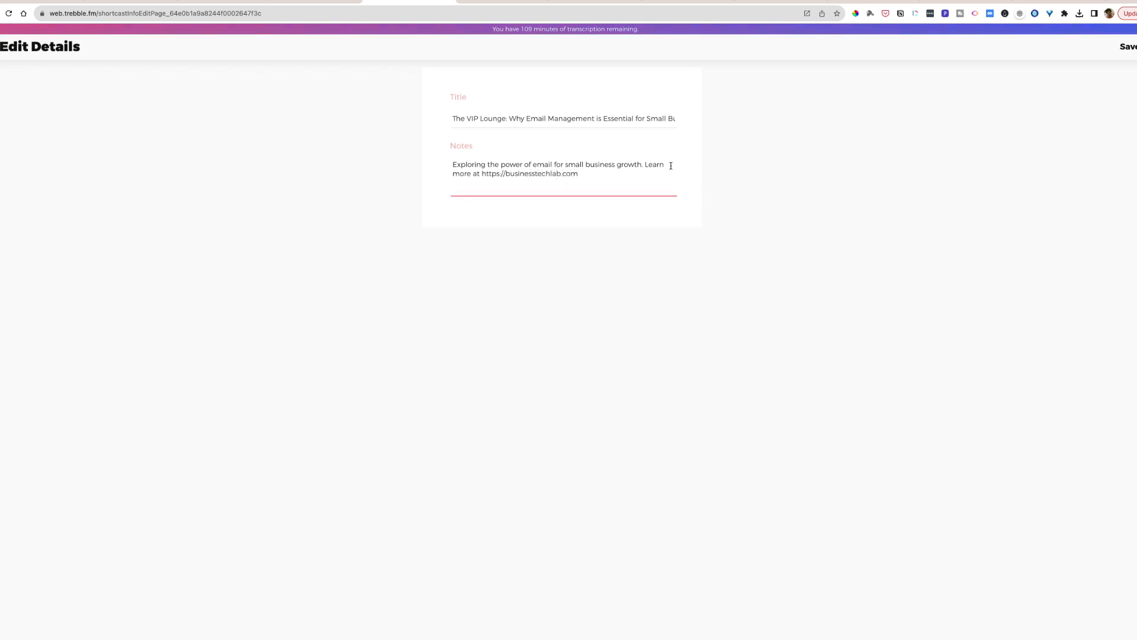
- Switch to Castmagic and review the generated newsletter, titles, keywords, introduction, timestamped overview and key topics
left_click(515, 2)
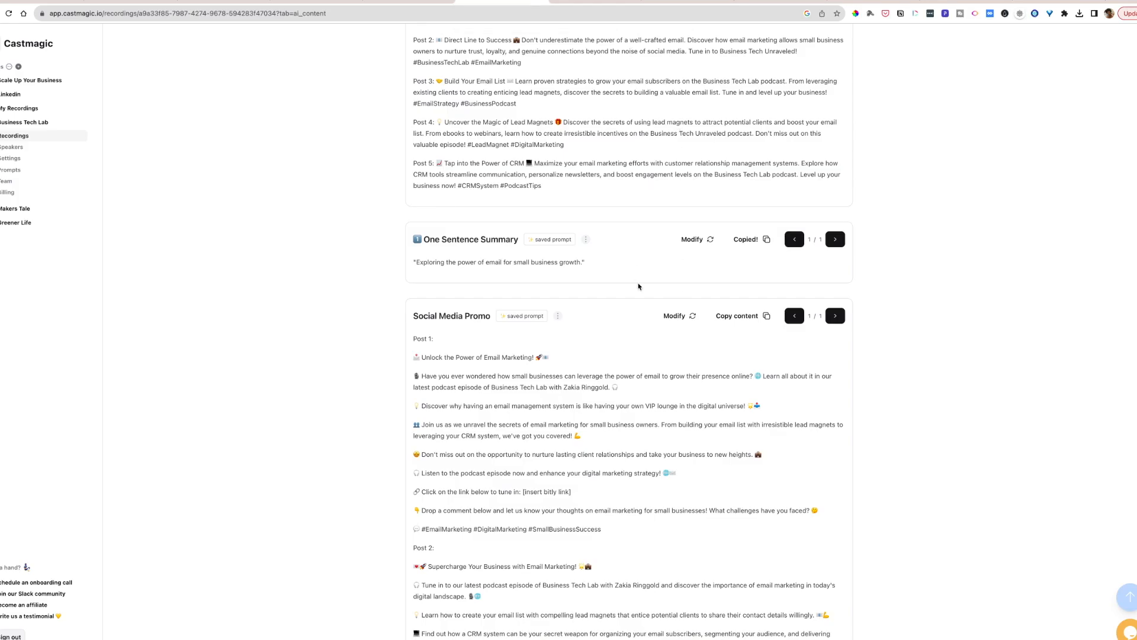
scroll(619, 262, "up", 15)
scroll(619, 261, "up", 10)
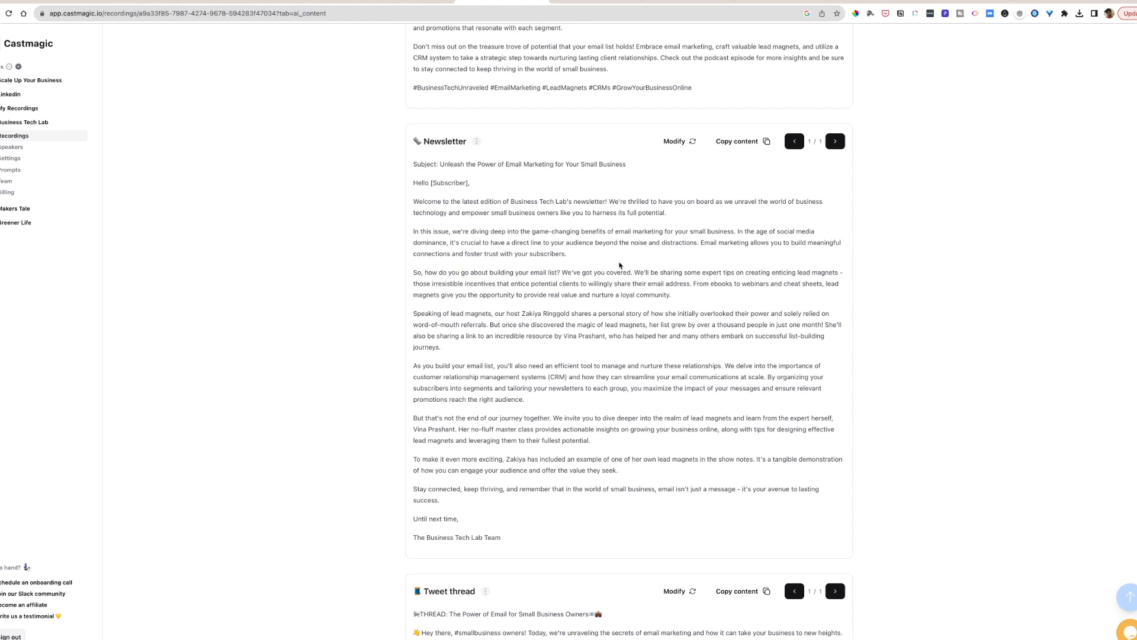
scroll(619, 266, "up", 20)
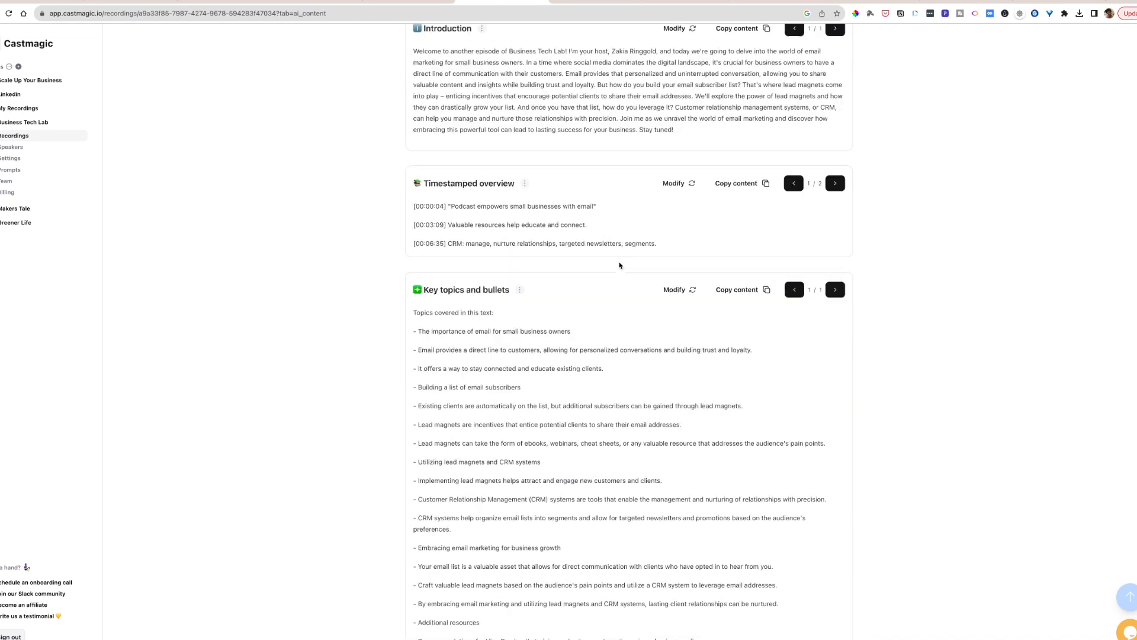
scroll(619, 265, "up", 10)
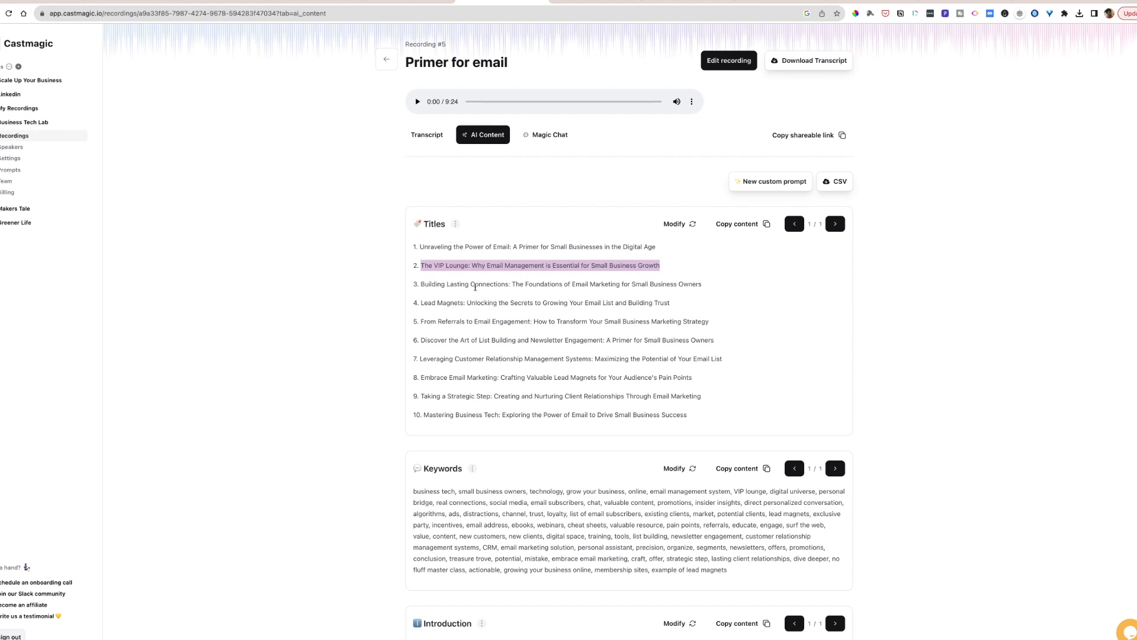
scroll(475, 287, "down", 3)
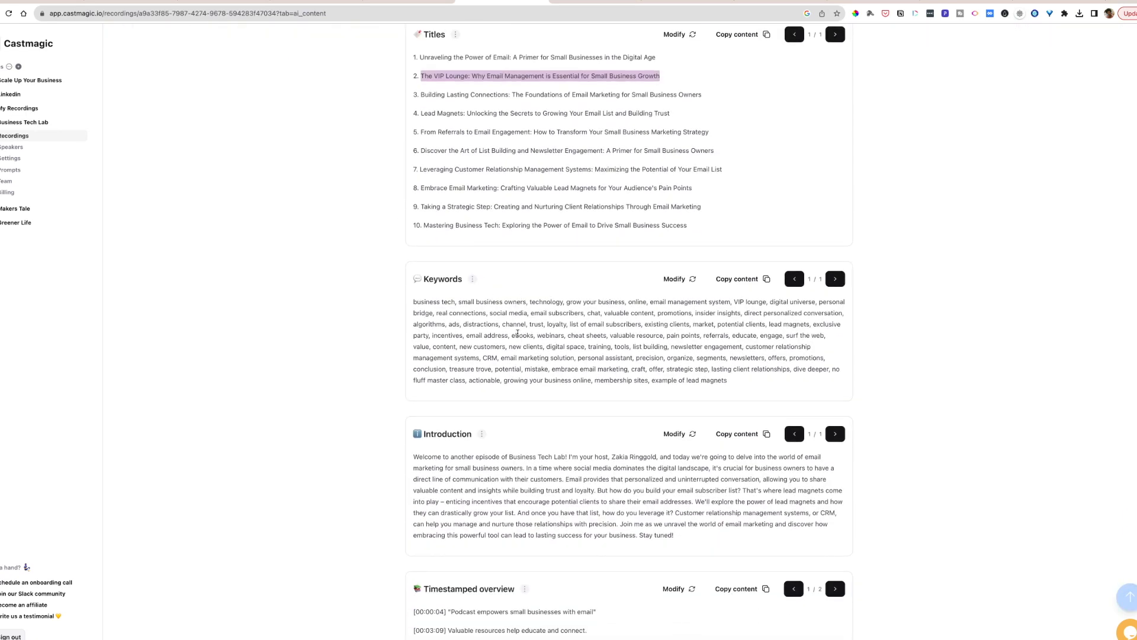
scroll(519, 314, "down", 2)
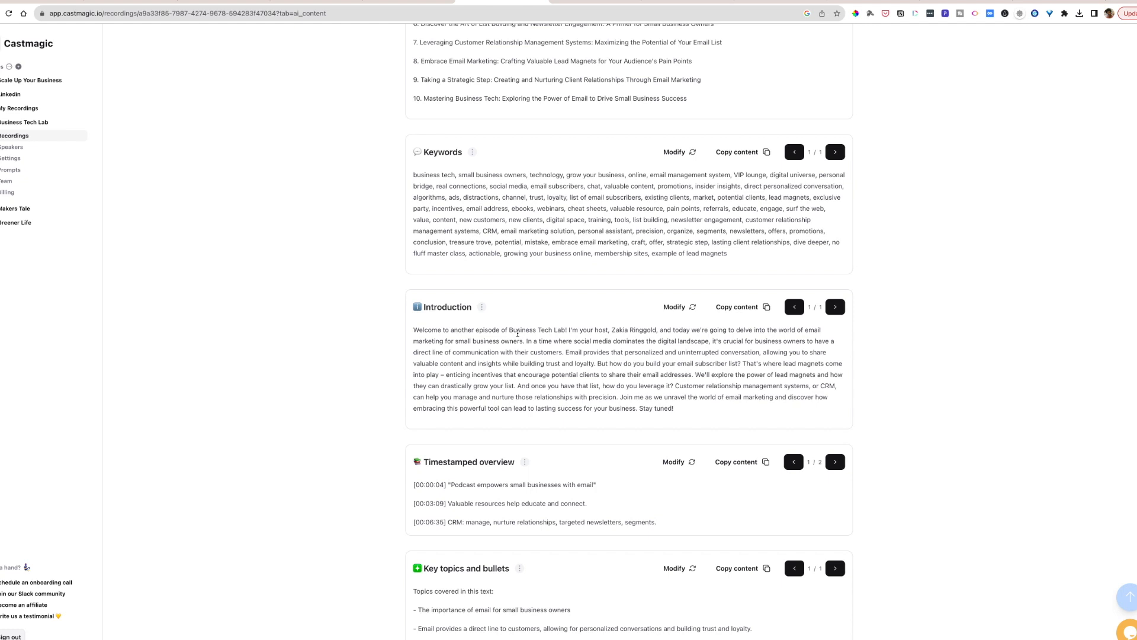
scroll(518, 334, "down", 1)
scroll(518, 333, "up", 1)
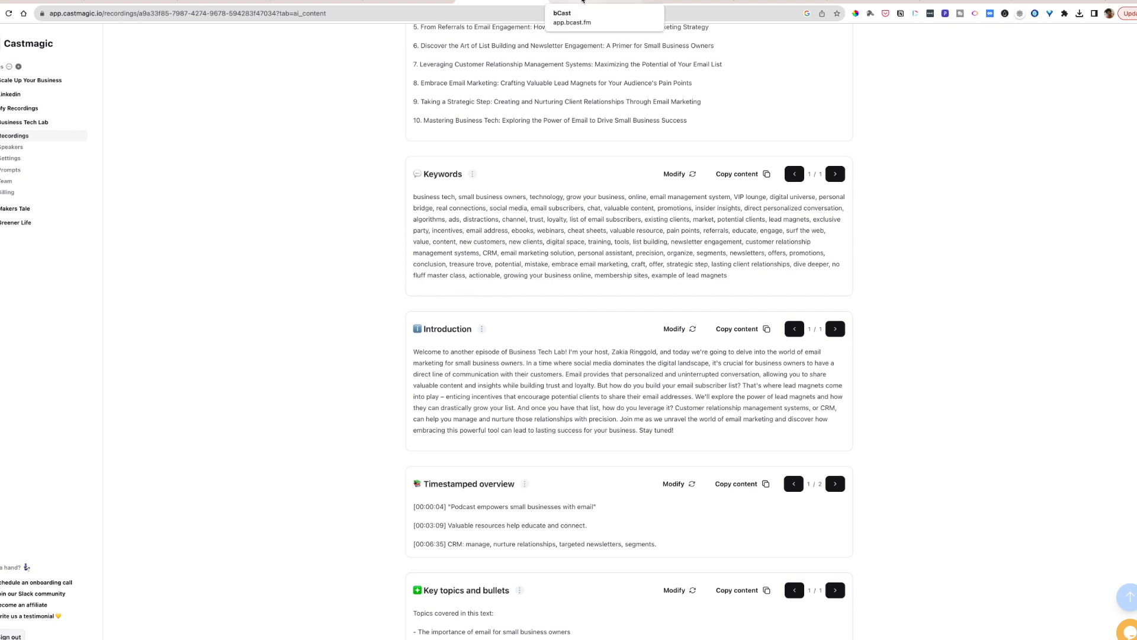
- Add a Business Tech Unraveled episode in bCast, titled "The VIP Lounge: Why Email Management is Essential for Small Business Growth" as copied from Castmagic
left_click(583, 1)
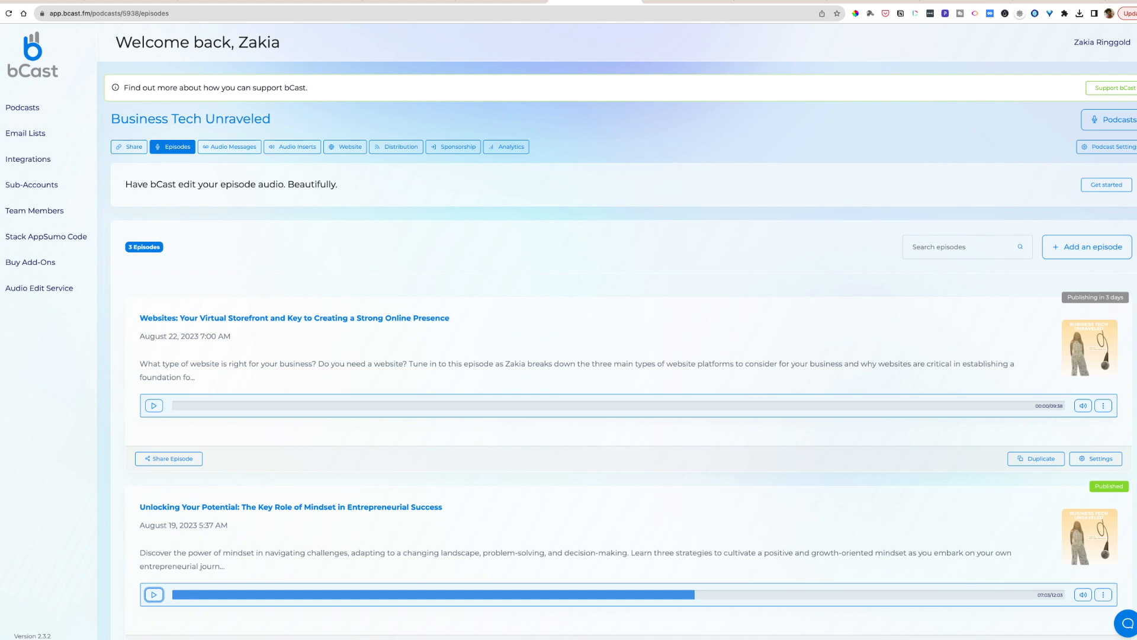
left_click(1087, 247)
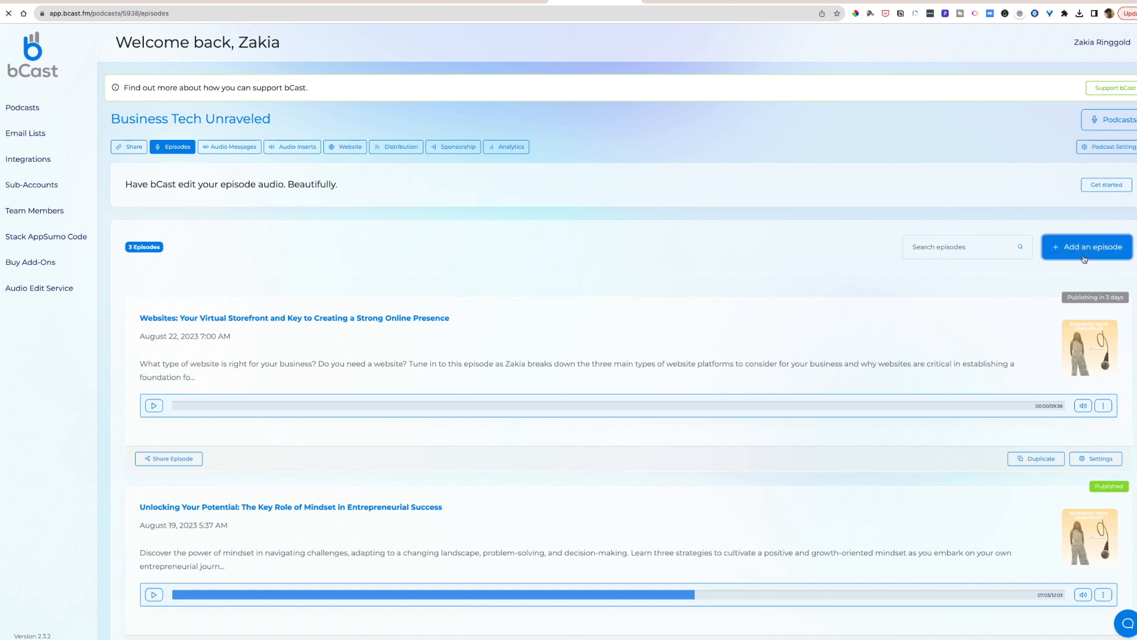
left_click(491, 5)
scroll(488, 249, "up", 6)
scroll(488, 249, "down", 1)
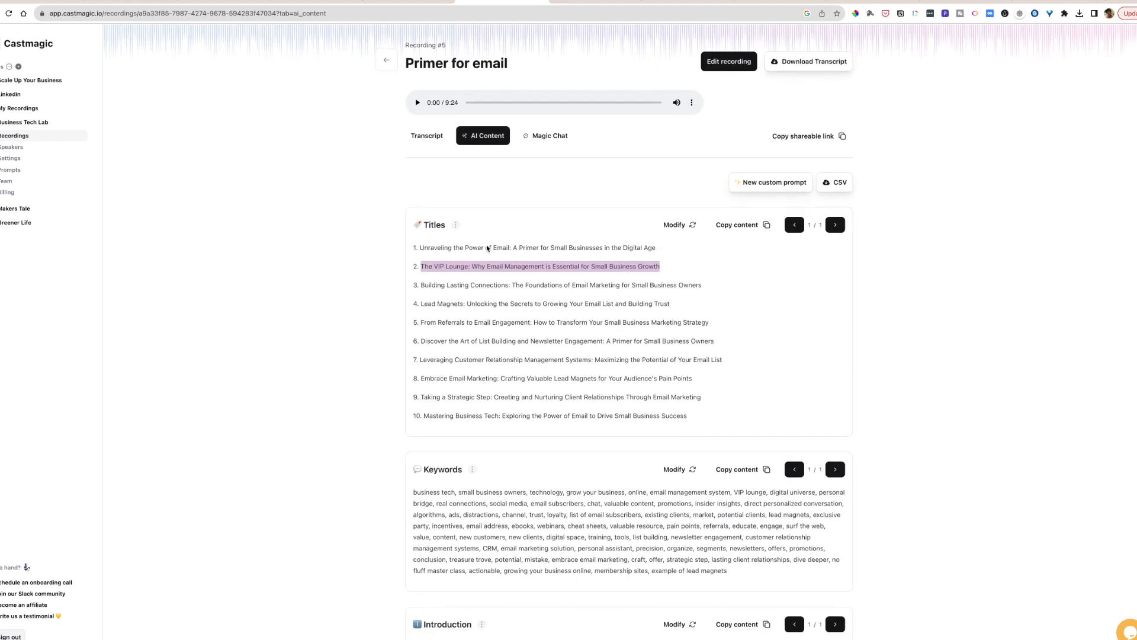
left_click_drag(665, 267, 420, 266)
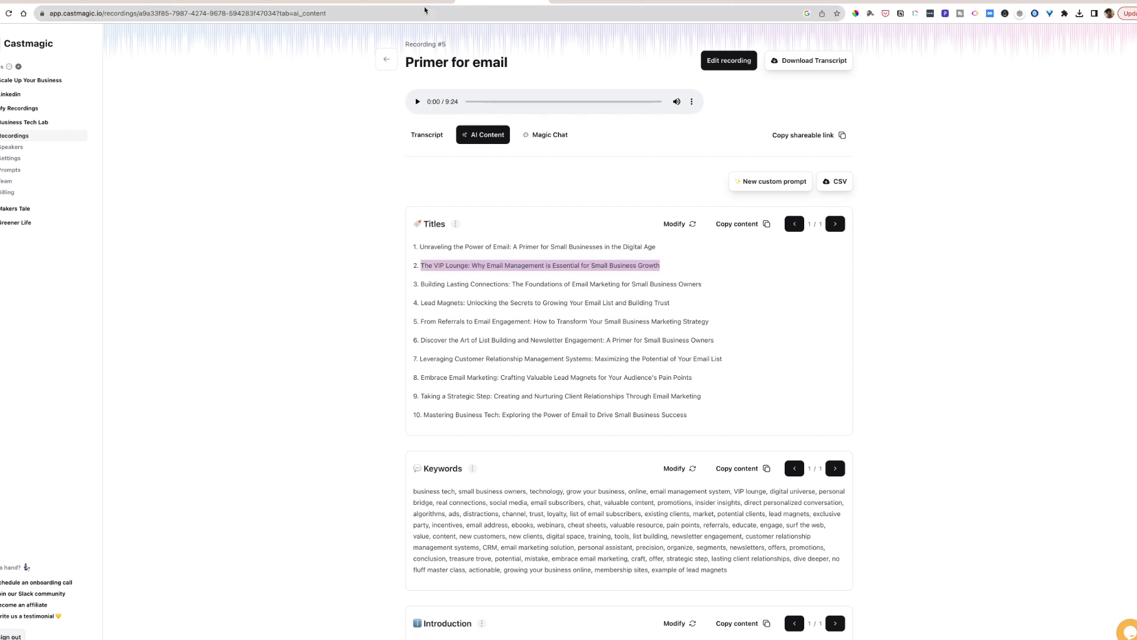
left_click(596, 2)
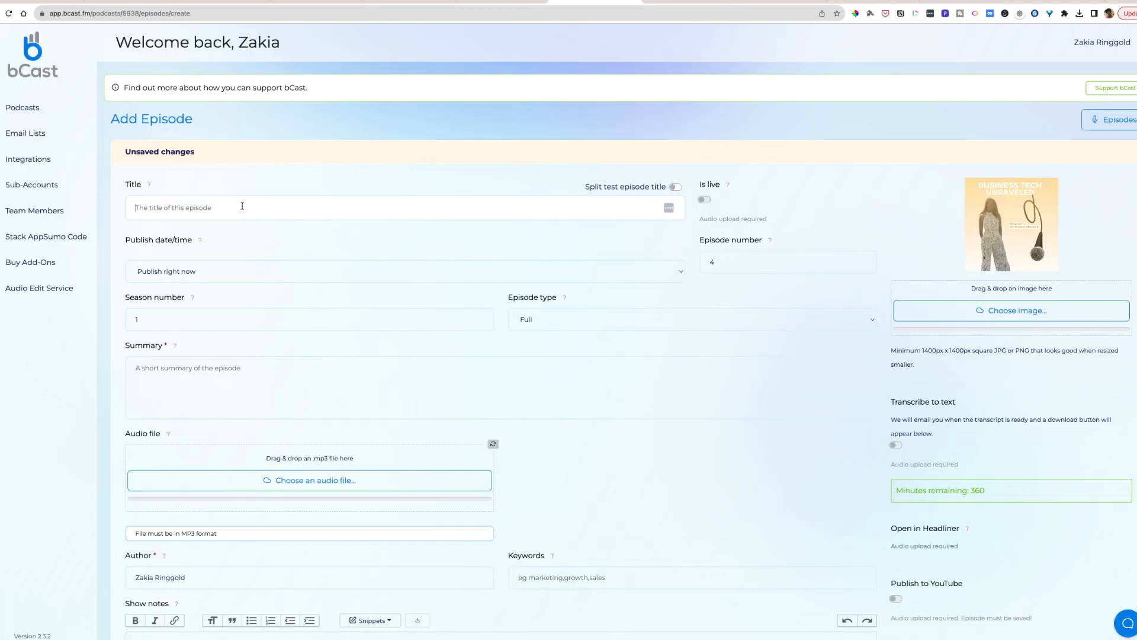
key("ctrl+v")
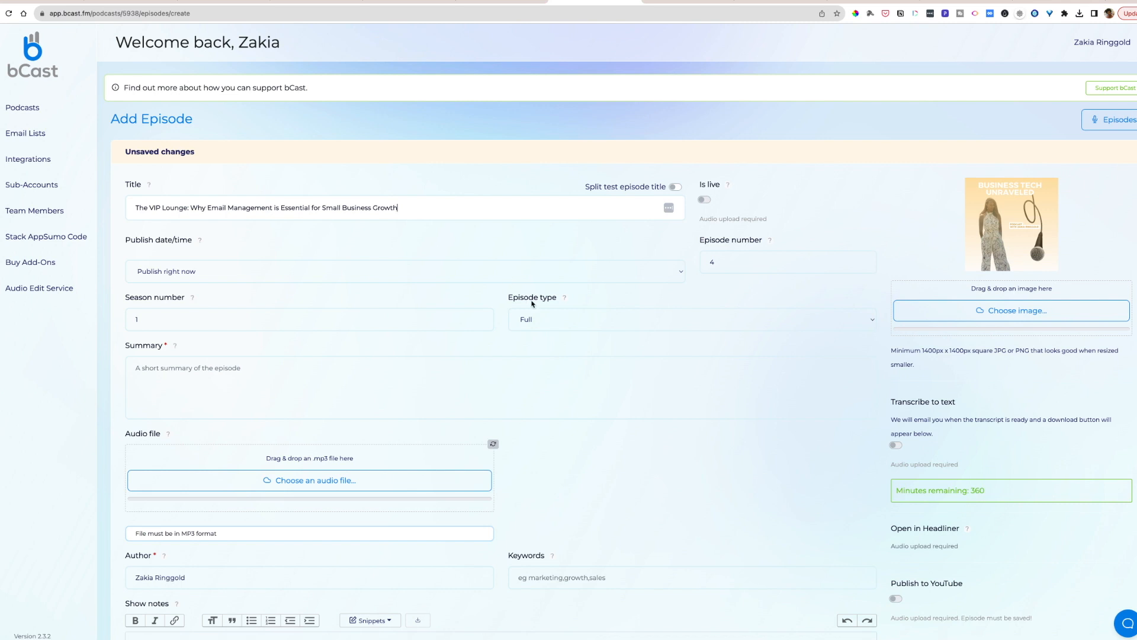
- Copy the full generated keyword list from Castmagic into the Keywords field of the bCast episode
left_click(325, 366)
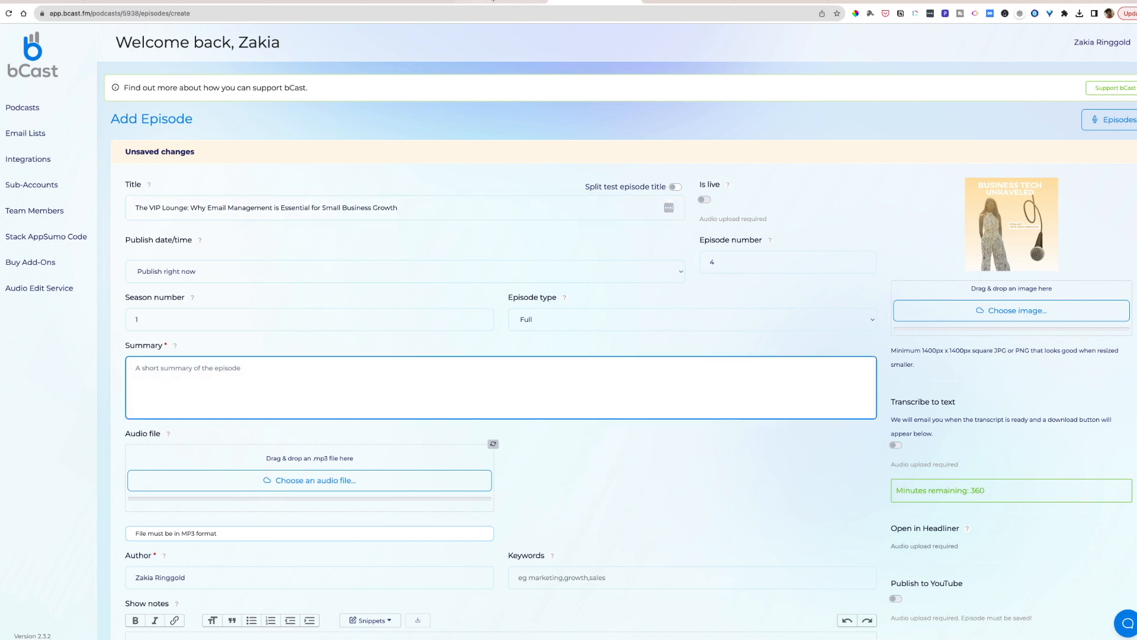
left_click(496, 1)
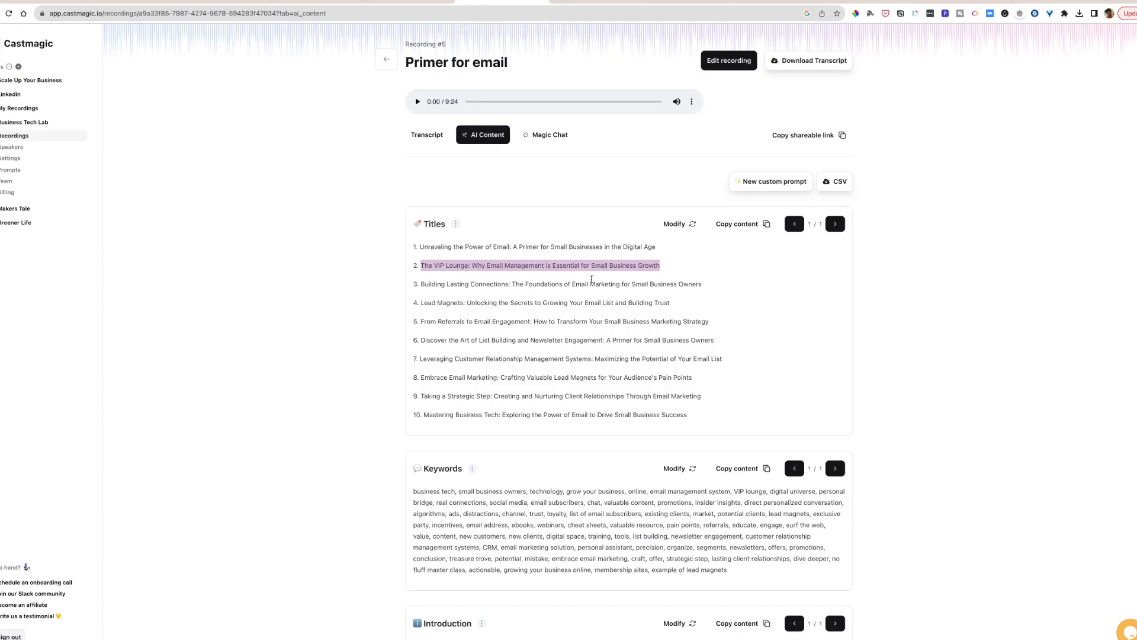
scroll(593, 297, "down", 4)
left_click_drag(722, 364, 412, 284)
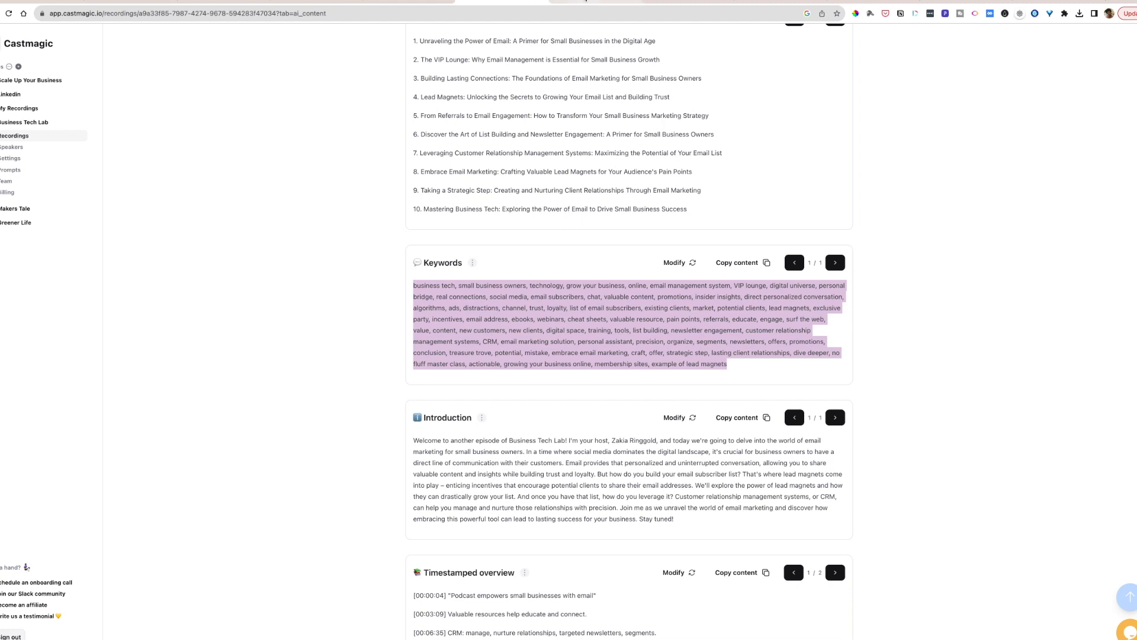
left_click(439, 8)
scroll(593, 414, "down", 1)
left_click(536, 485)
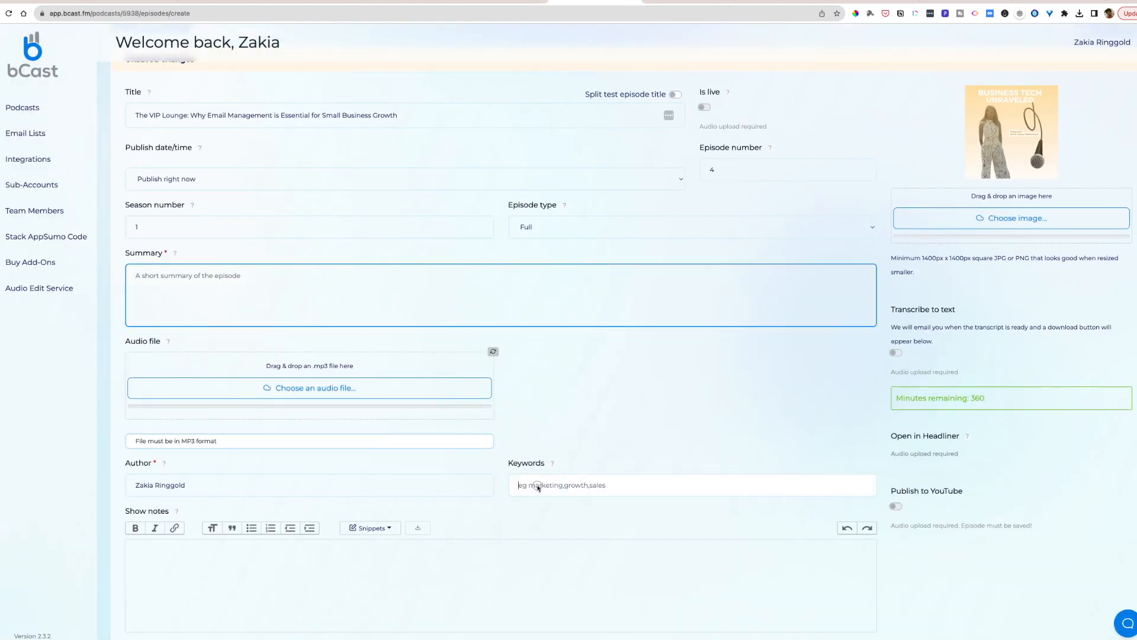
key("cmd+v")
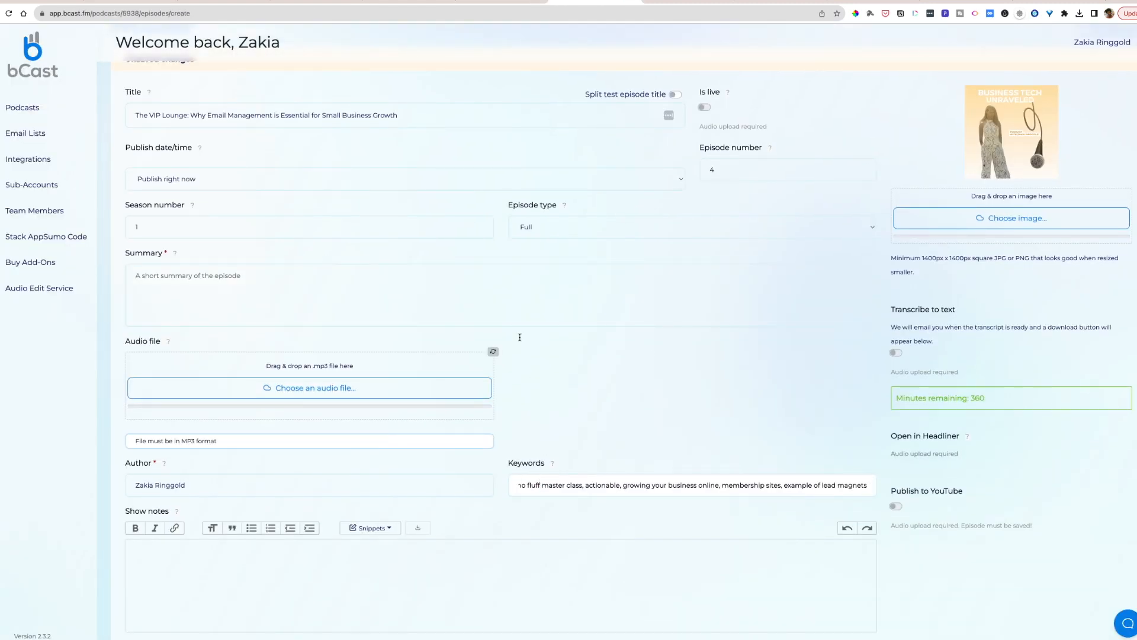
- Copy the first three sentences of the podcast description in Castmagic's "Shownotes - Key lessons" into the bCast episode's Summary
left_click(462, 280)
left_click(527, 6)
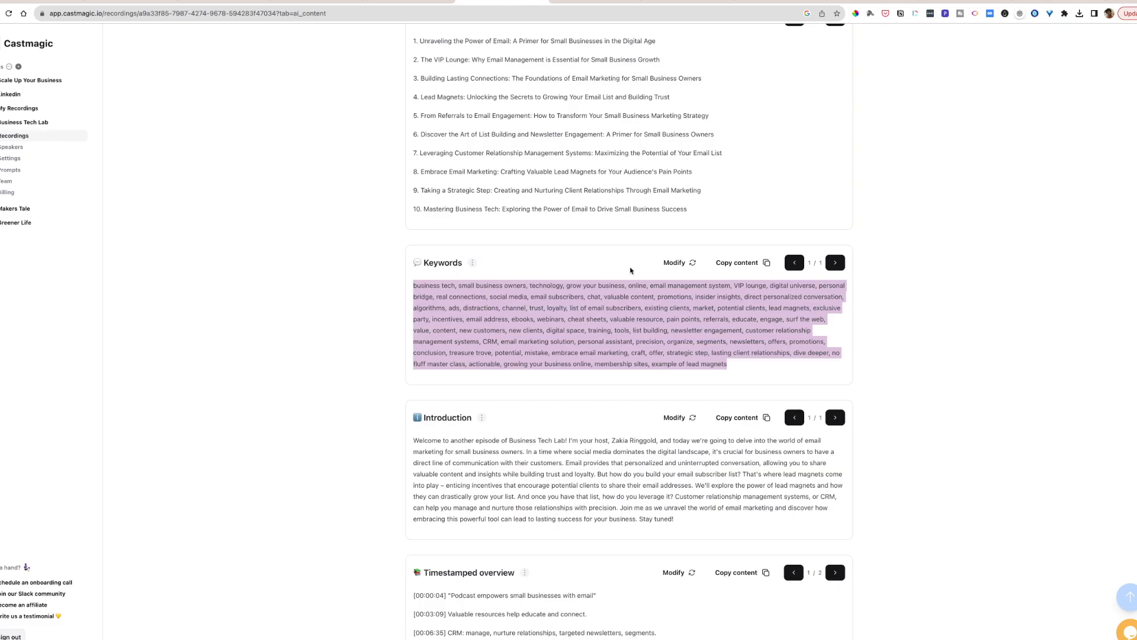
scroll(631, 271, "down", 4)
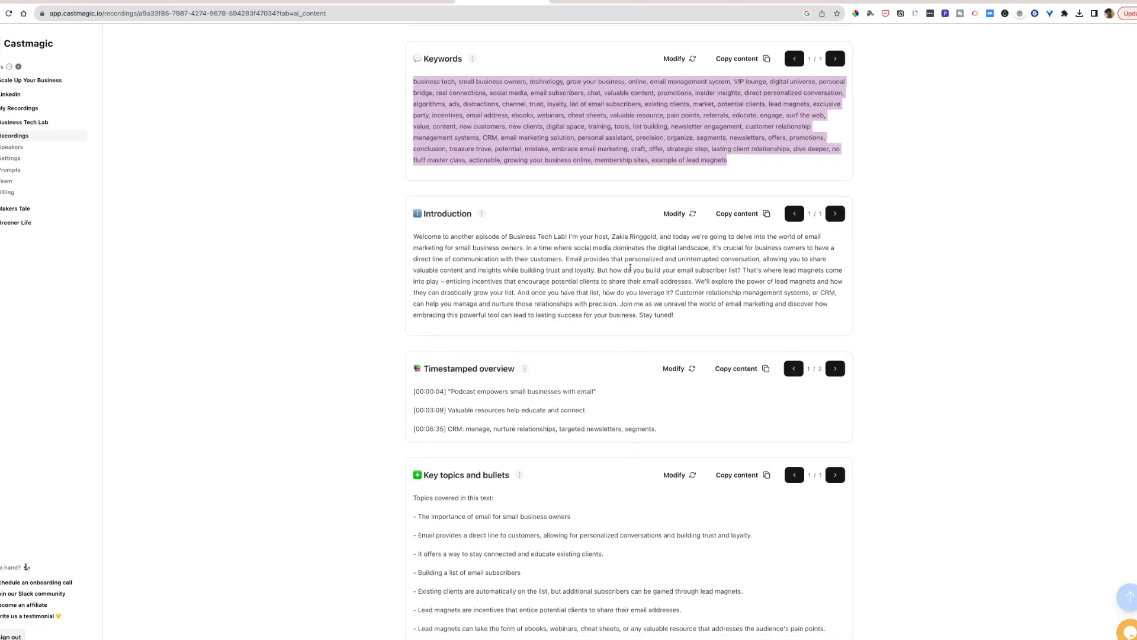
scroll(631, 268, "down", 1)
scroll(630, 268, "down", 3)
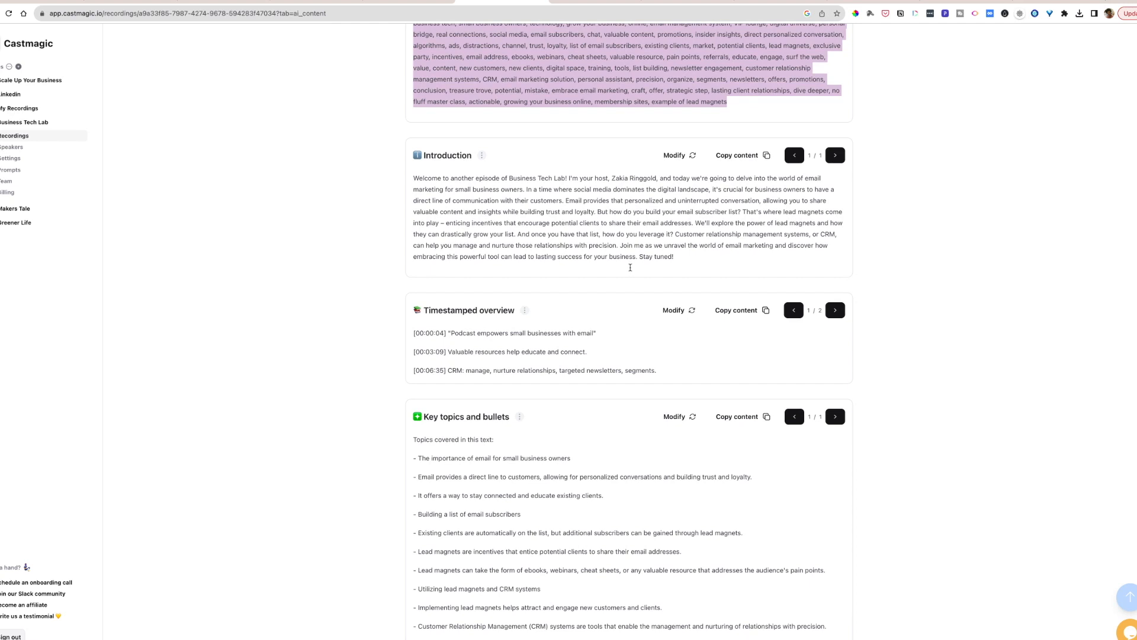
scroll(630, 271, "down", 20)
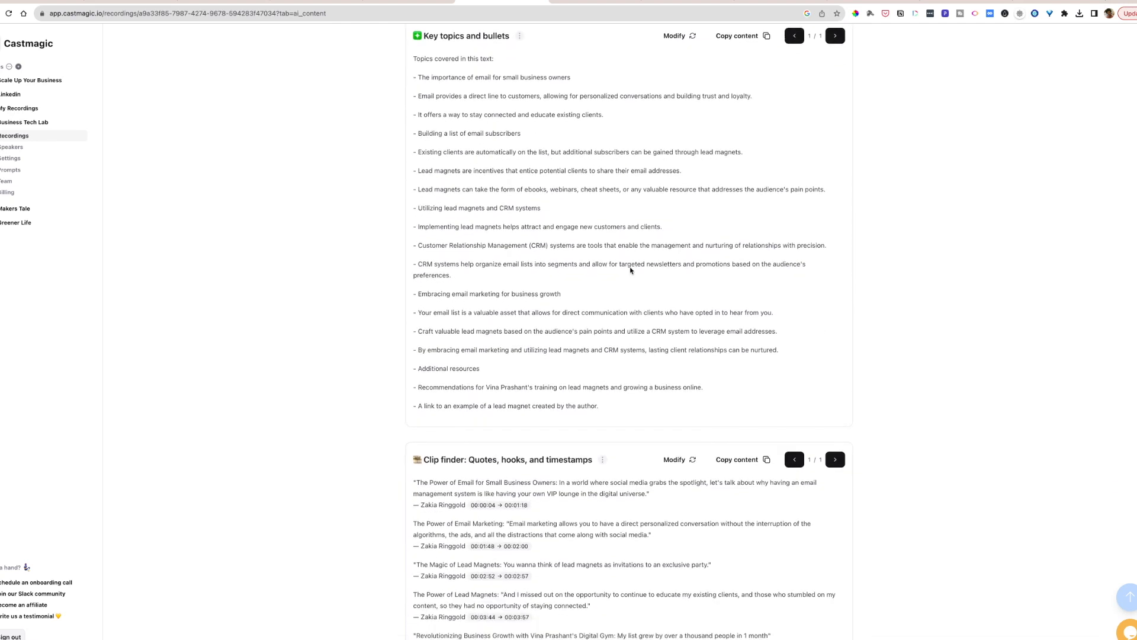
scroll(630, 268, "down", 10)
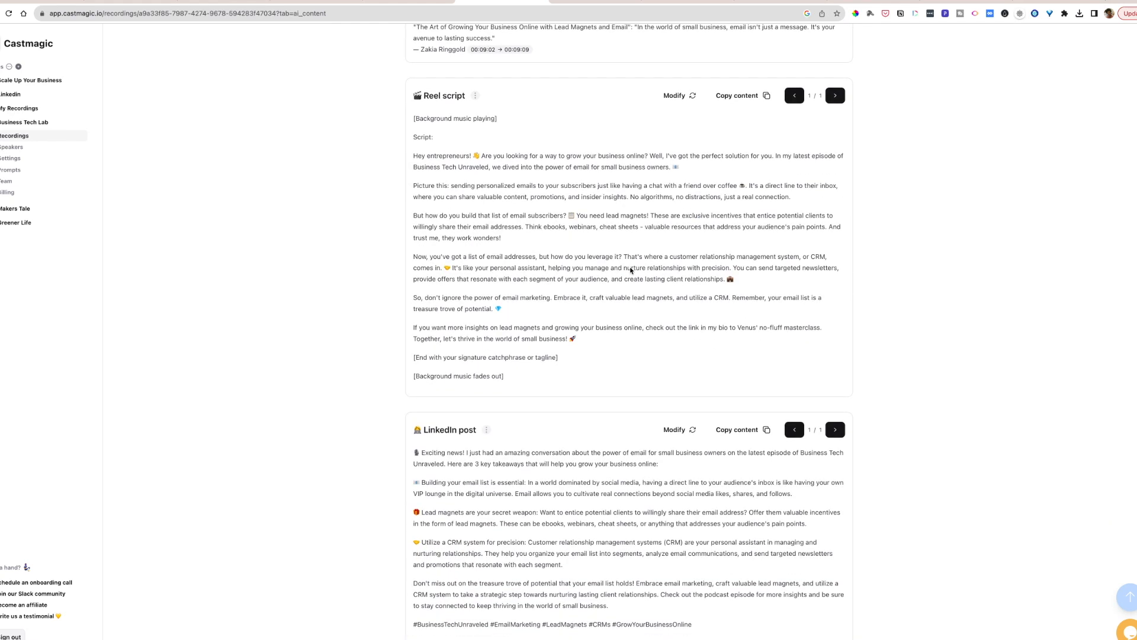
scroll(631, 271, "down", 4)
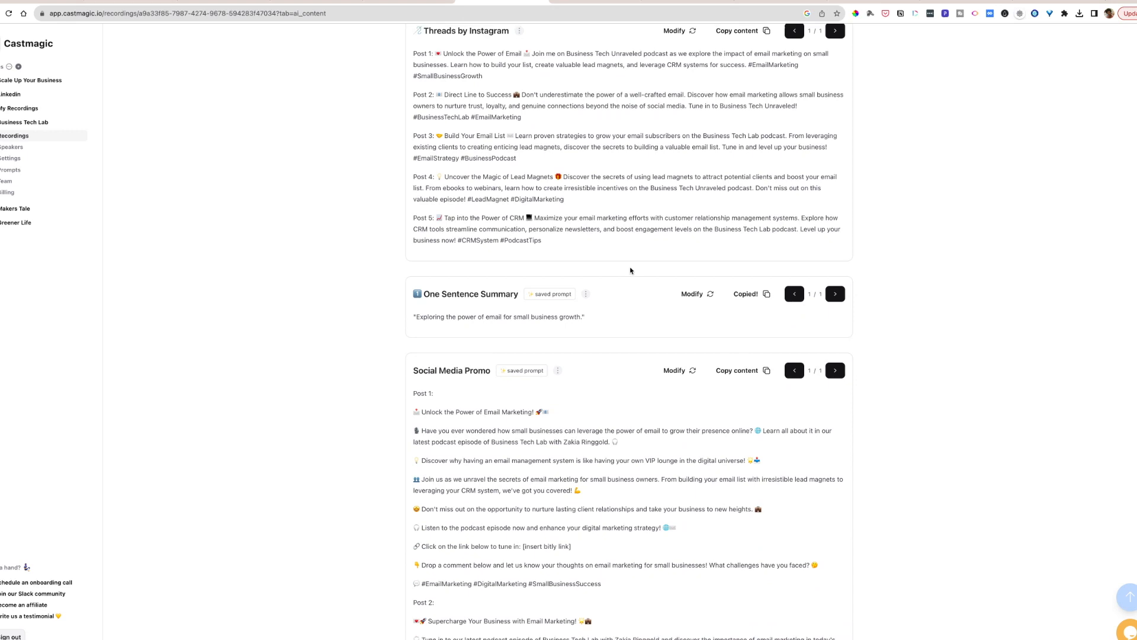
scroll(631, 270, "down", 15)
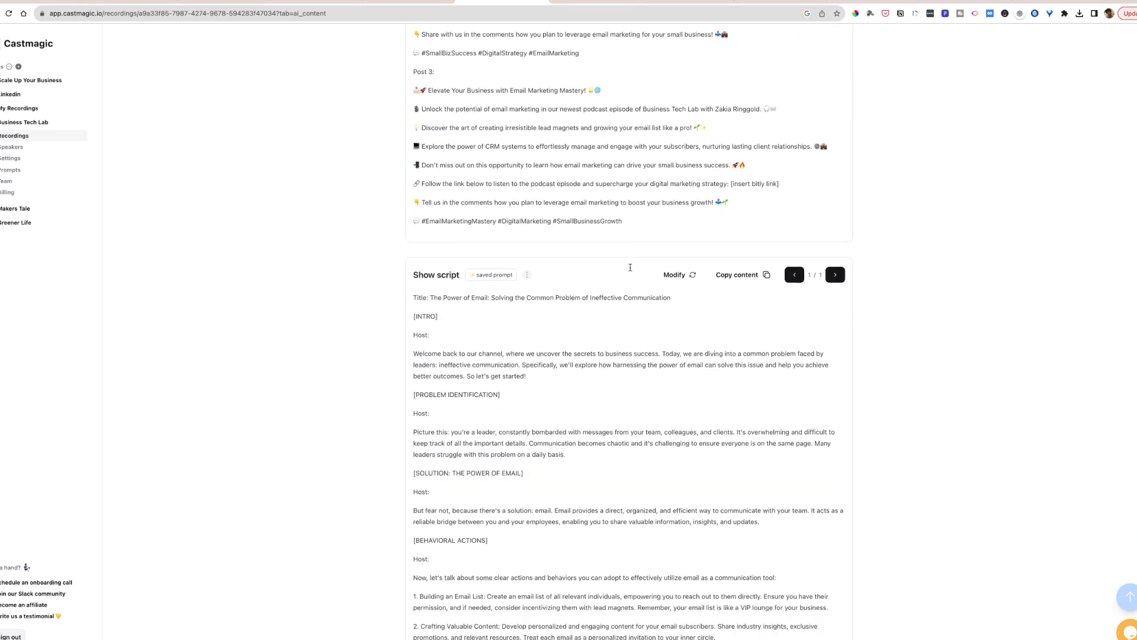
scroll(631, 271, "down", 4)
scroll(631, 271, "up", 4)
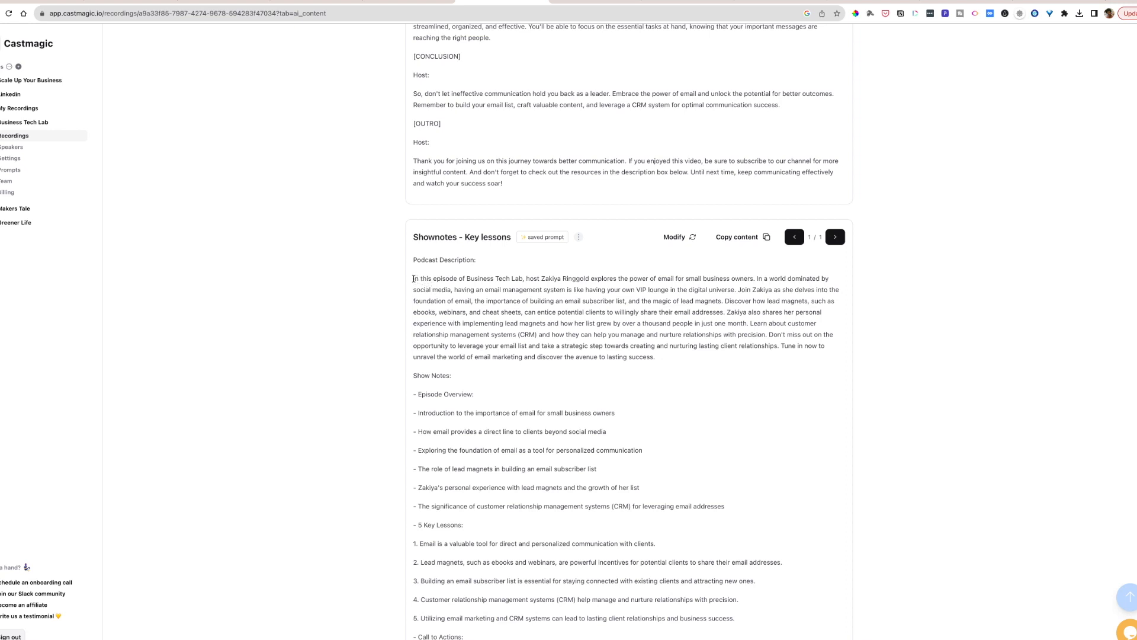
left_click_drag(412, 279, 727, 300)
key("ctrl+c")
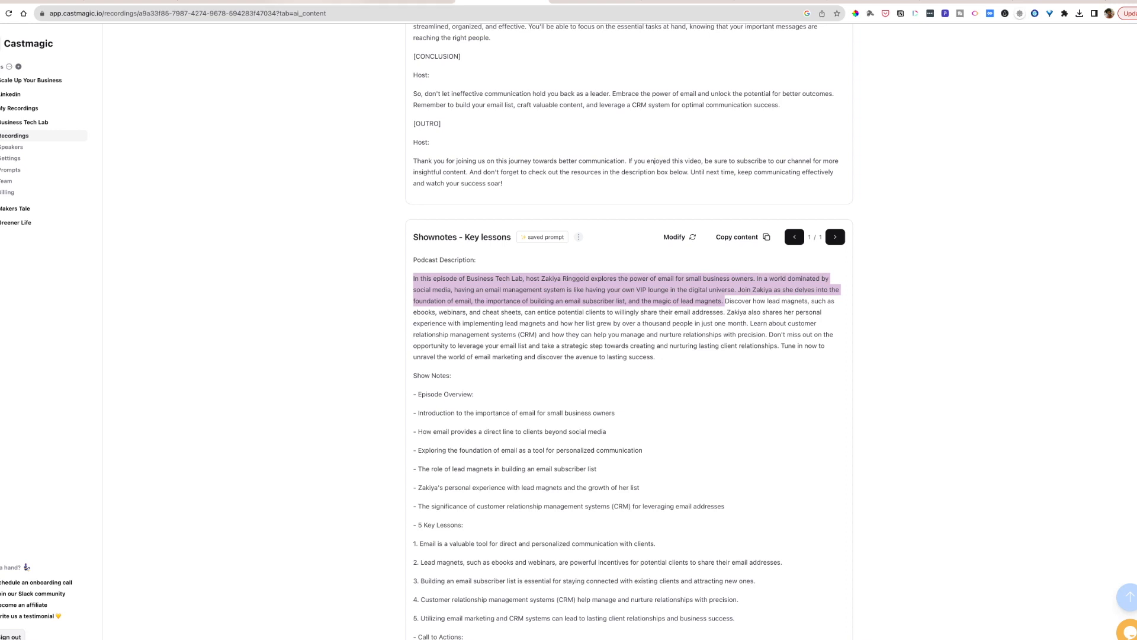
left_click(587, 1)
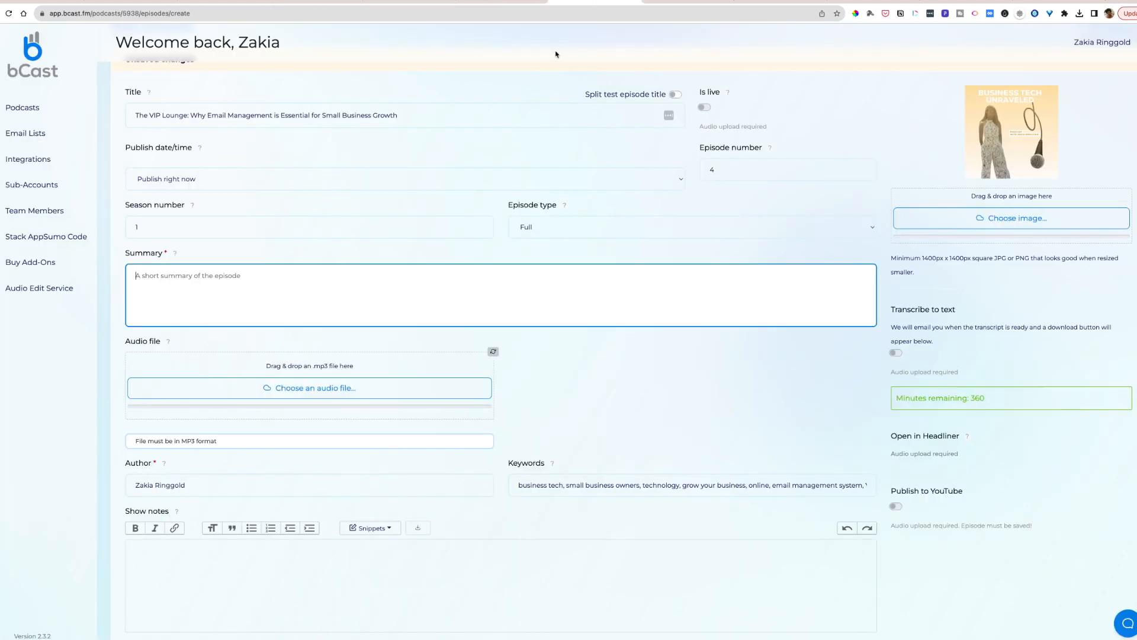
key("ctrl+v")
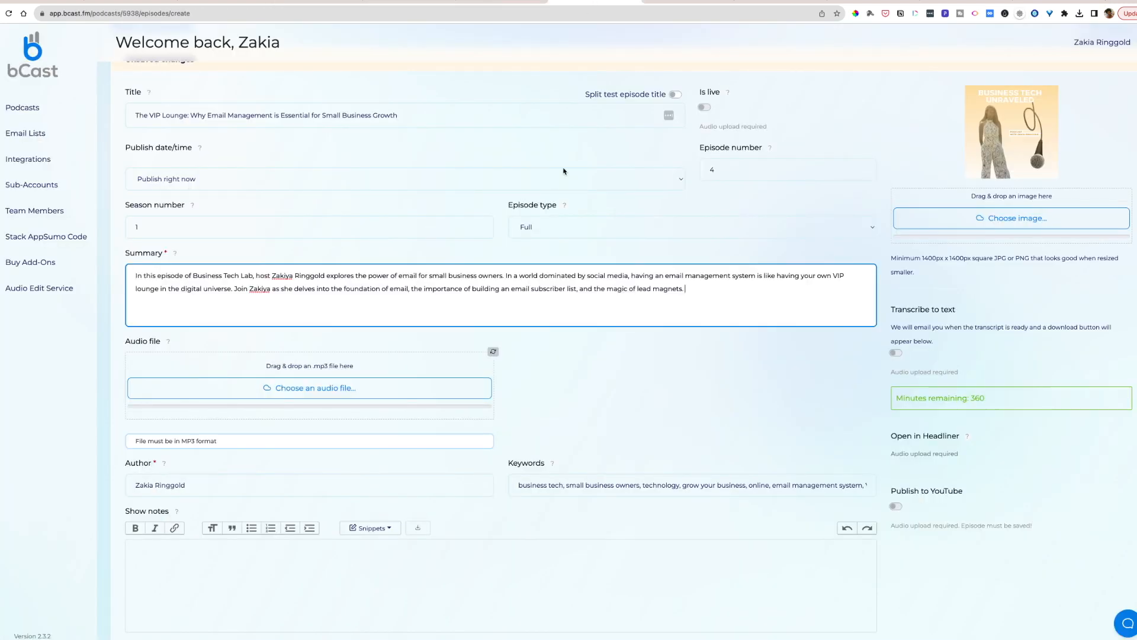
- Correct the podcast name in the summary to "Business Tech Unraveled" and remove the extra "y" from the host's first name
double_click(251, 276)
type("Unraveled")
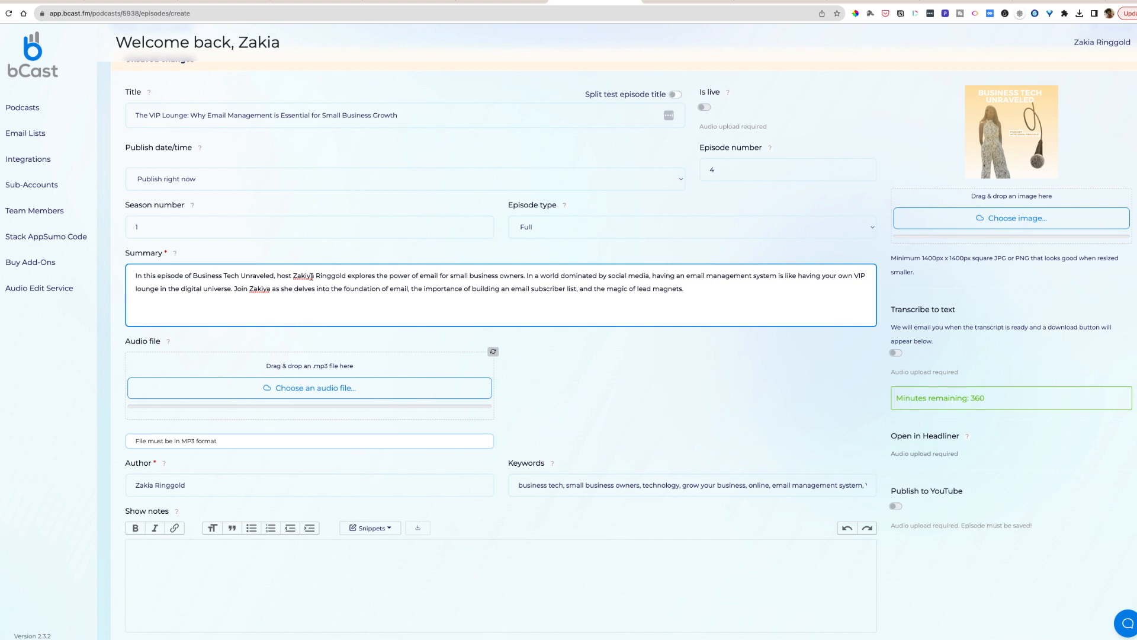
left_click(311, 276)
key("BackSpace")
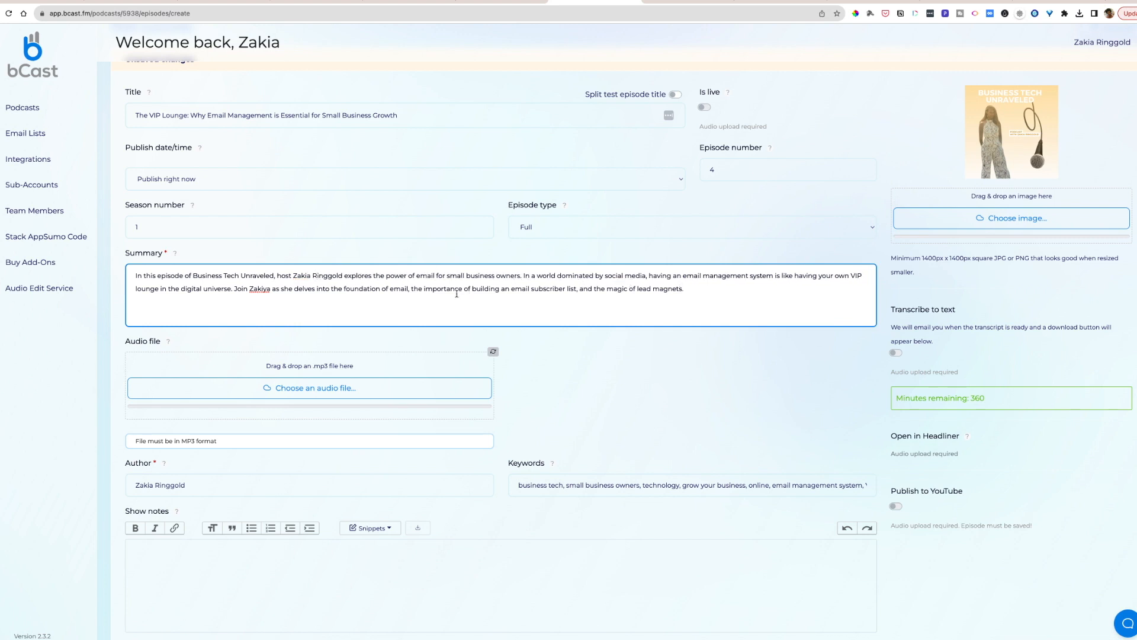
- Reword the start of the summary's last sentence to "Join us as we delve into the foundation of email"
left_click_drag(271, 288, 249, 289)
type("us")
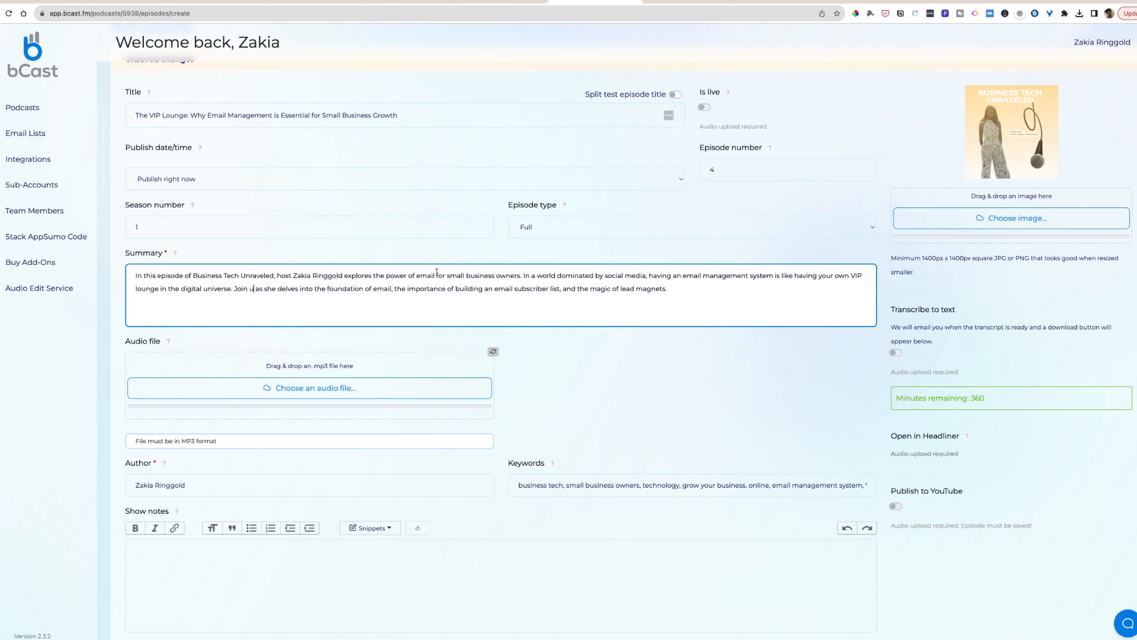
double_click(274, 290)
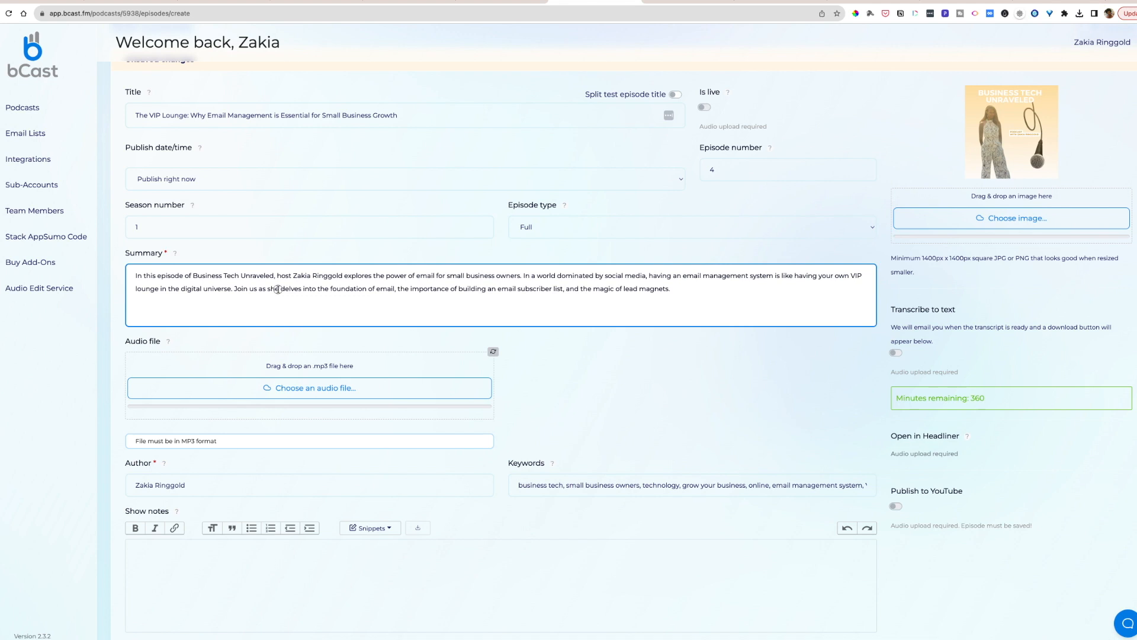
type("we")
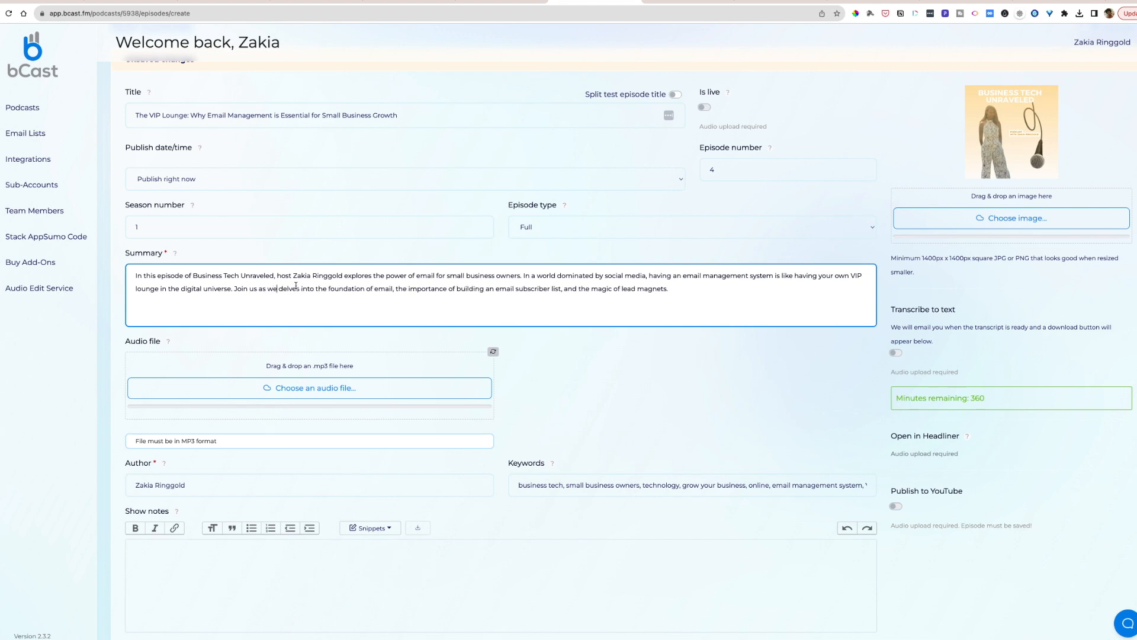
key("BackSpace")
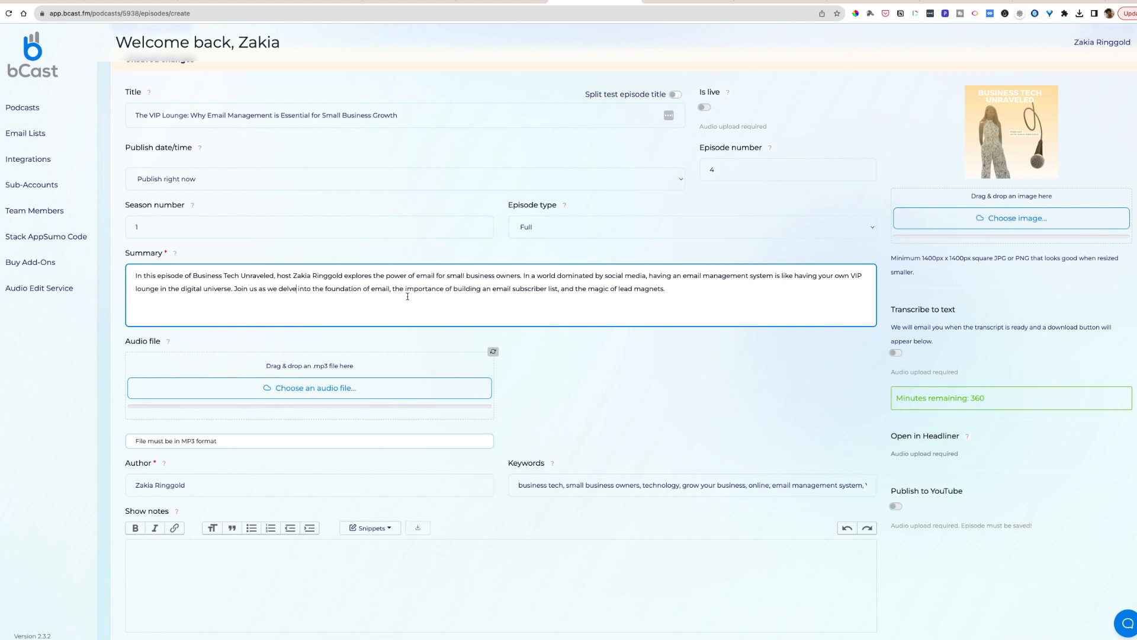
- Upload "Primer for email.mp3" from the Downloads folder as the episode's audio file
scroll(469, 293, "down", 3)
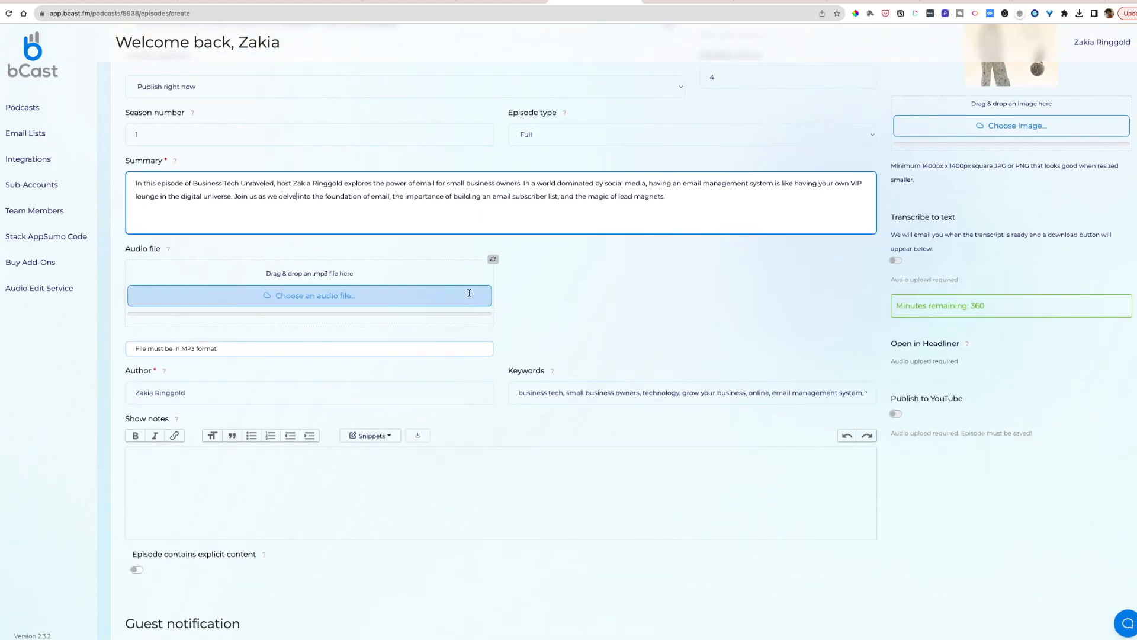
left_click(303, 296)
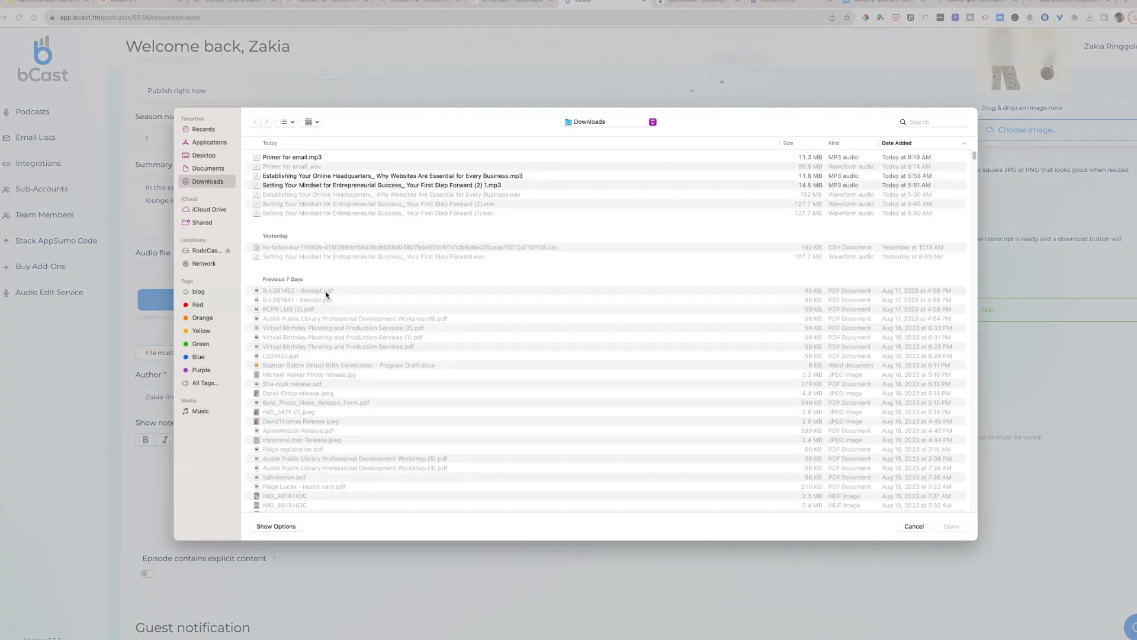
left_click(307, 158)
left_click(952, 527)
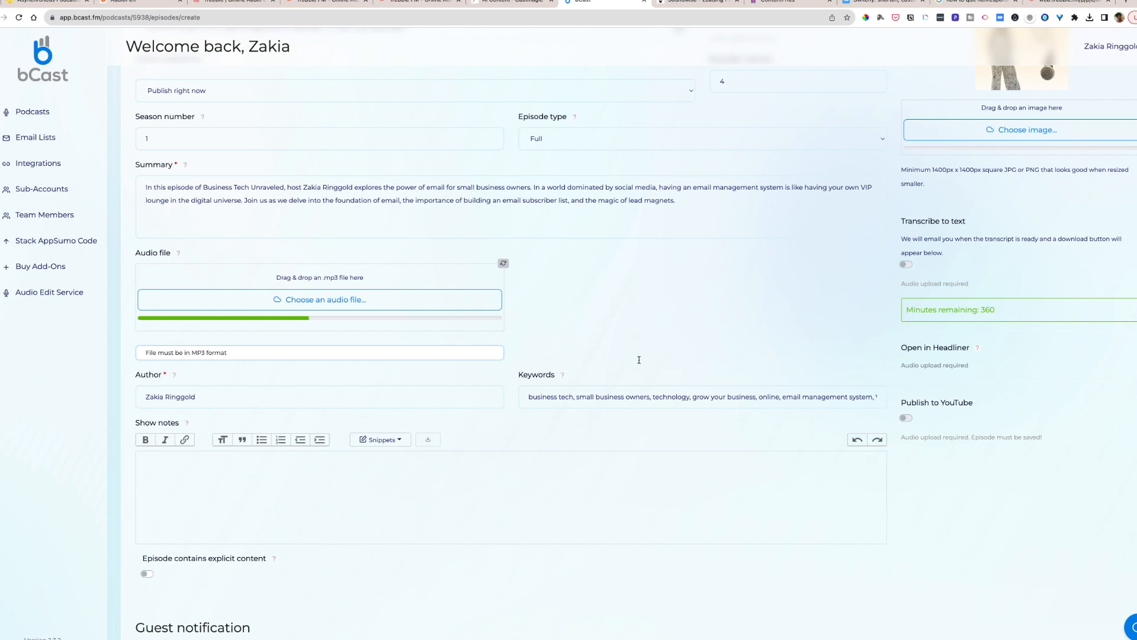
- Copy the five numbered key lessons from Castmagic's "Shownotes - Key lessons" into the bCast episode's show notes
left_click(521, 5)
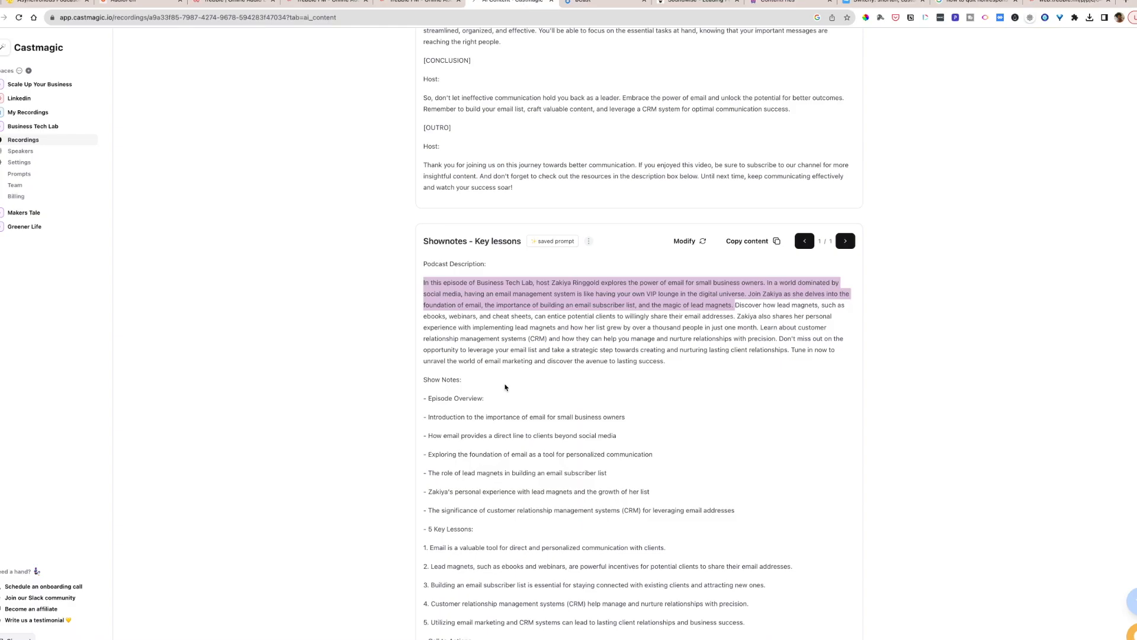
scroll(505, 387, "down", 1)
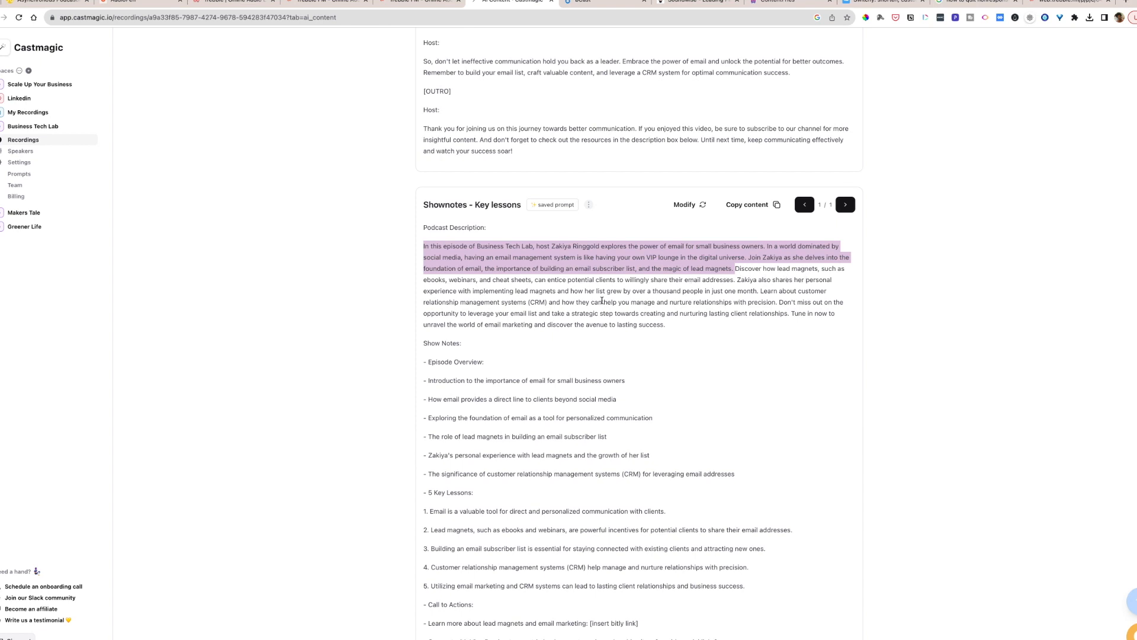
scroll(603, 301, "down", 2)
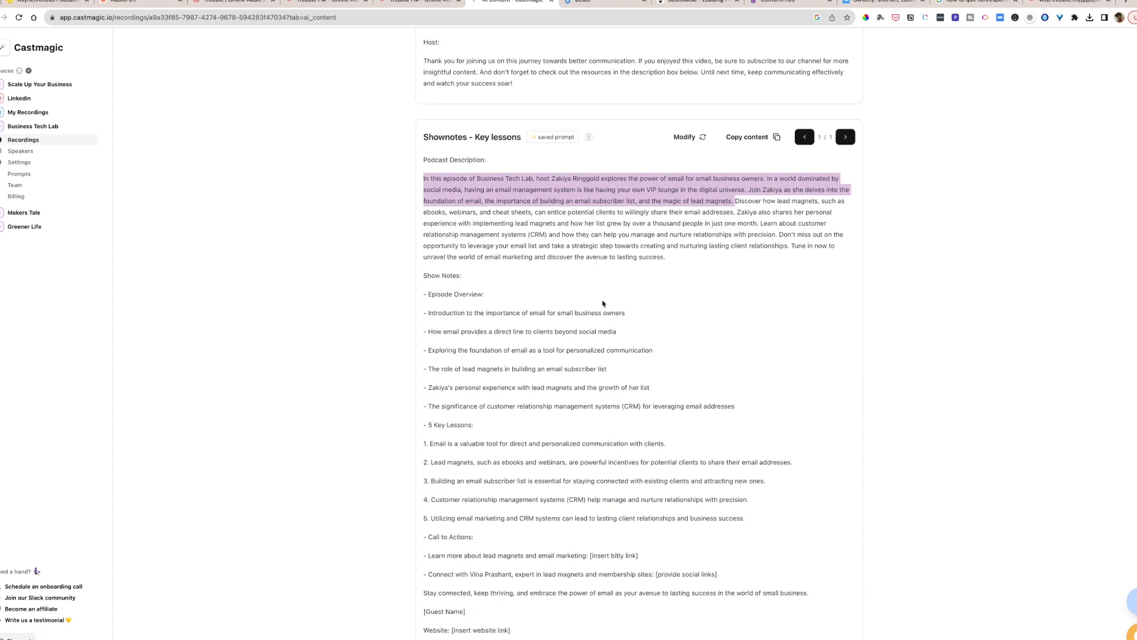
scroll(602, 303, "down", 2)
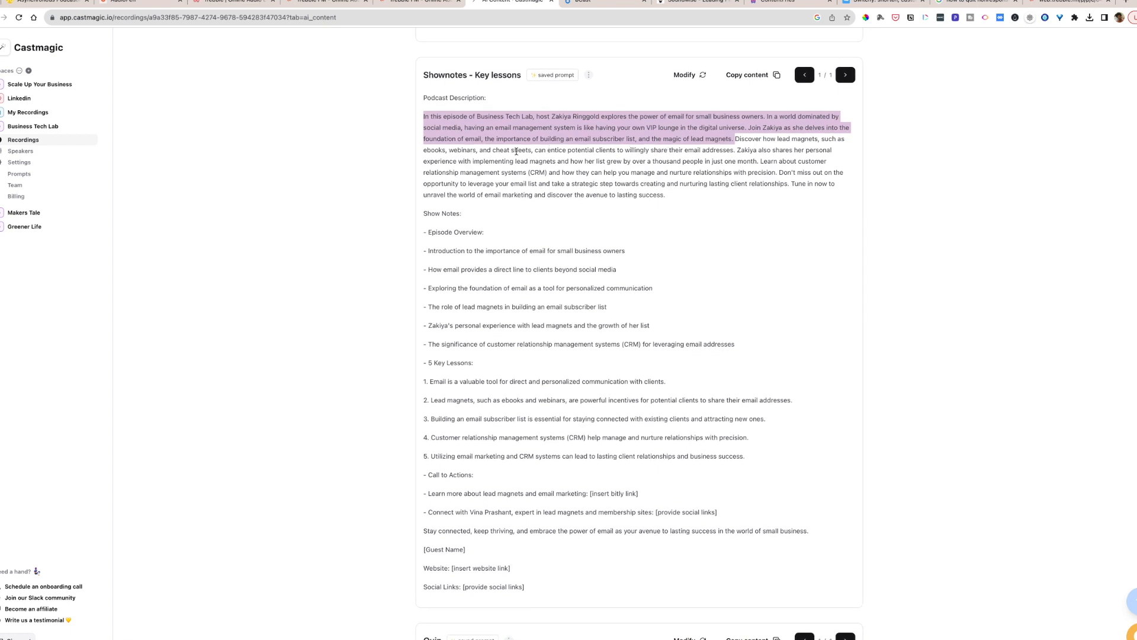
scroll(515, 150, "down", 1)
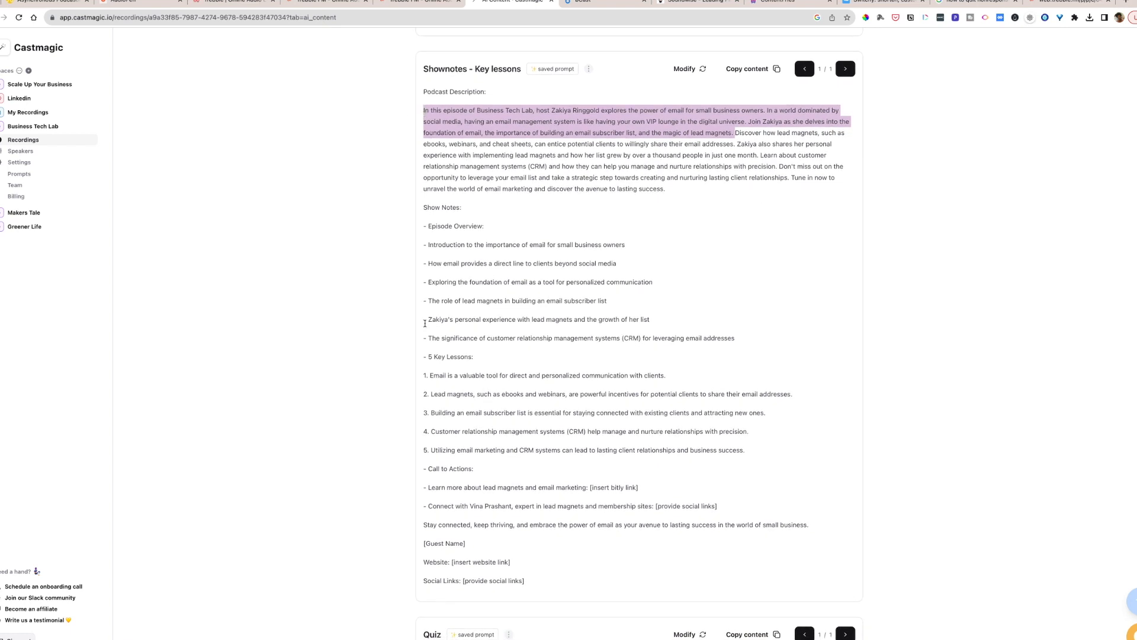
scroll(428, 359, "down", 1)
left_click_drag(427, 359, 758, 456)
key("ctrl+c")
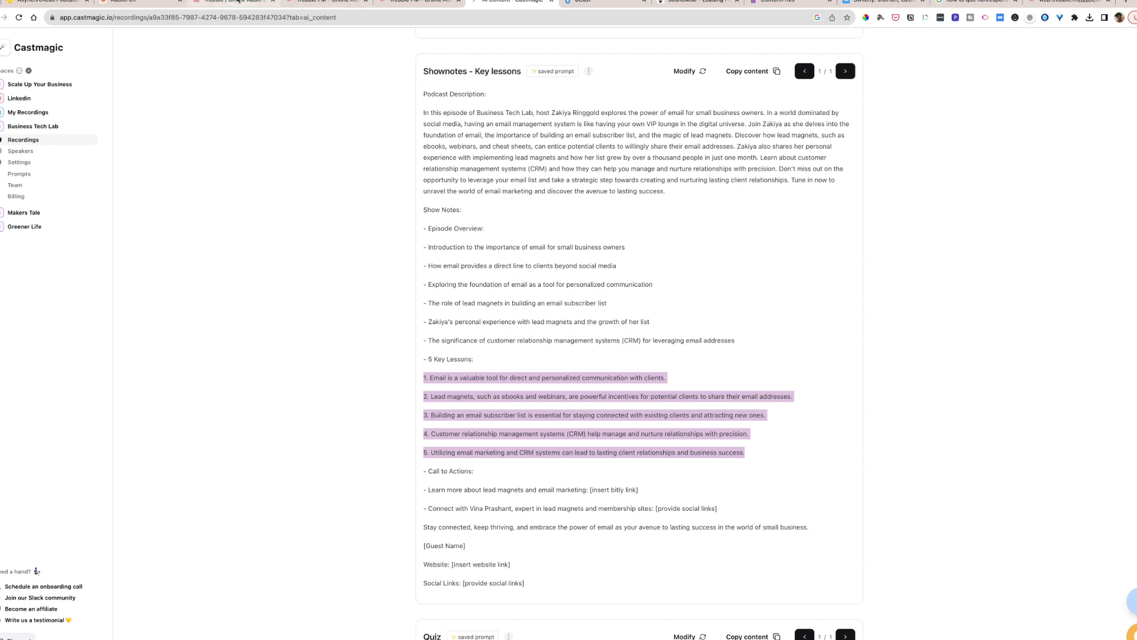
left_click(584, 3)
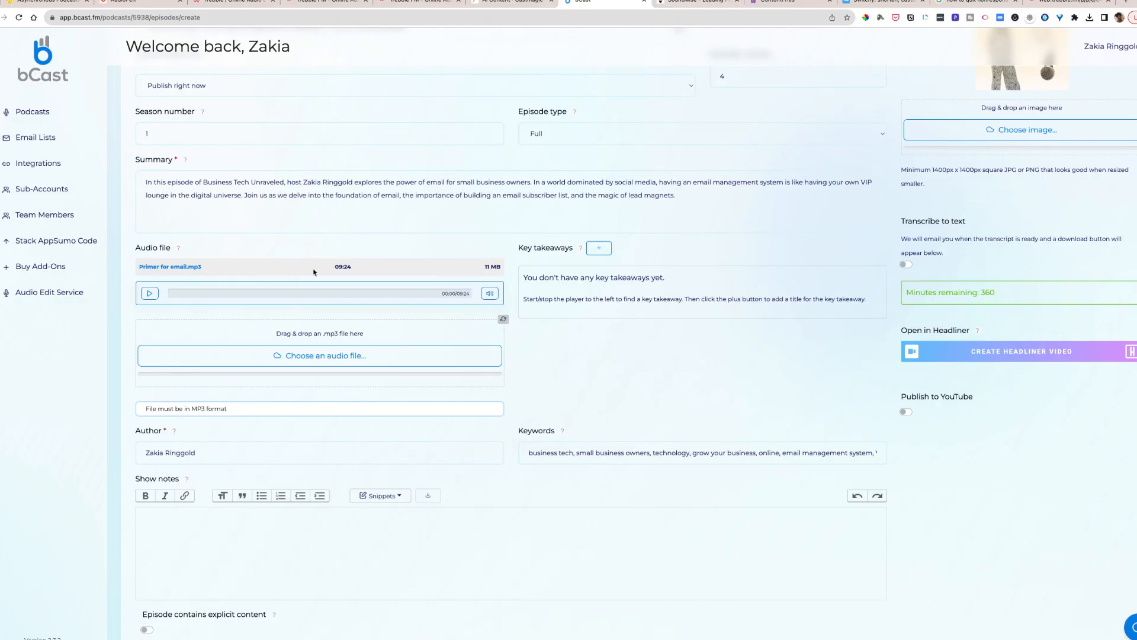
left_click(347, 526)
key("ctrl+v")
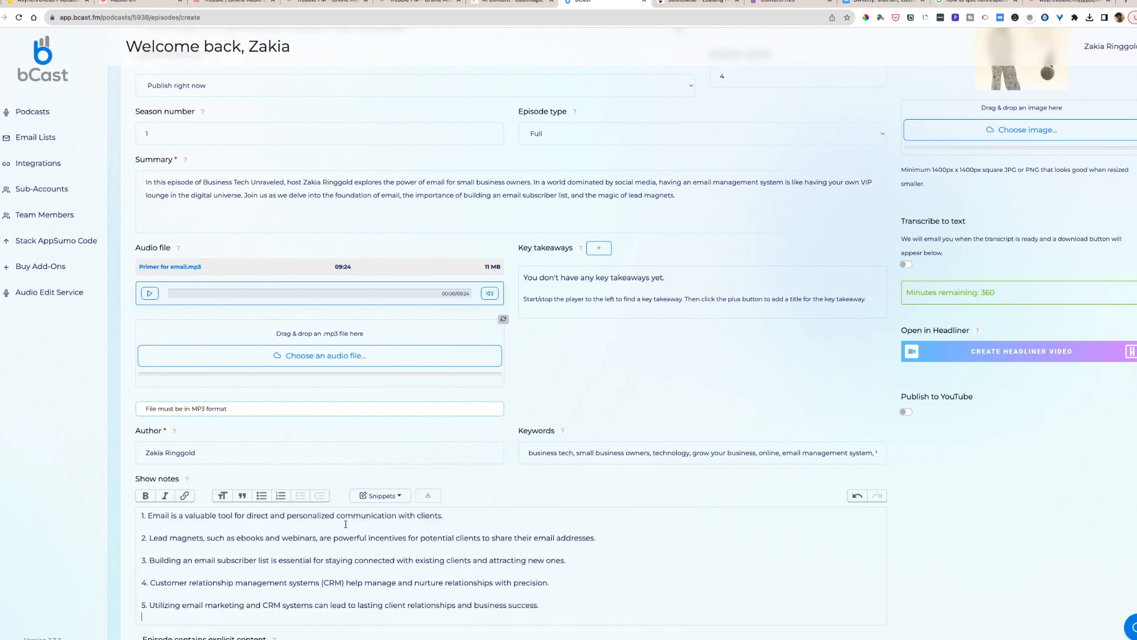
- Copy the full episode summary into a new line above the numbered lessons in the show notes
left_click(139, 515)
key("Return")
key("Up")
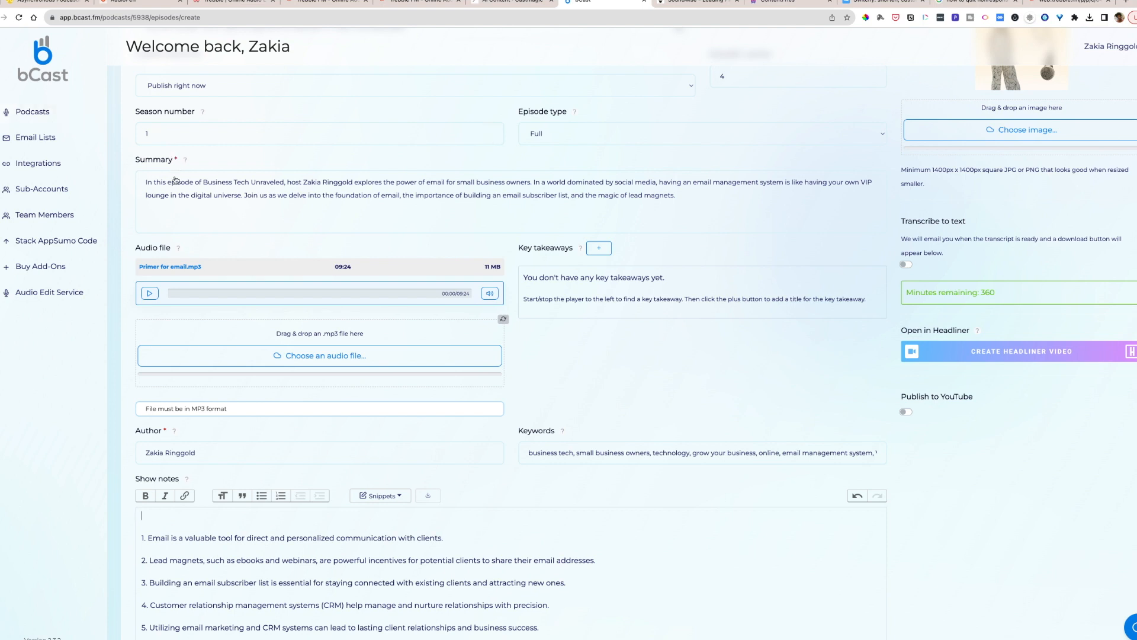
left_click(145, 182)
left_click_drag(144, 182, 363, 231)
key("ctrl+c")
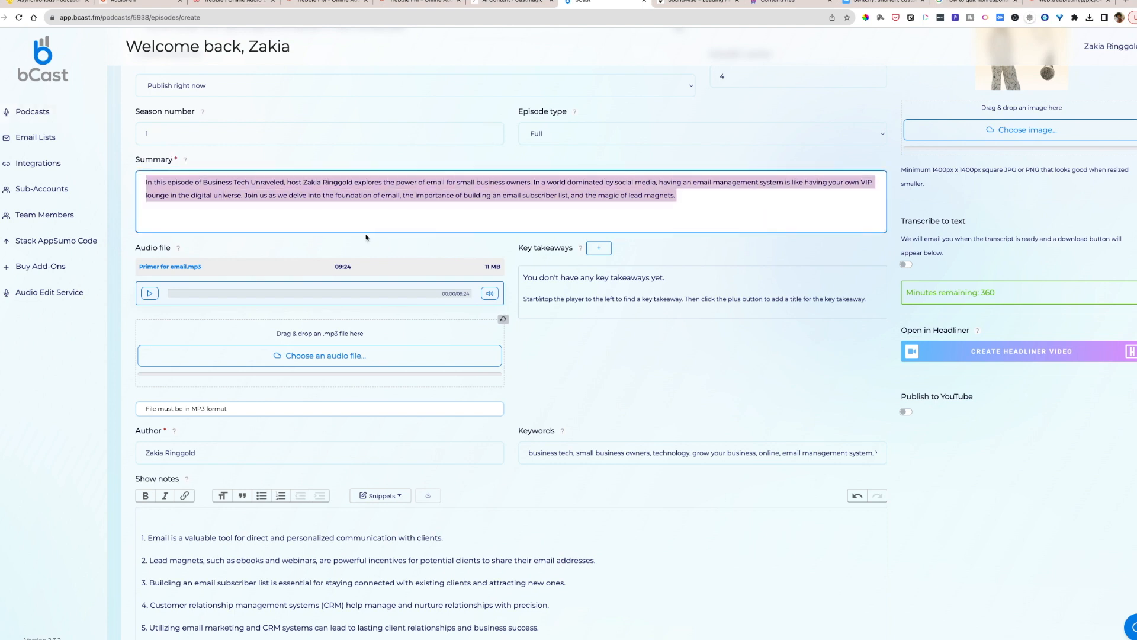
scroll(367, 238, "down", 1)
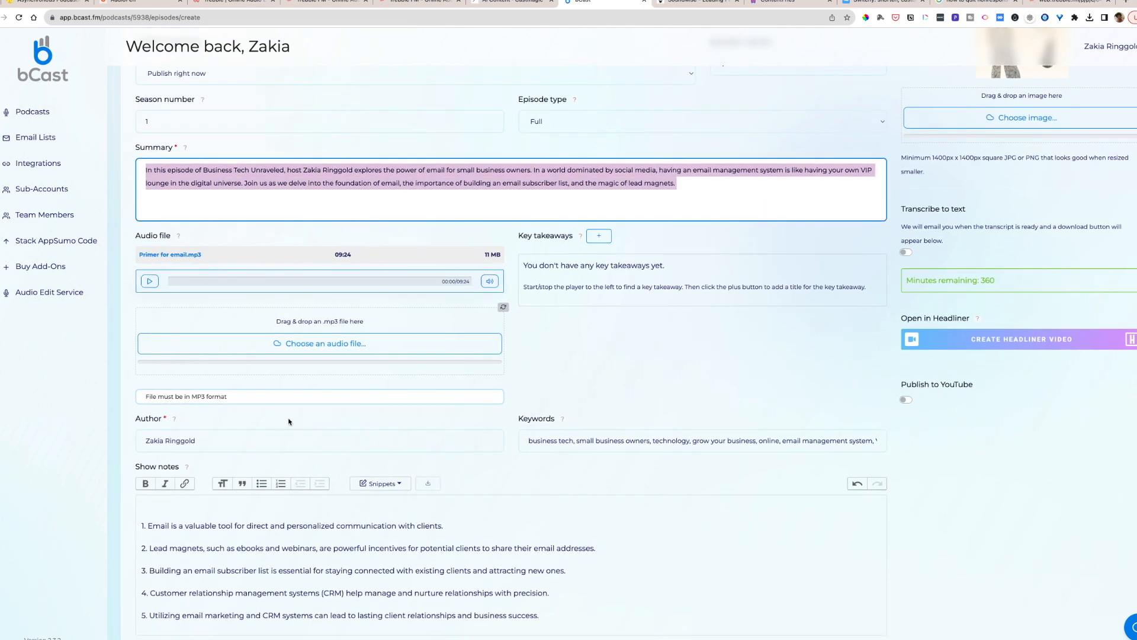
left_click(151, 504)
key("ctrl+v")
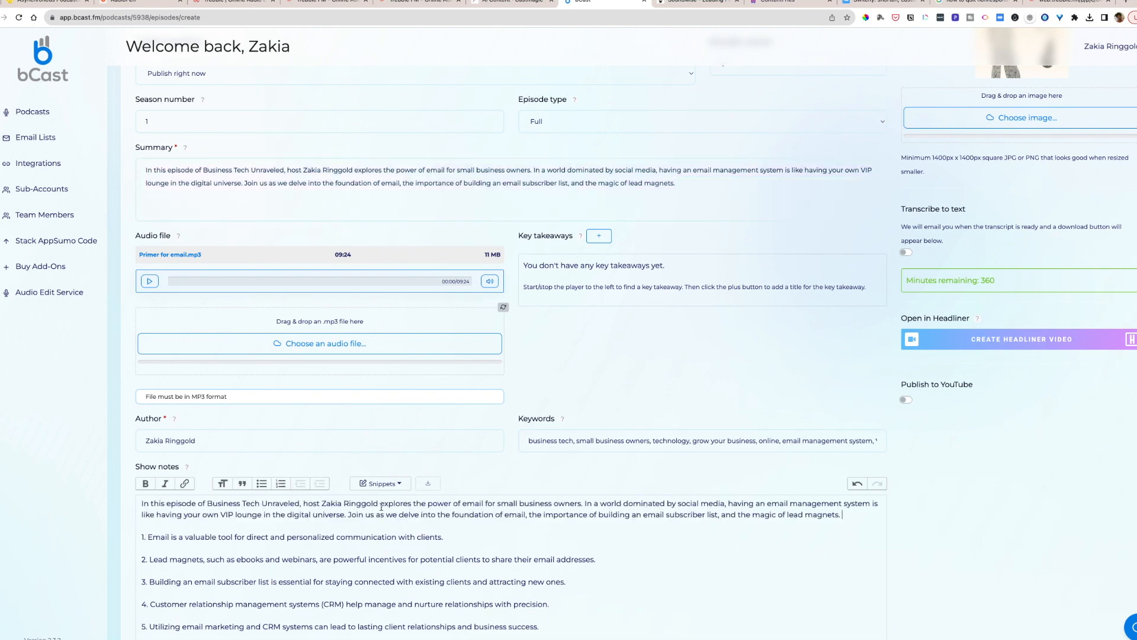
- Add a bold "Key Takeaways" heading between the summary paragraph and the numbered lessons in the show notes
scroll(383, 516, "down", 1)
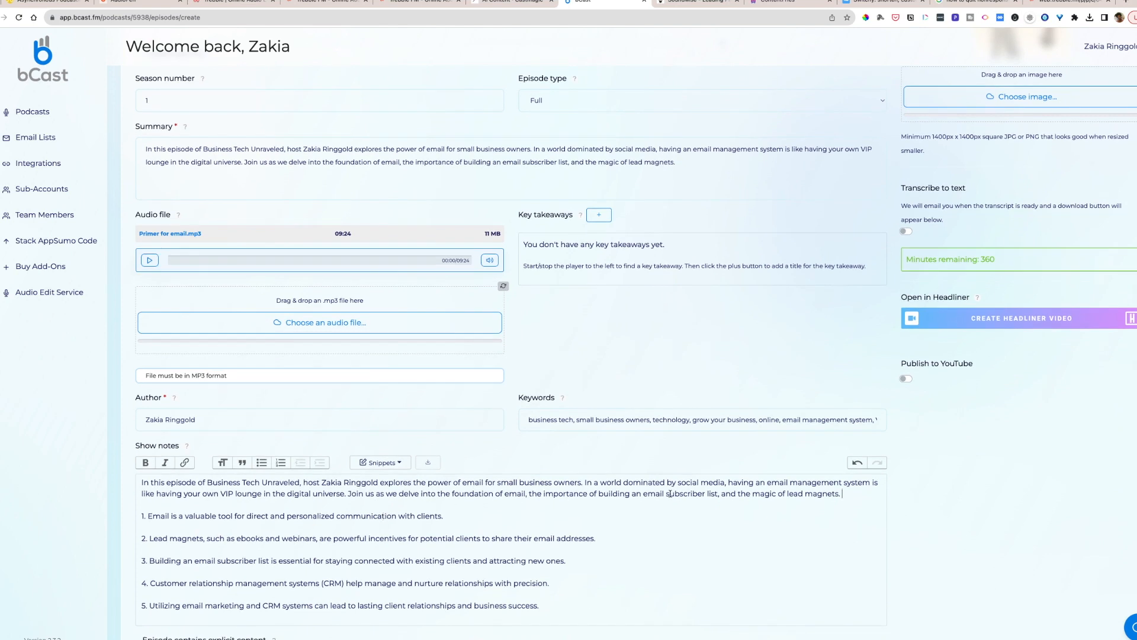
key("Return")
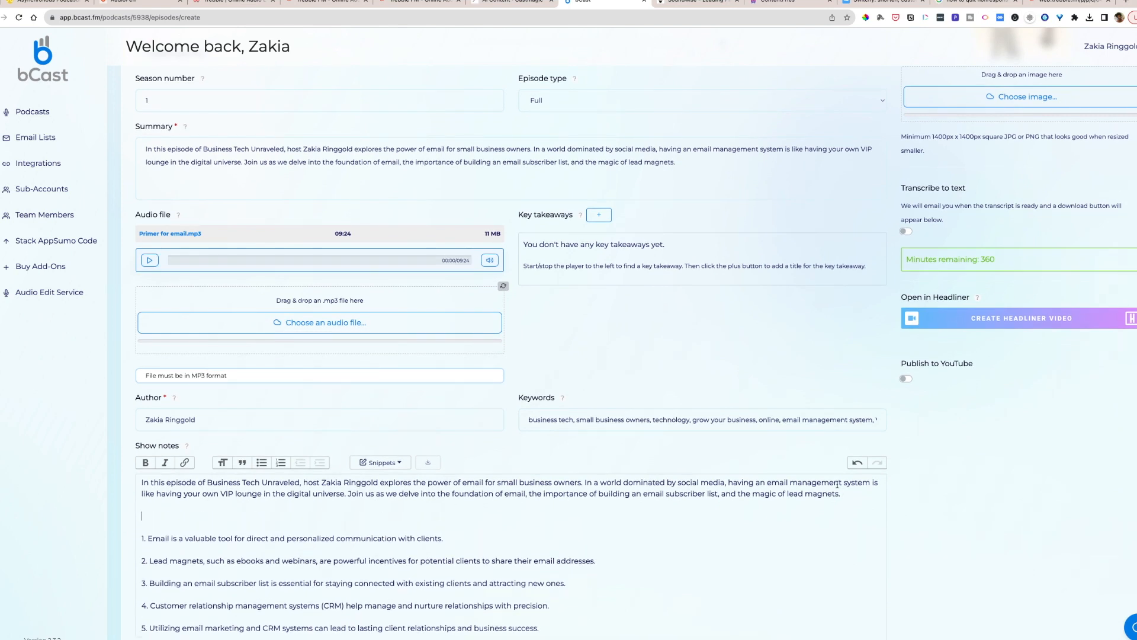
type("Key Takeawayas")
key("BackSpace")
key("BackSpace")
type("s")
left_click_drag(204, 518, 118, 515)
key("super+b")
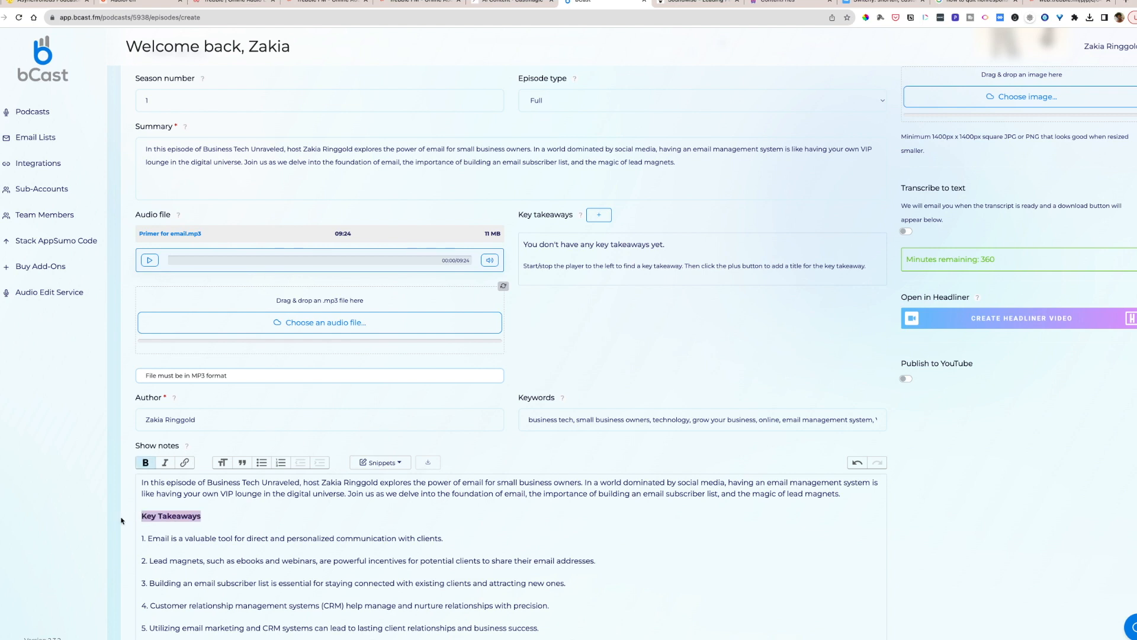
- Insert the line "See an example lead magnet here:" between the summary paragraph and the "Key Takeaways" heading
scroll(557, 531, "down", 5)
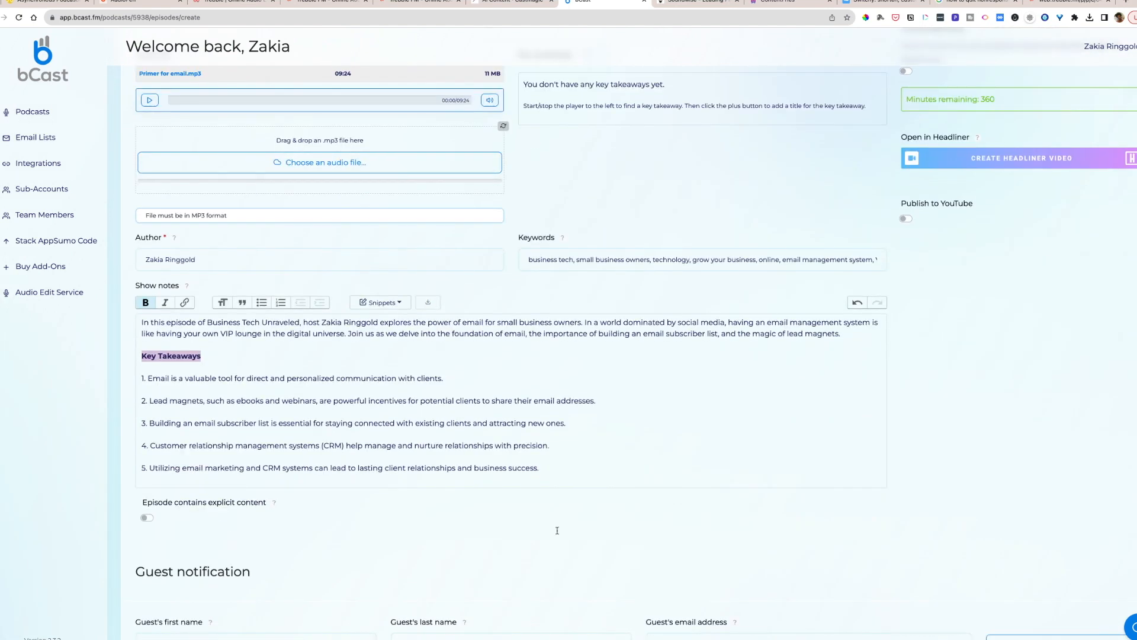
left_click(846, 336)
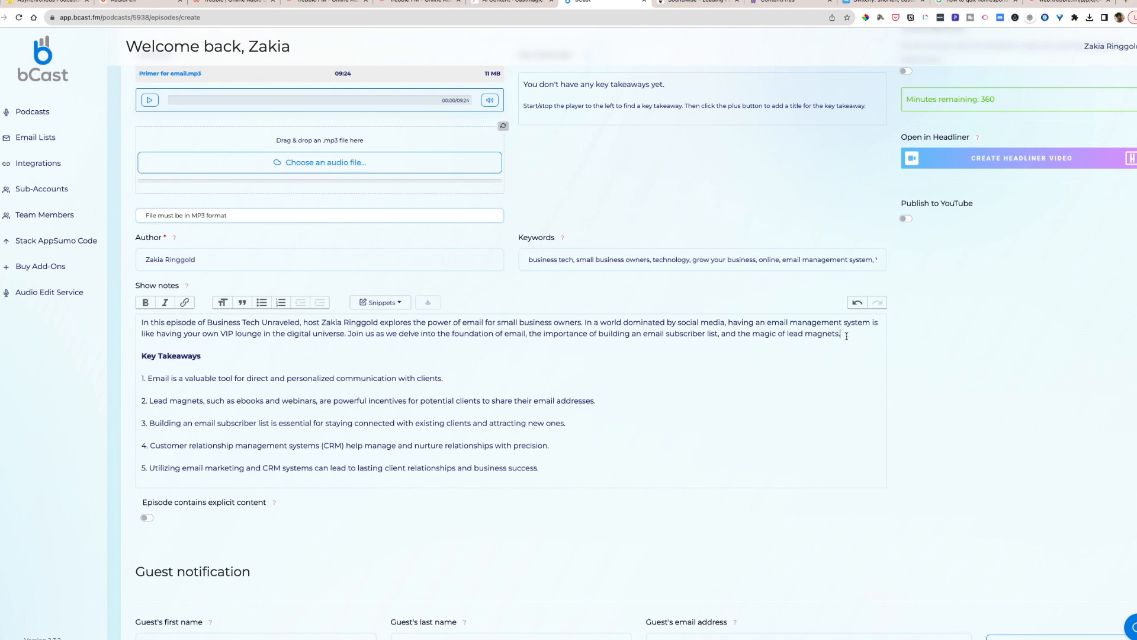
key("Return")
type("See an exam")
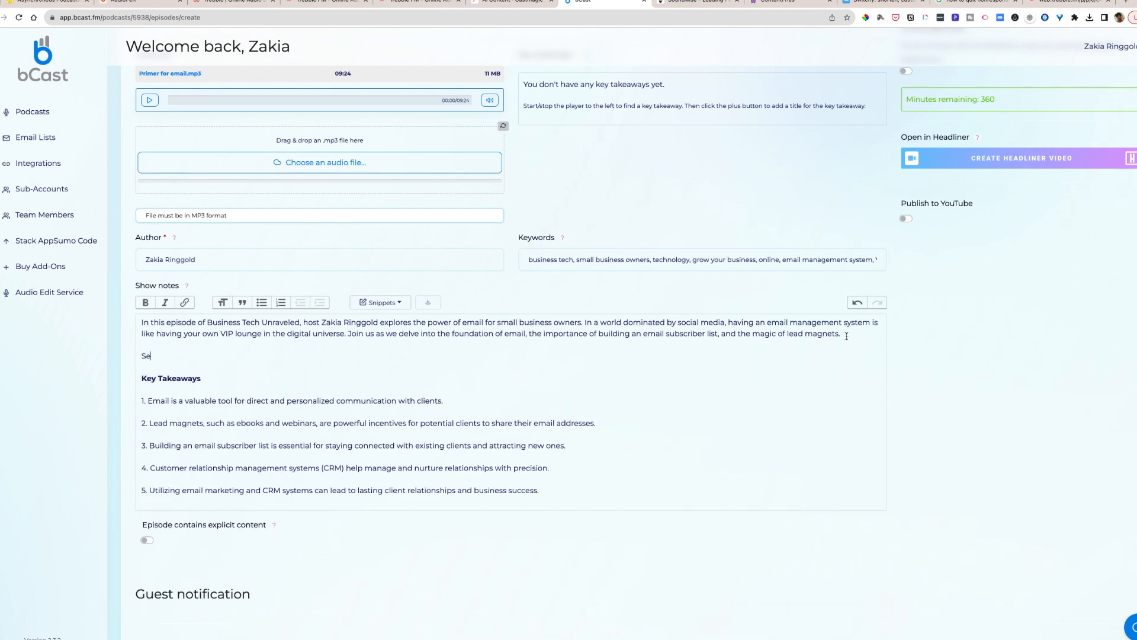
type("ple lead magnet here:")
- Copy the "Cast Your Vote" short link dated Aug 13, 2023 from Switchy and paste it after "See an example lead magnet here:" in bCast
left_click(888, 3)
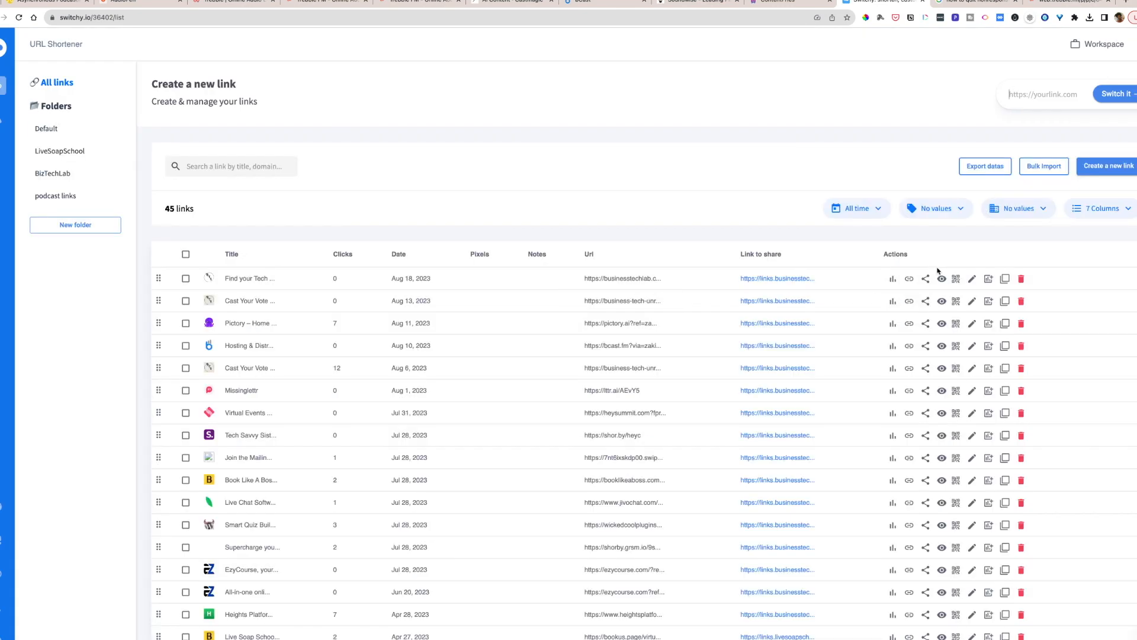
left_click(909, 302)
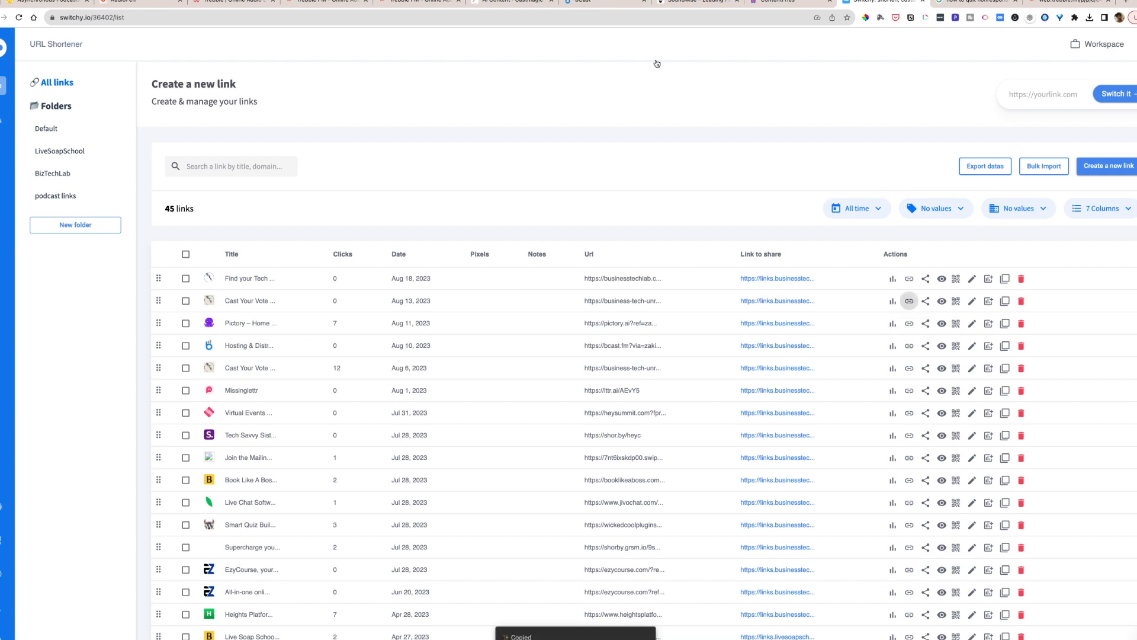
left_click(510, 3)
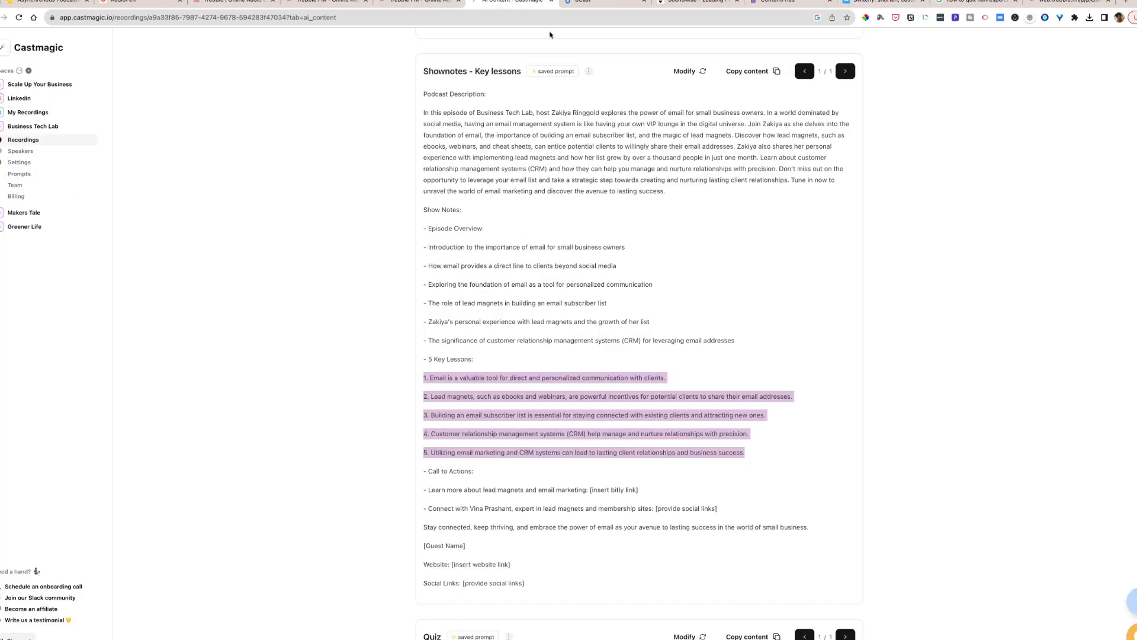
left_click(586, 6)
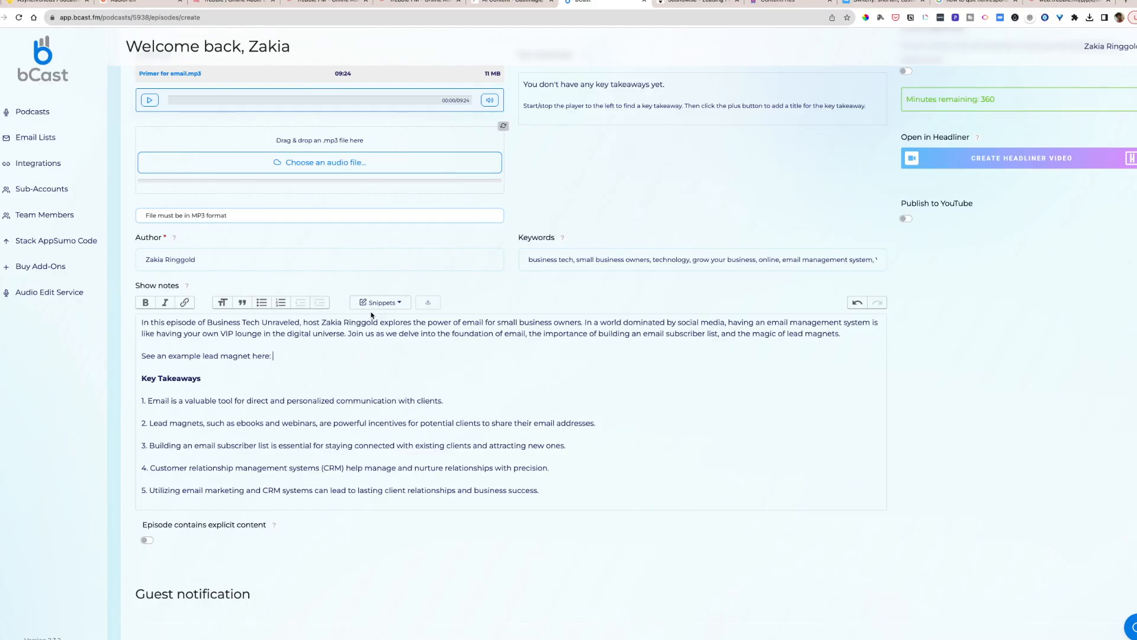
key("super+v")
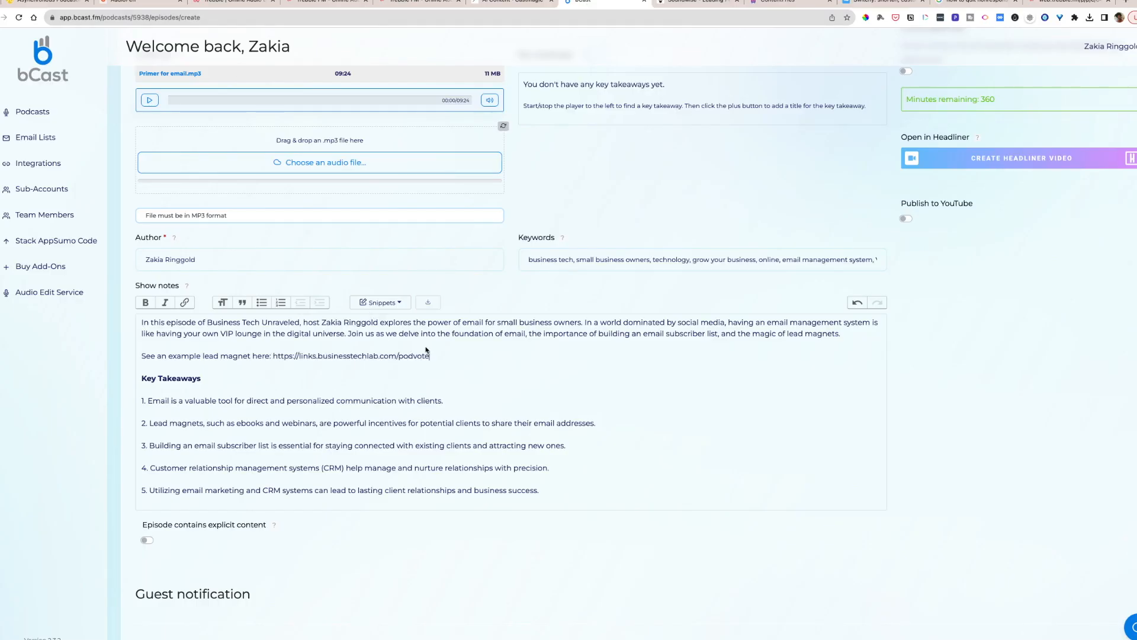
- Schedule the episode's publish date for August 29, 2023 at 8:00 AM
scroll(376, 353, "up", 5)
scroll(457, 393, "down", 1)
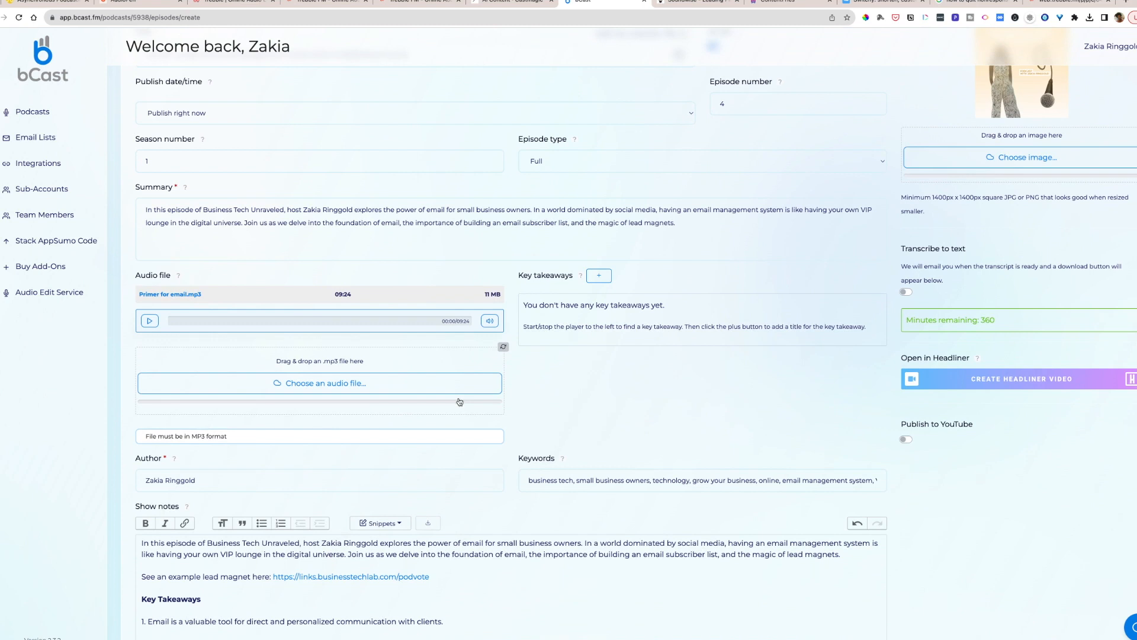
scroll(376, 189, "up", 2)
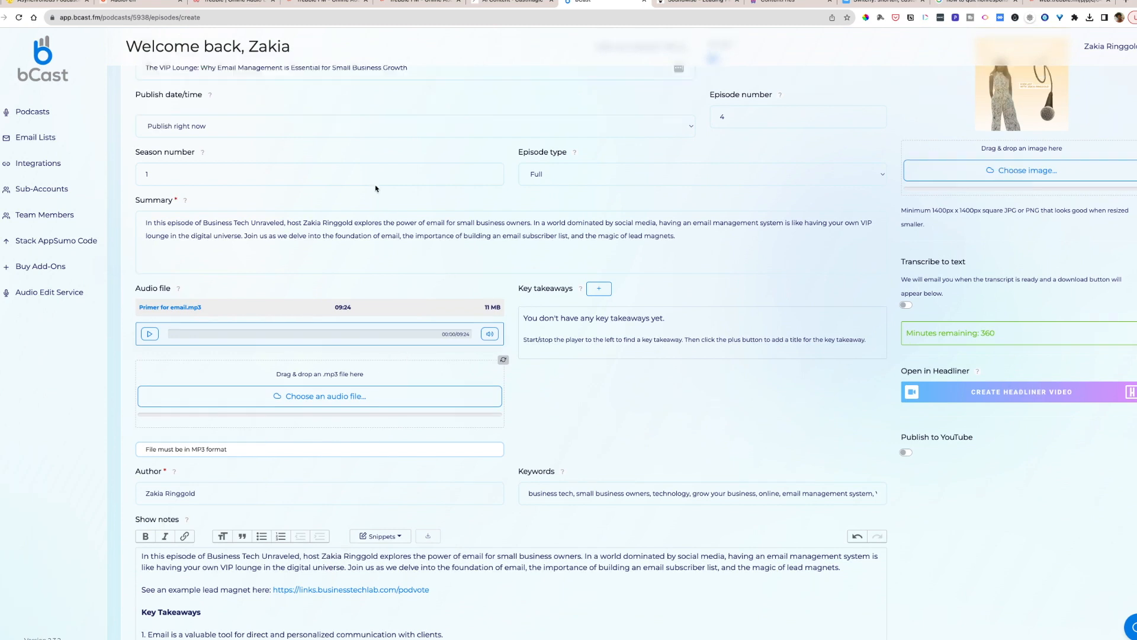
left_click(378, 177)
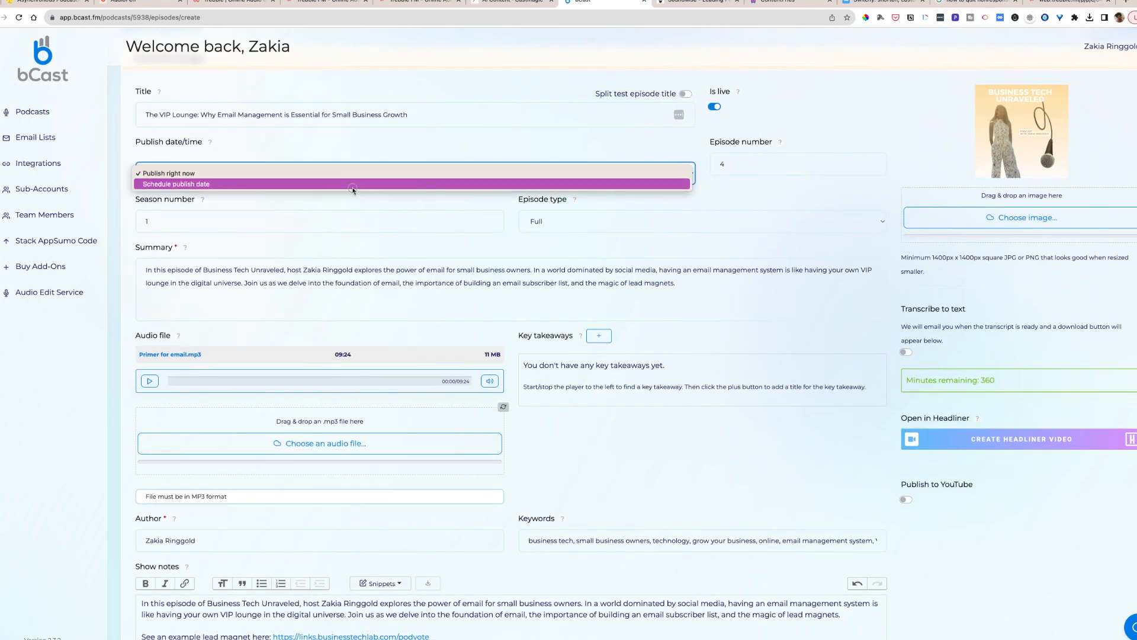
left_click(354, 187)
left_click(314, 218)
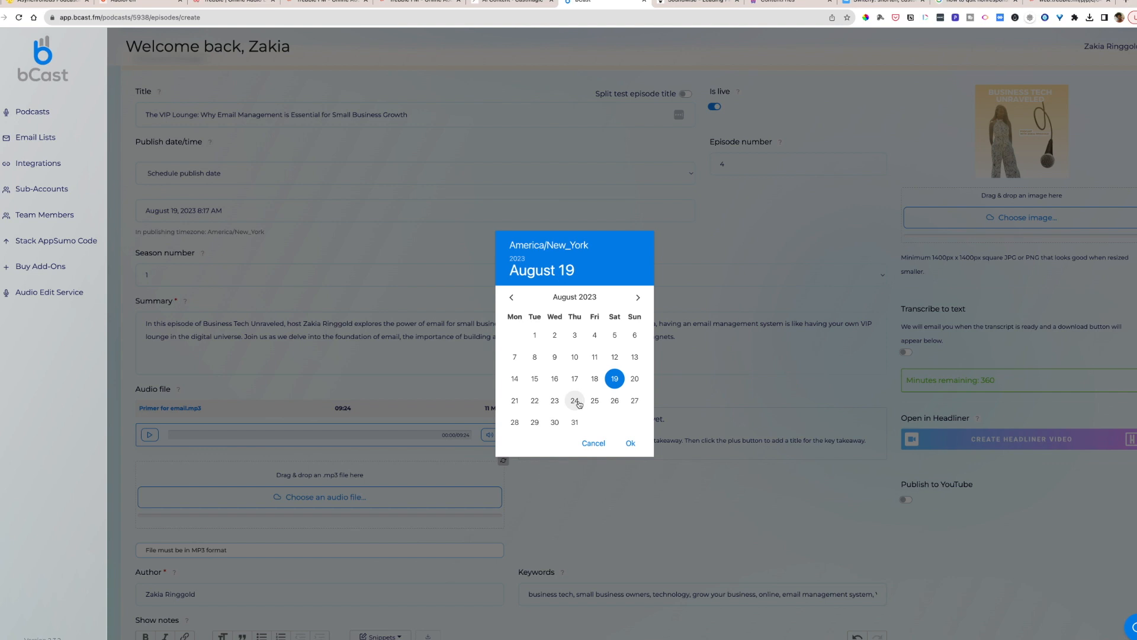
left_click(534, 421)
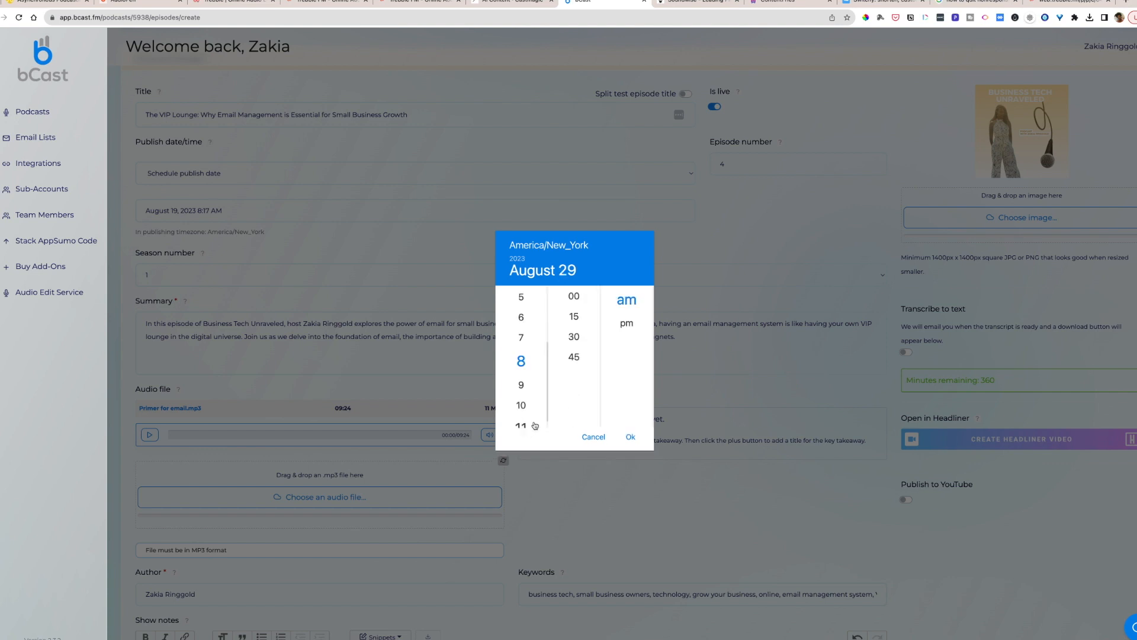
left_click(581, 301)
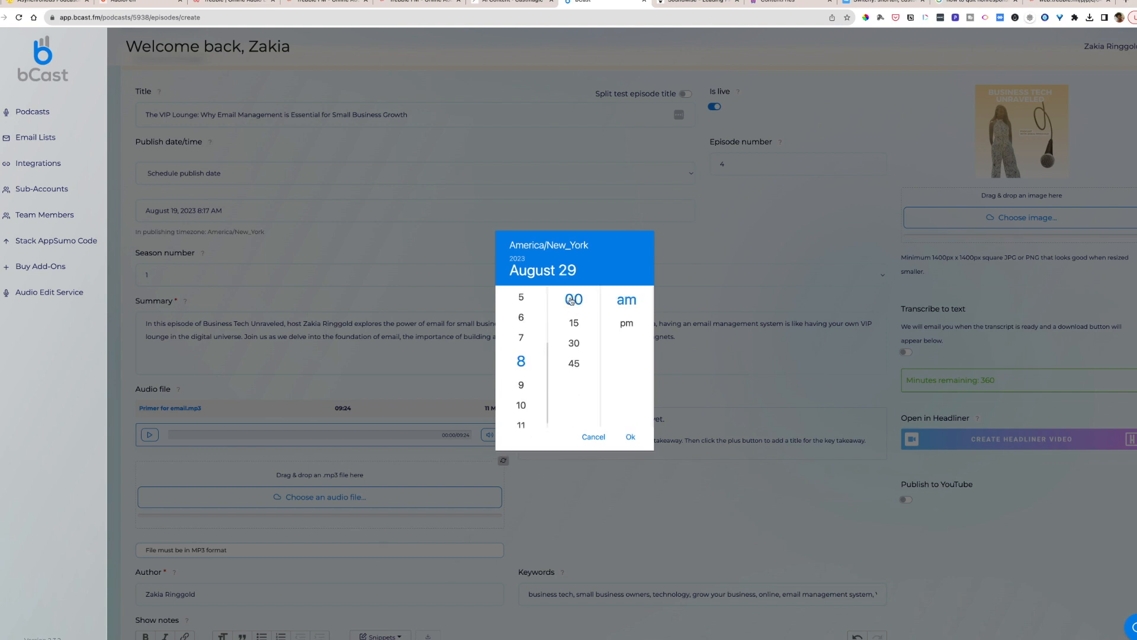
left_click(629, 438)
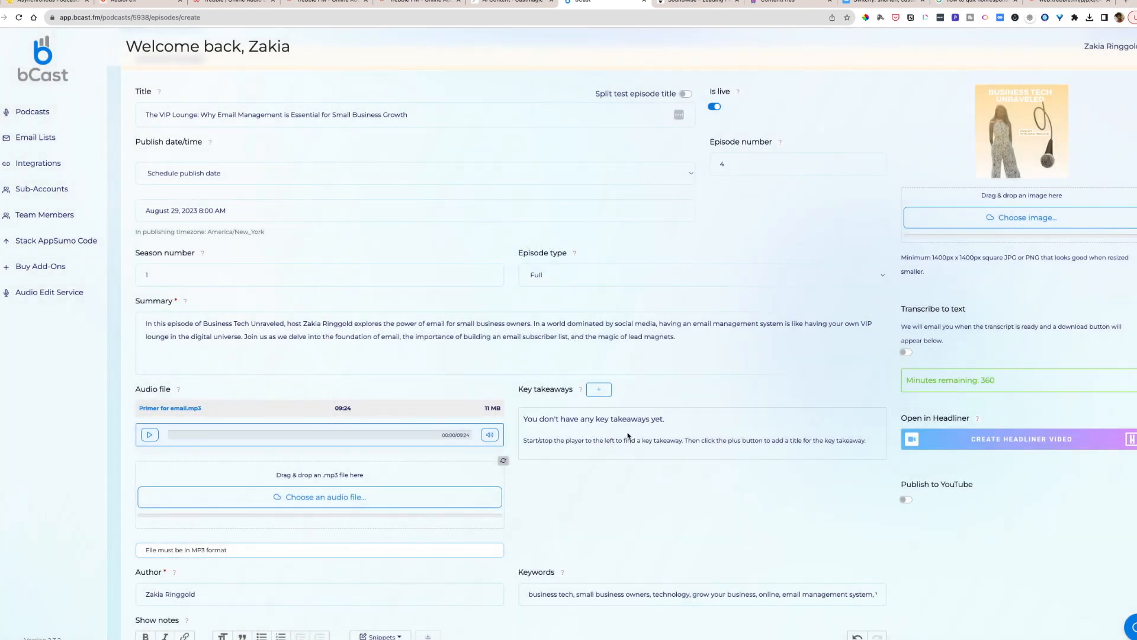
- Save the episode and look over the podcast's episode list
scroll(628, 436, "down", 5)
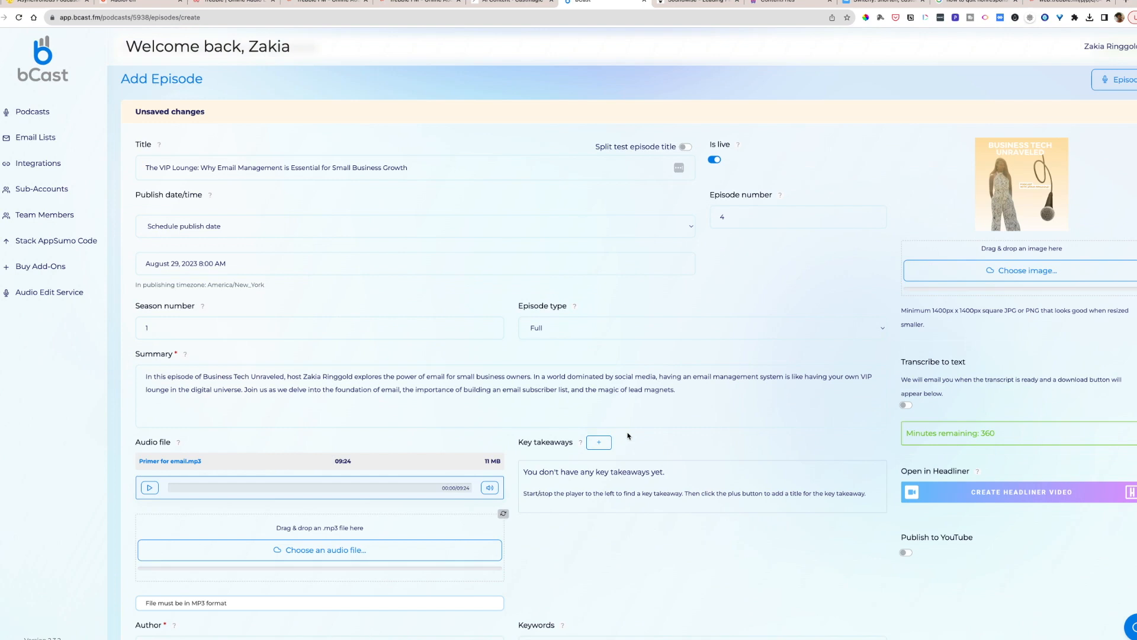
scroll(628, 437, "down", 5)
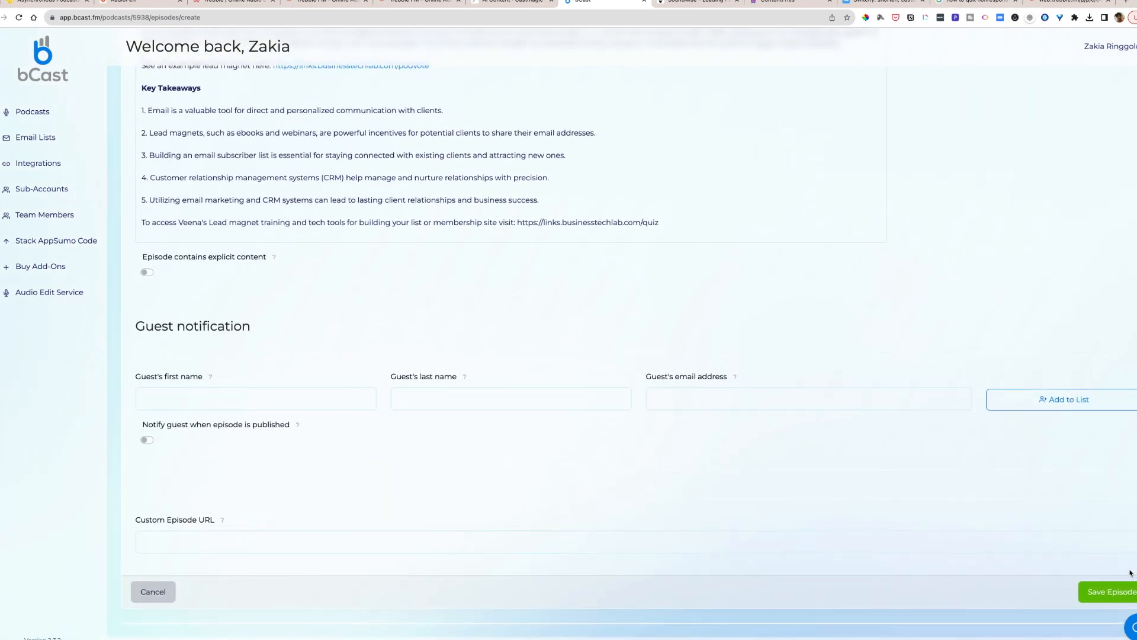
left_click(1123, 600)
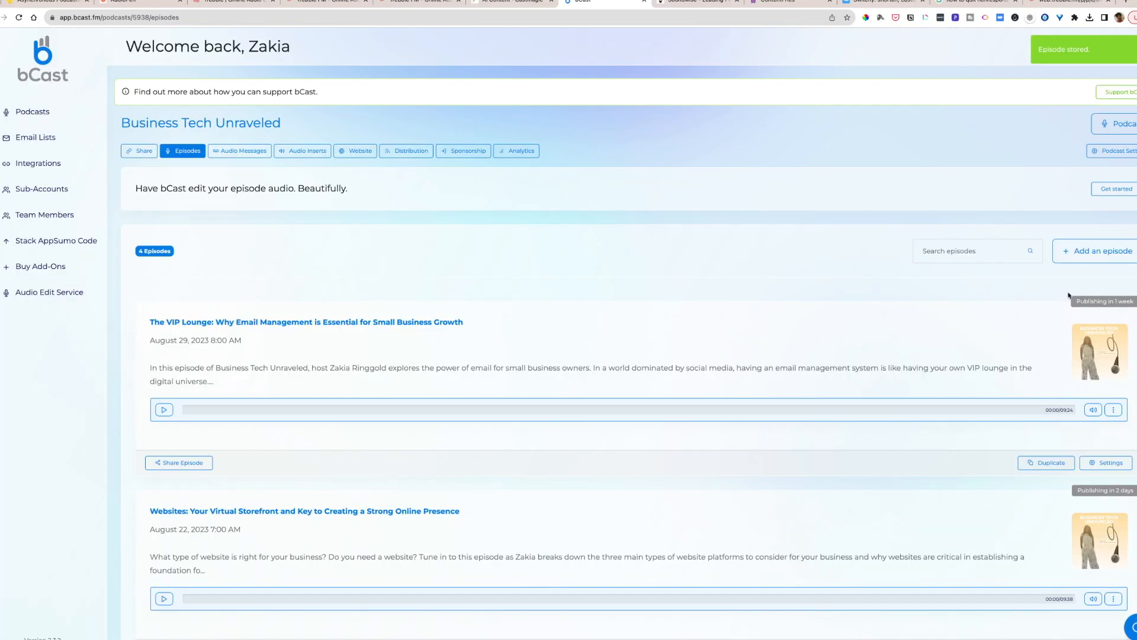
scroll(1026, 366, "down", 4)
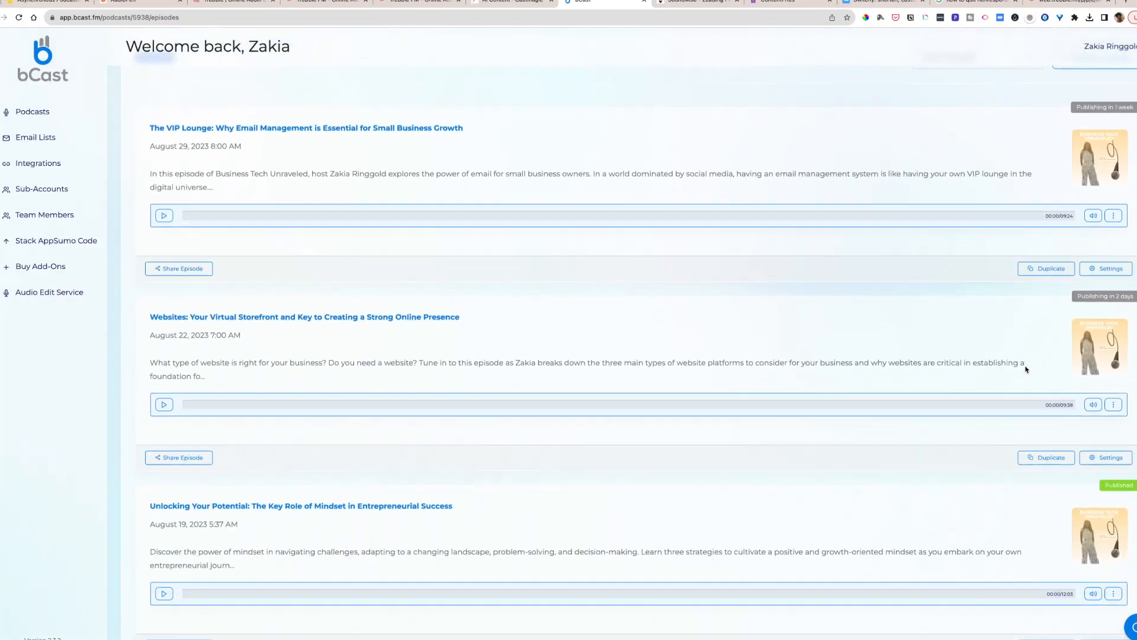
scroll(1025, 369, "up", 4)
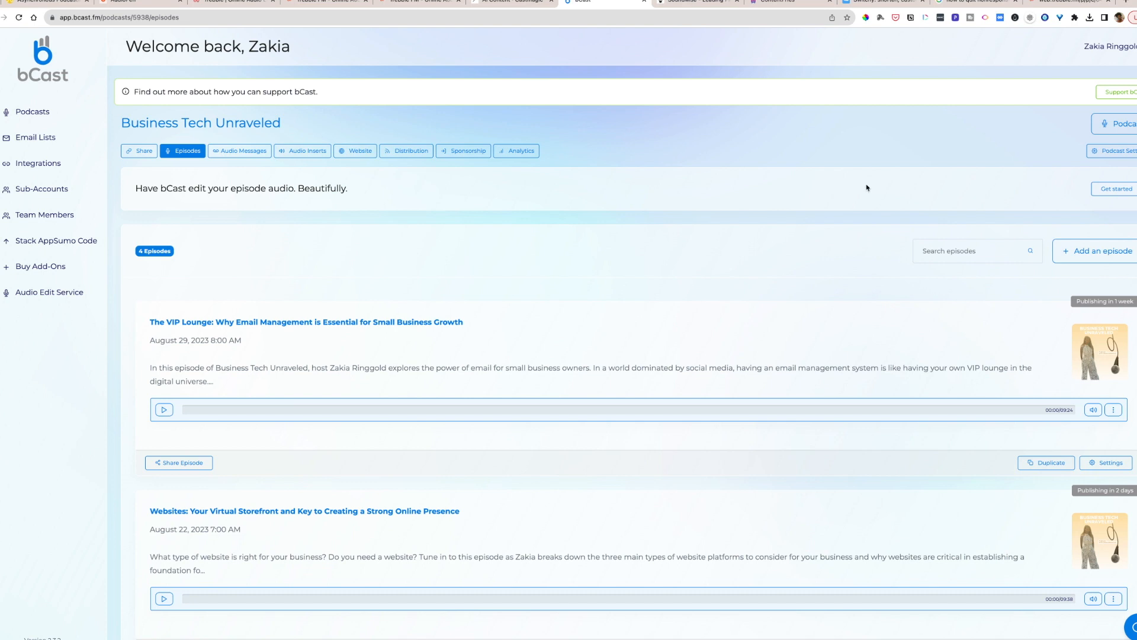
- Switch to AudioPen and read through the "Unlocking Email Marketing Potential" note
left_click(135, 4)
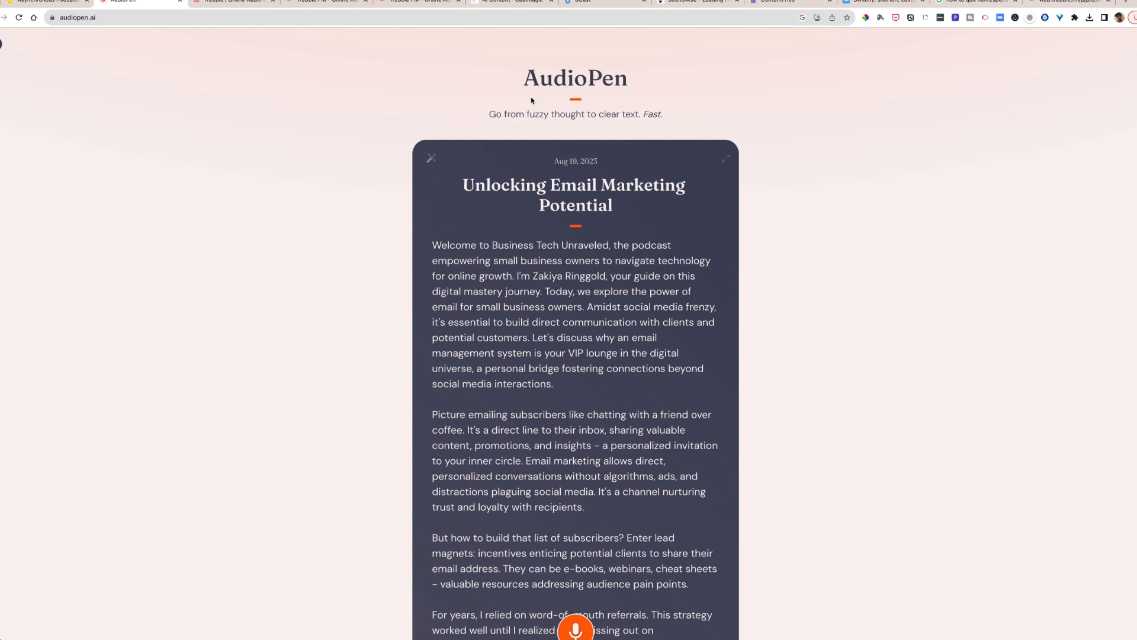
scroll(466, 215, "down", 1)
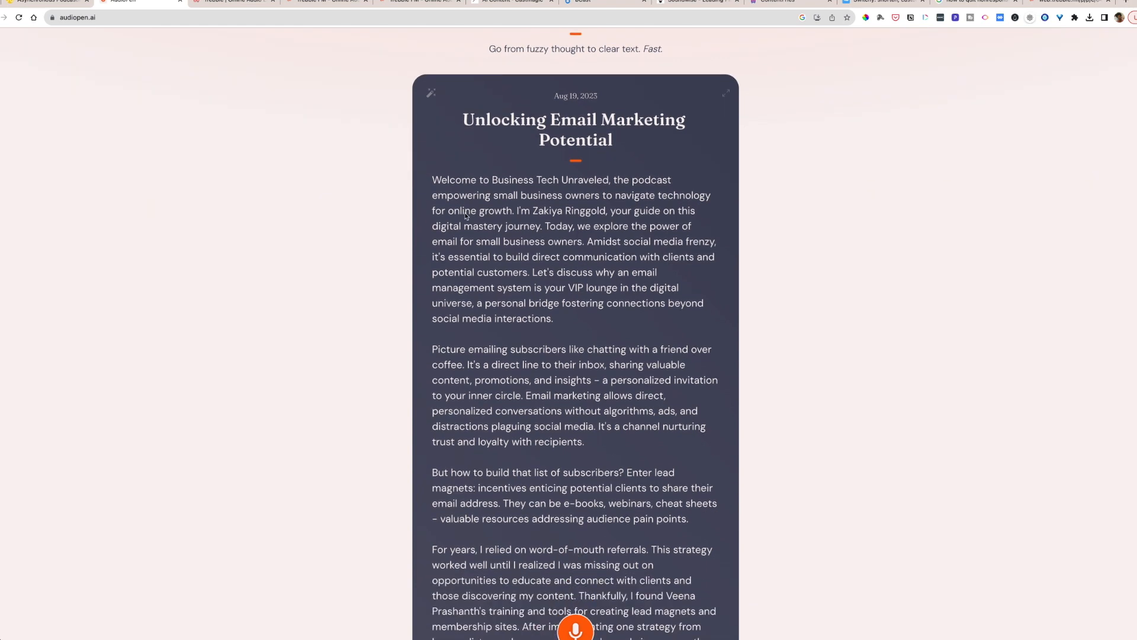
scroll(466, 216, "down", 2)
scroll(466, 212, "down", 2)
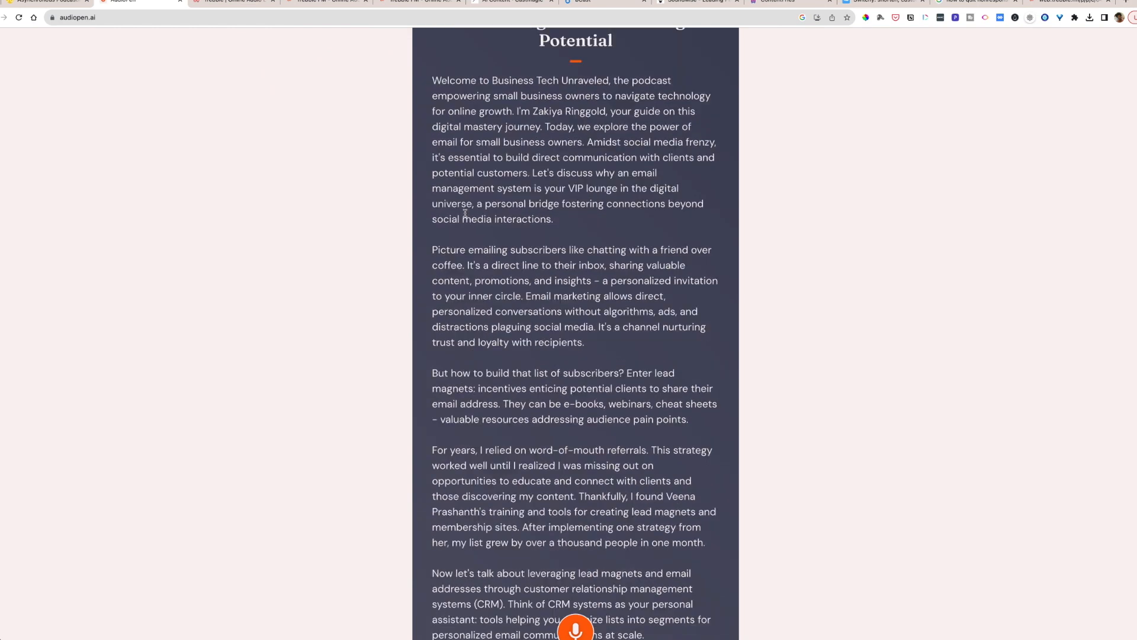
scroll(465, 213, "down", 5)
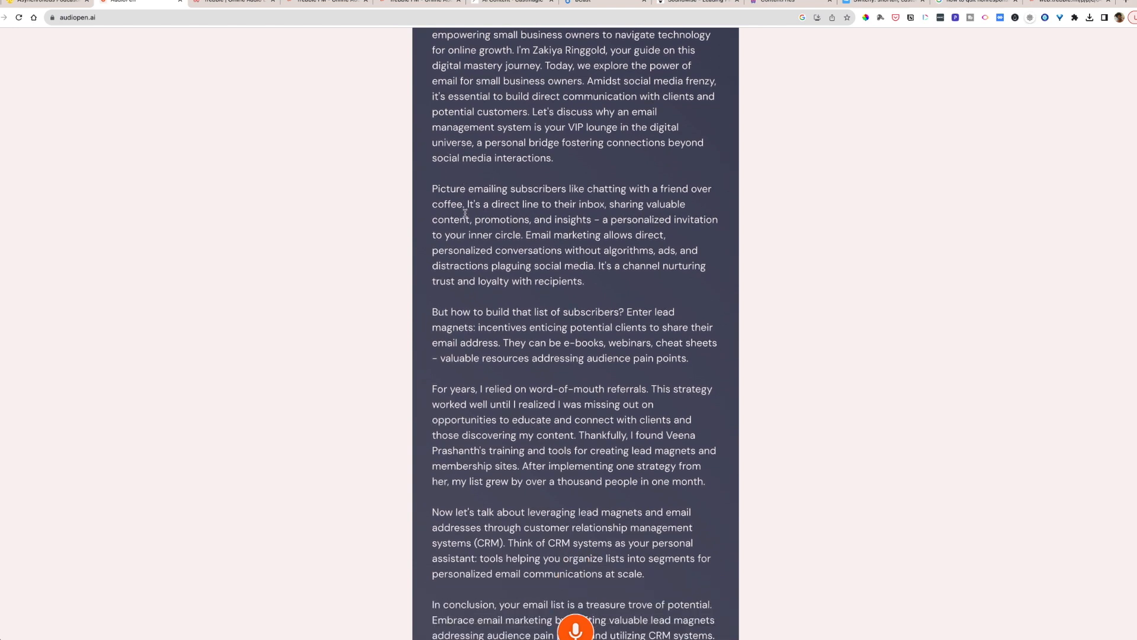
scroll(465, 213, "up", 3)
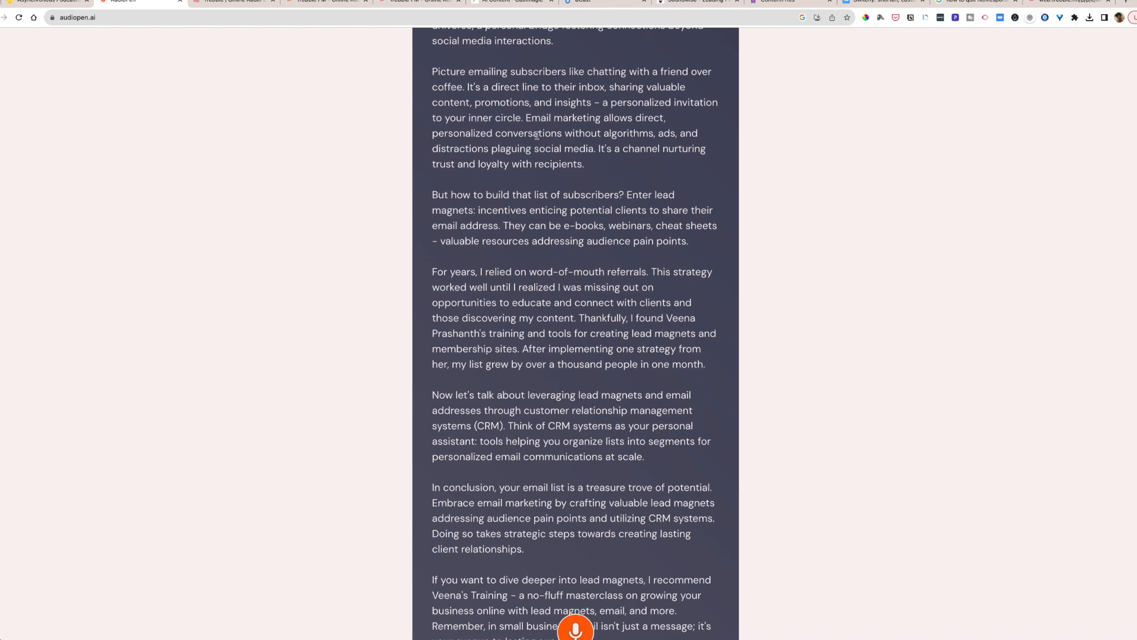
- Switch to the Trebble website, go to its web app and open the home page
left_click(220, 3)
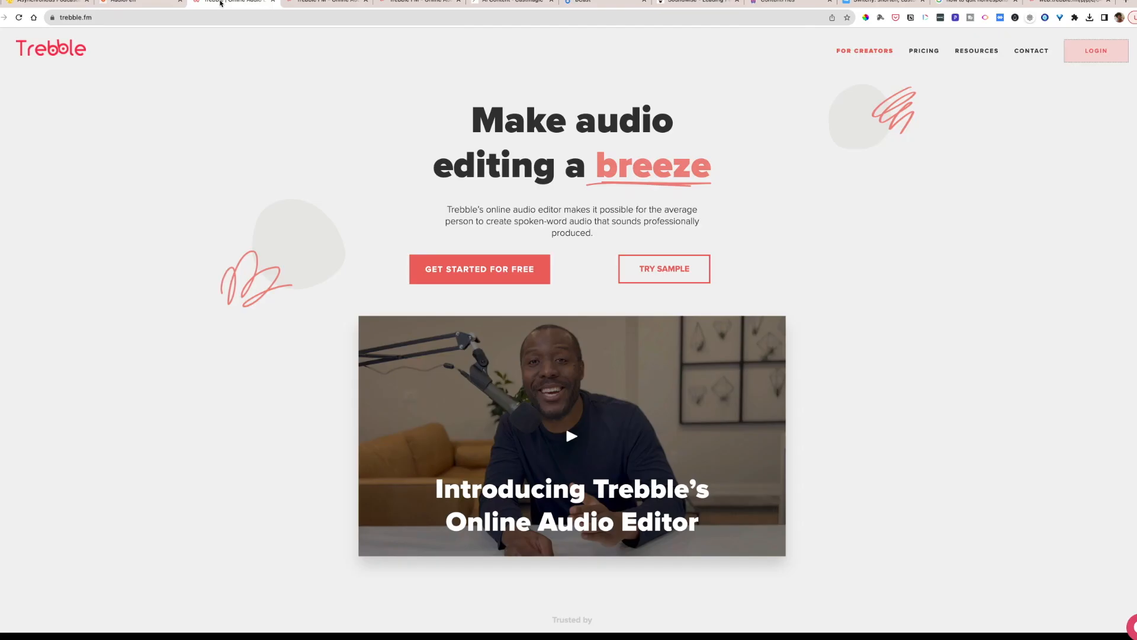
left_click(331, 3)
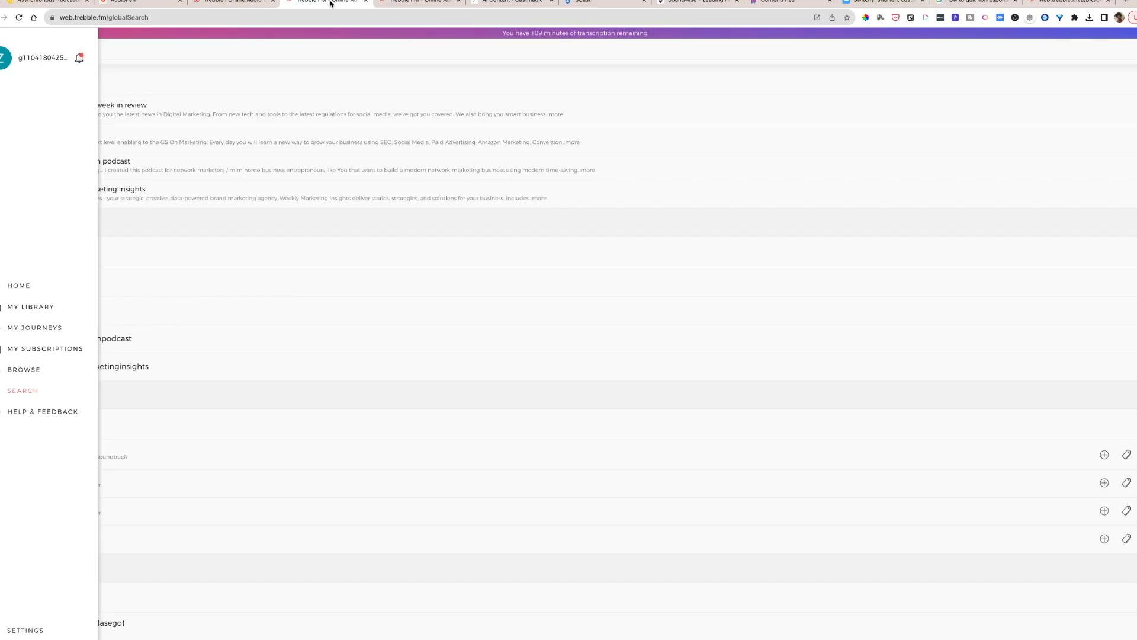
left_click(19, 286)
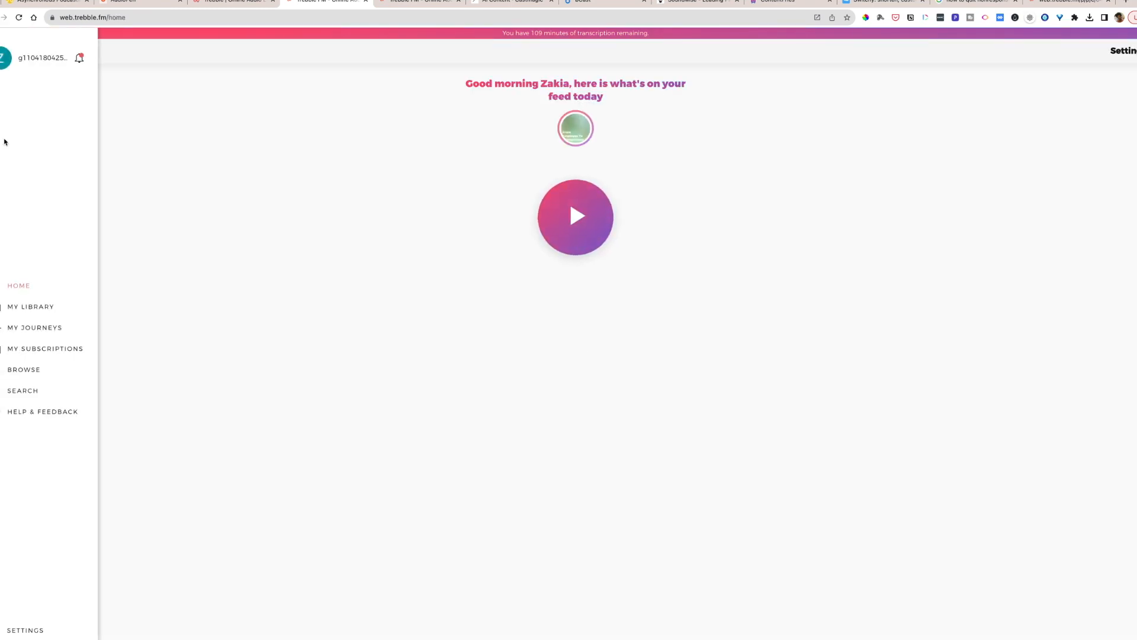
- Open the Trebble library, then switch to Castmagic and review the AI content generated for "Primer for email"
left_click(27, 306)
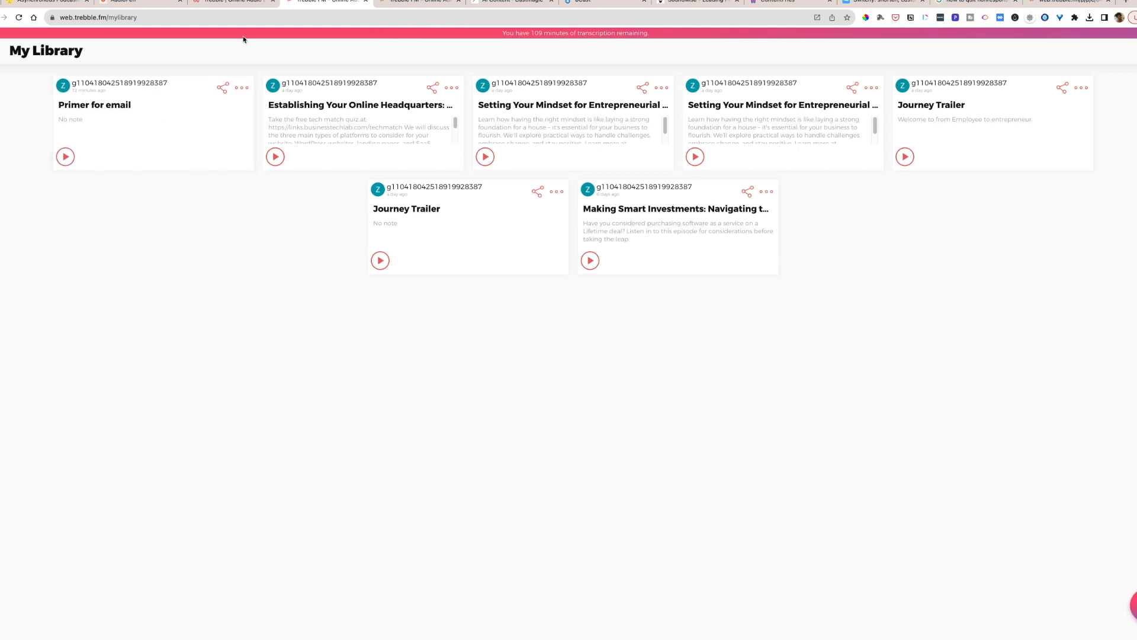
left_click(494, 3)
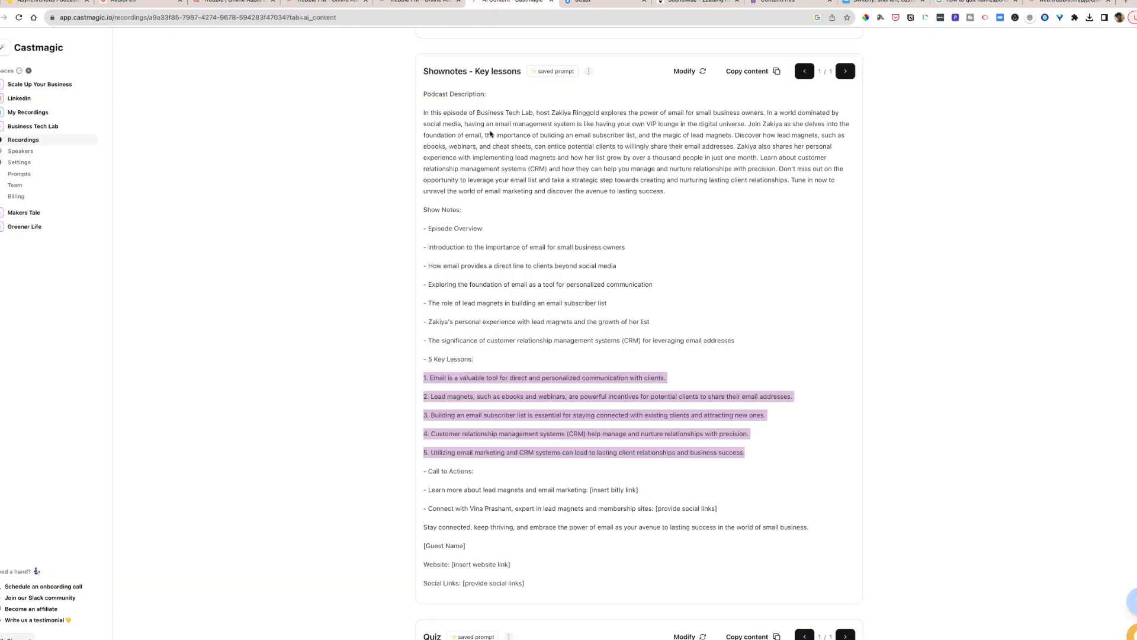
scroll(490, 135, "up", 20)
scroll(489, 138, "up", 20)
scroll(489, 136, "up", 20)
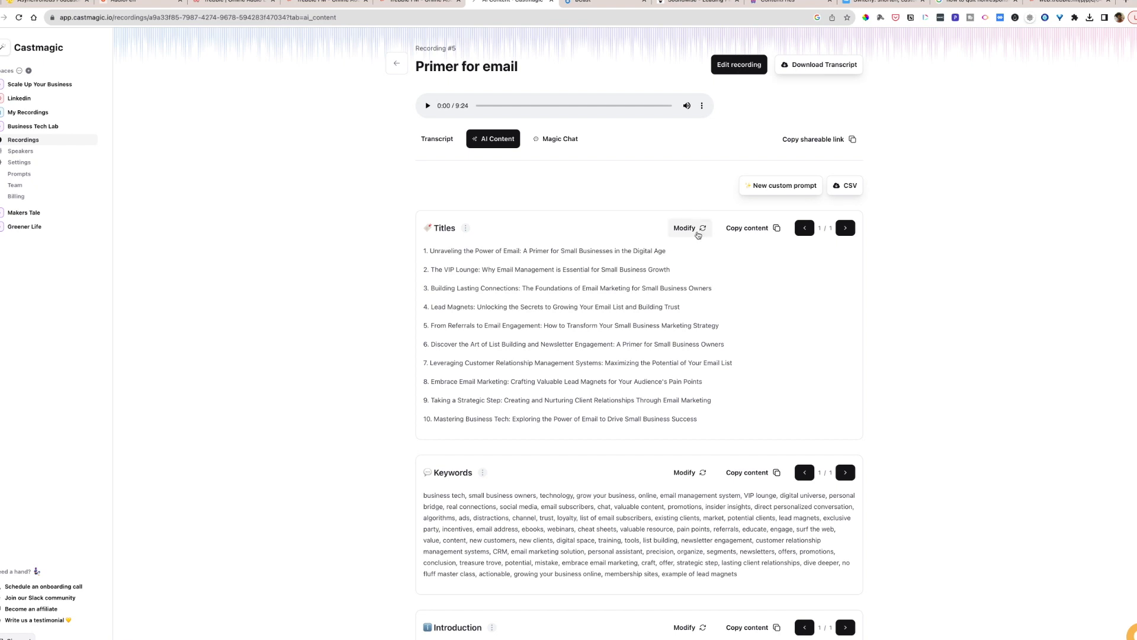
scroll(607, 301, "down", 2)
scroll(607, 301, "down", 5)
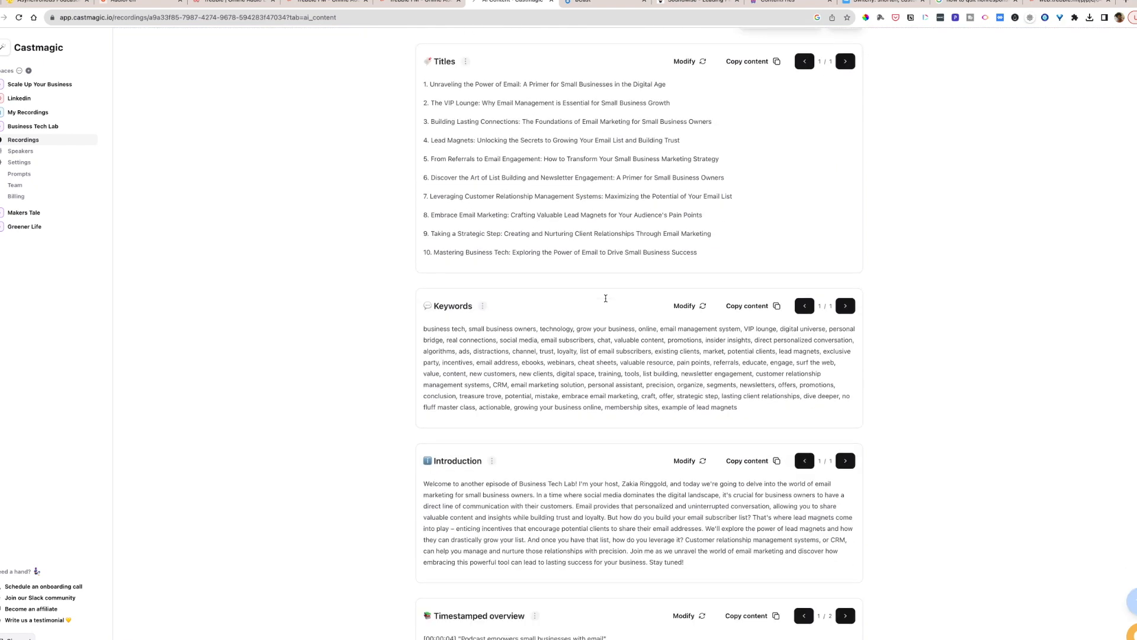
scroll(606, 301, "down", 7)
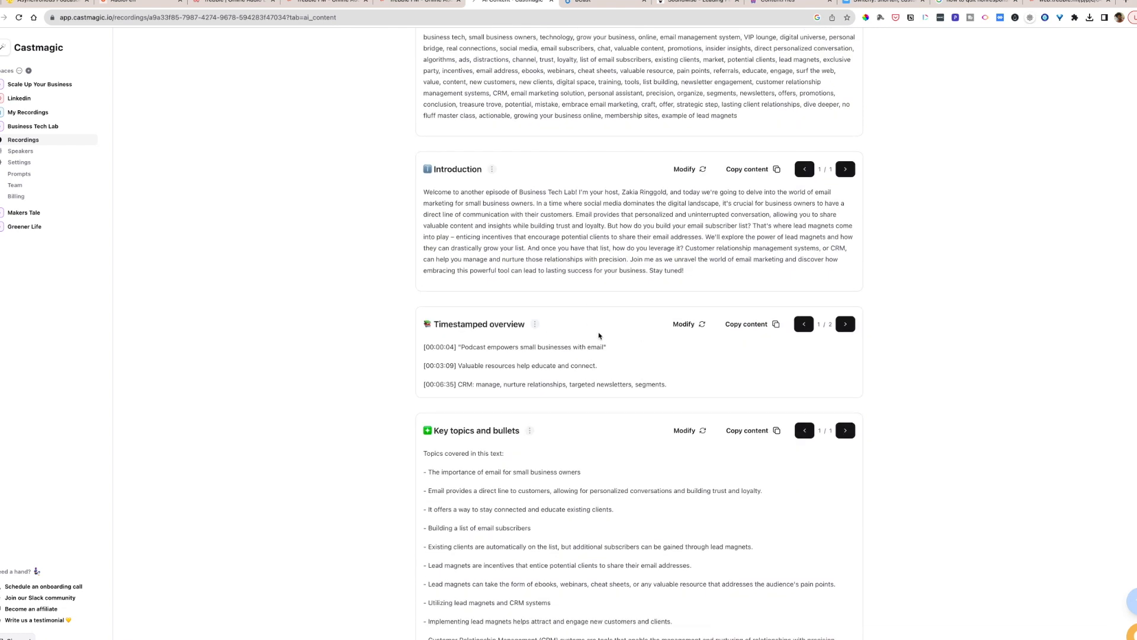
scroll(599, 336, "down", 1)
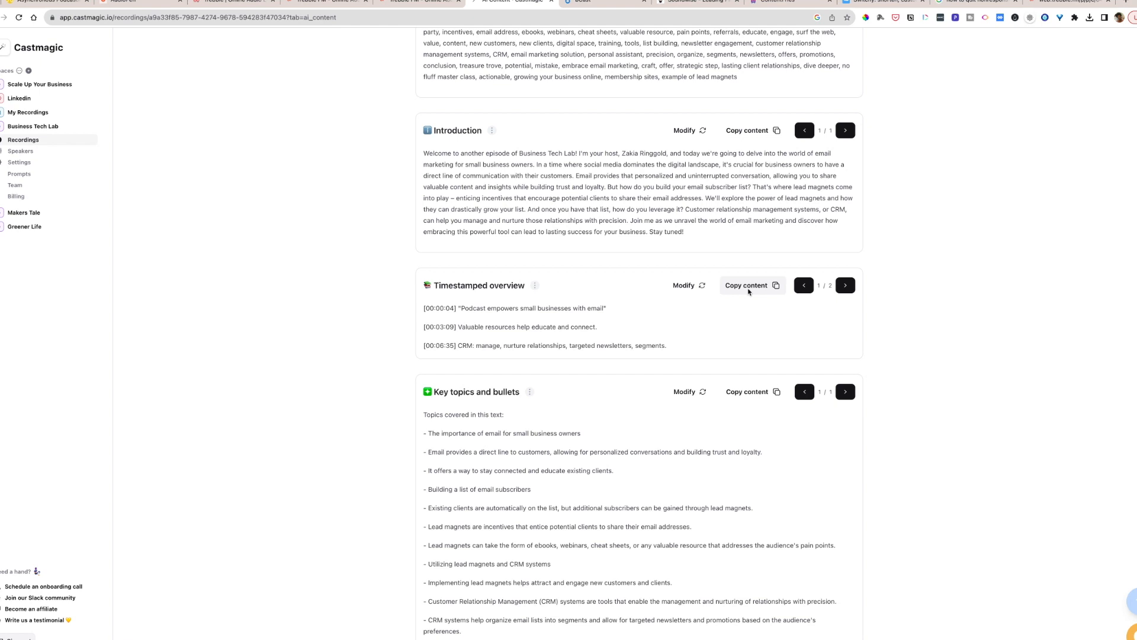
- Copy the timestamped overview, switch to bCast and open the episode "The VIP Lounge: Why Email Management is Essential for Small Business Growth" for editing
left_click(747, 286)
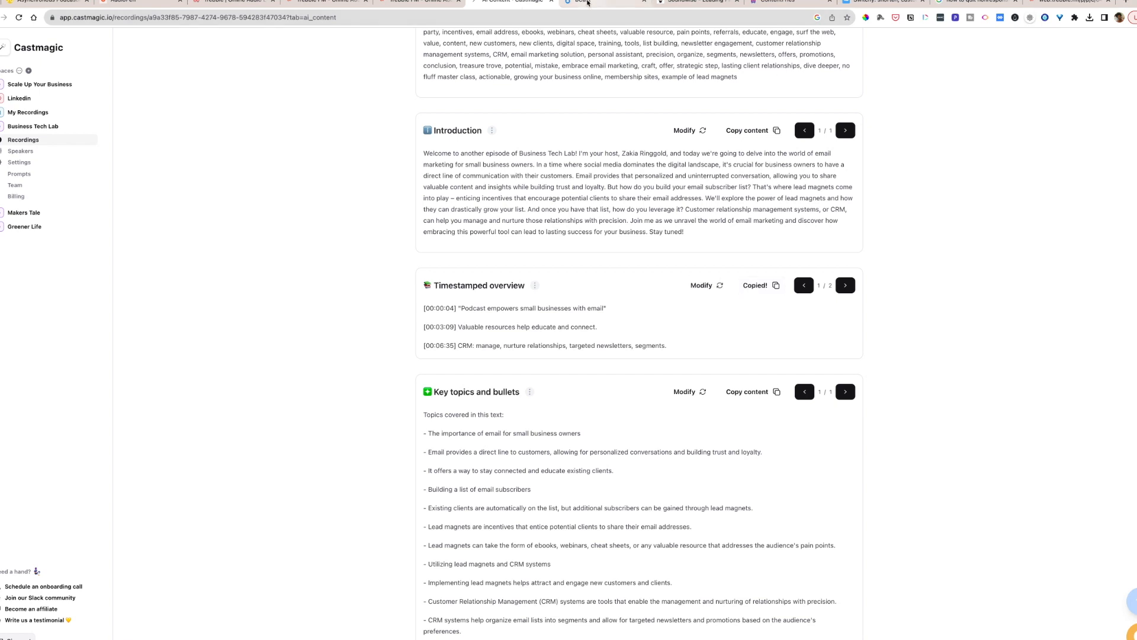
left_click(583, 3)
left_click(248, 323)
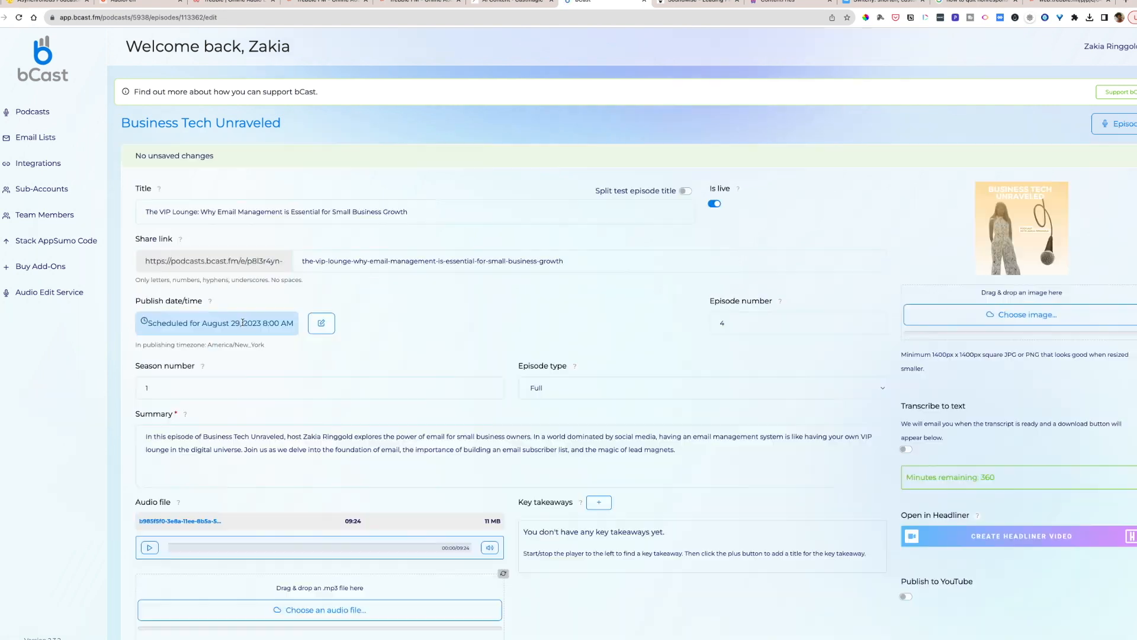
- Start a key takeaway for the episode and set its start time to 03:09, taken from Castmagic's timestamped overview
scroll(429, 372, "down", 7)
scroll(429, 372, "down", 3)
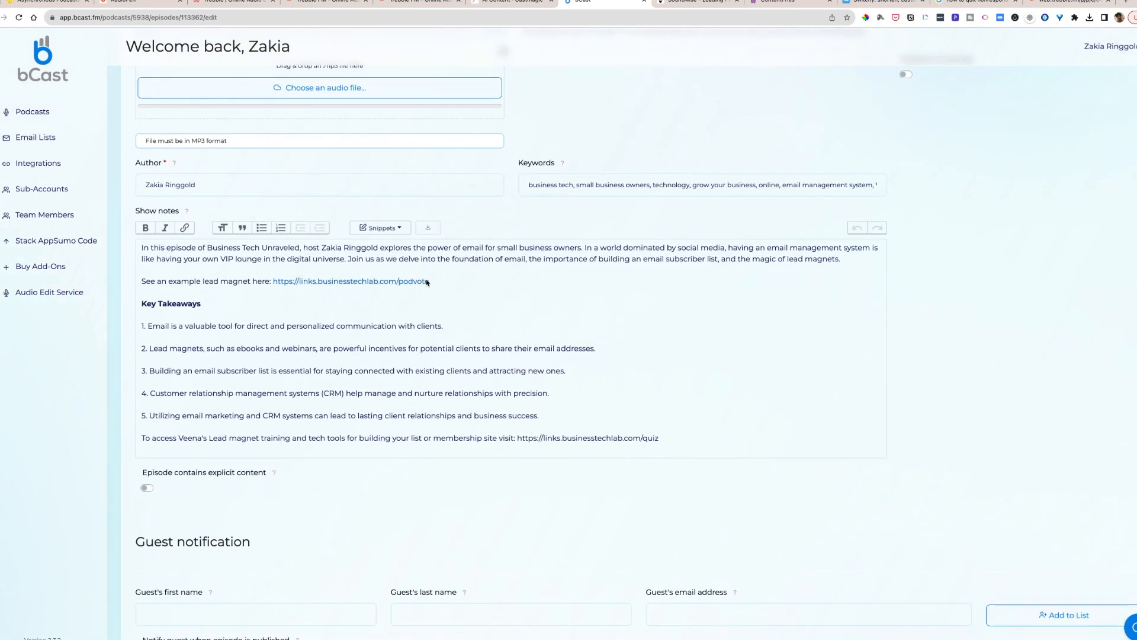
scroll(426, 284, "up", 8)
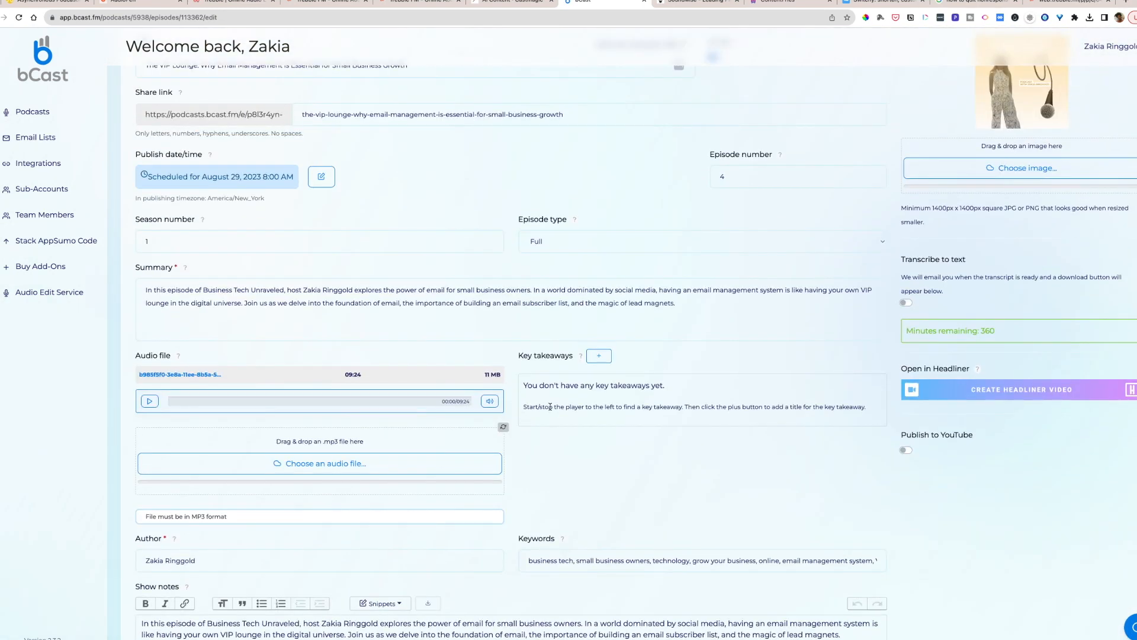
left_click(590, 359)
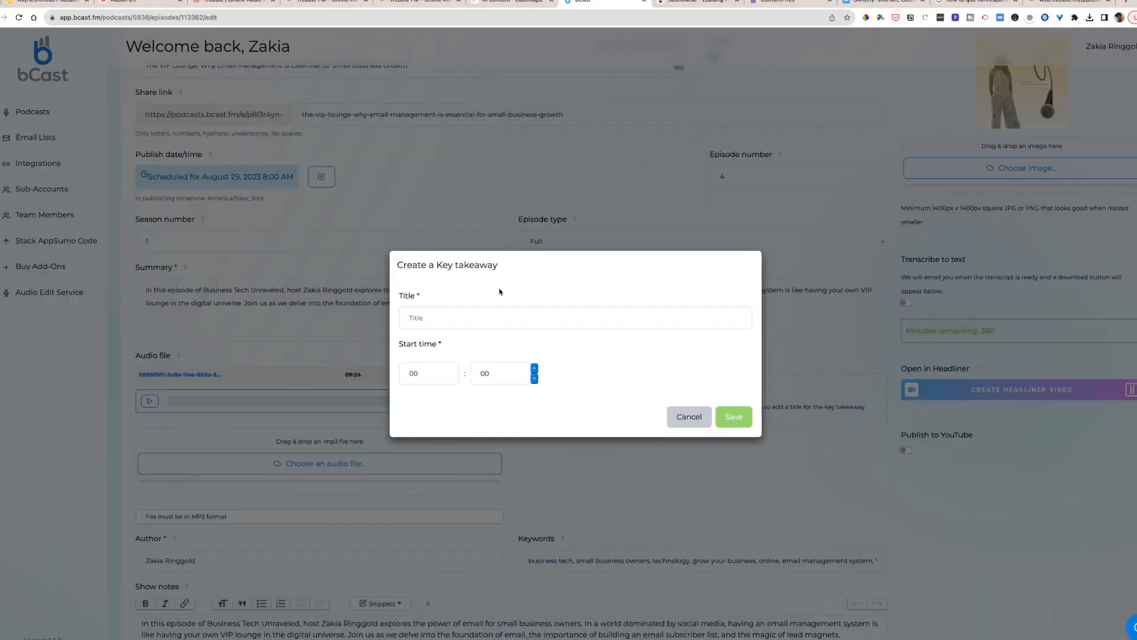
left_click(503, 3)
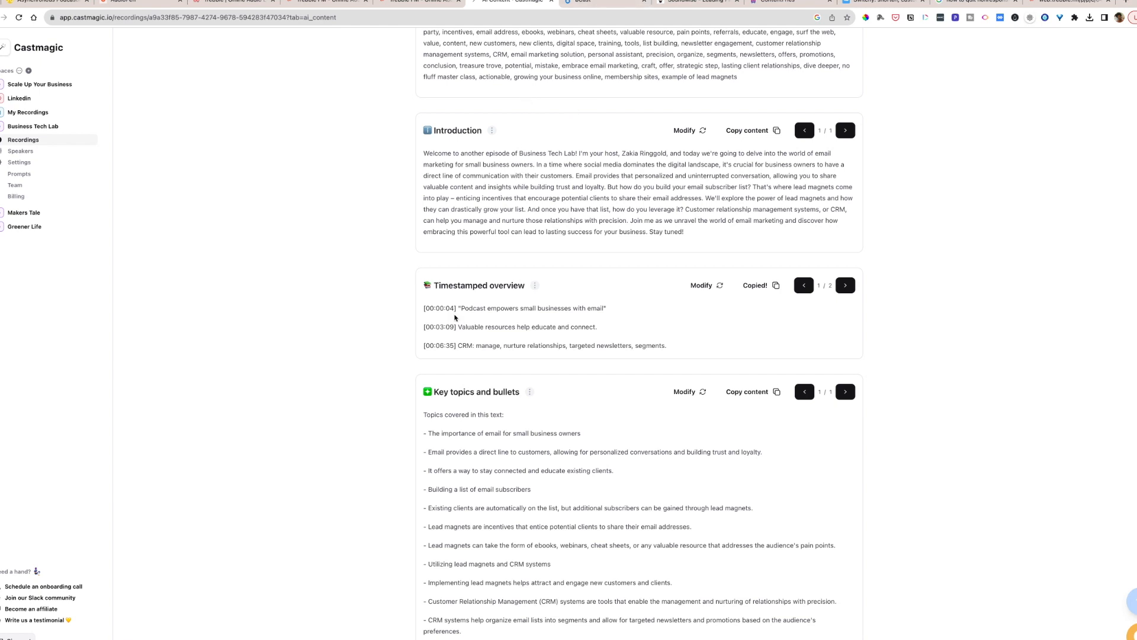
left_click(597, 4)
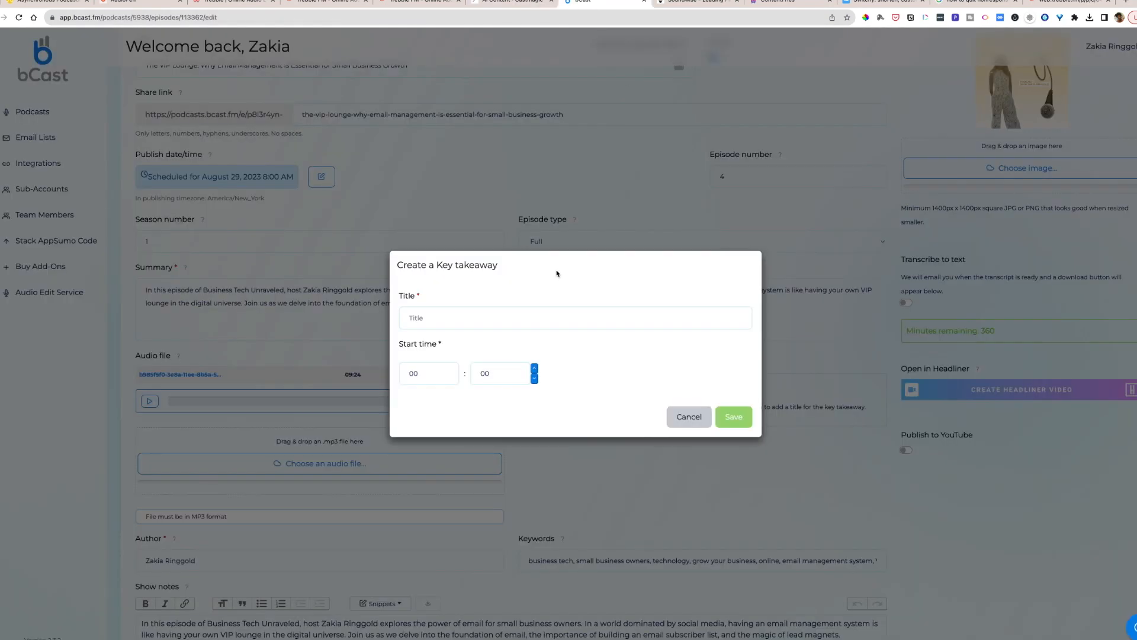
double_click(434, 375)
type("03")
left_click(494, 377)
type("09")
- Title the takeaway "Valuable resources help educate and connect" from Castmagic's overview, save it and briefly play the audio from its timestamp
left_click(526, 6)
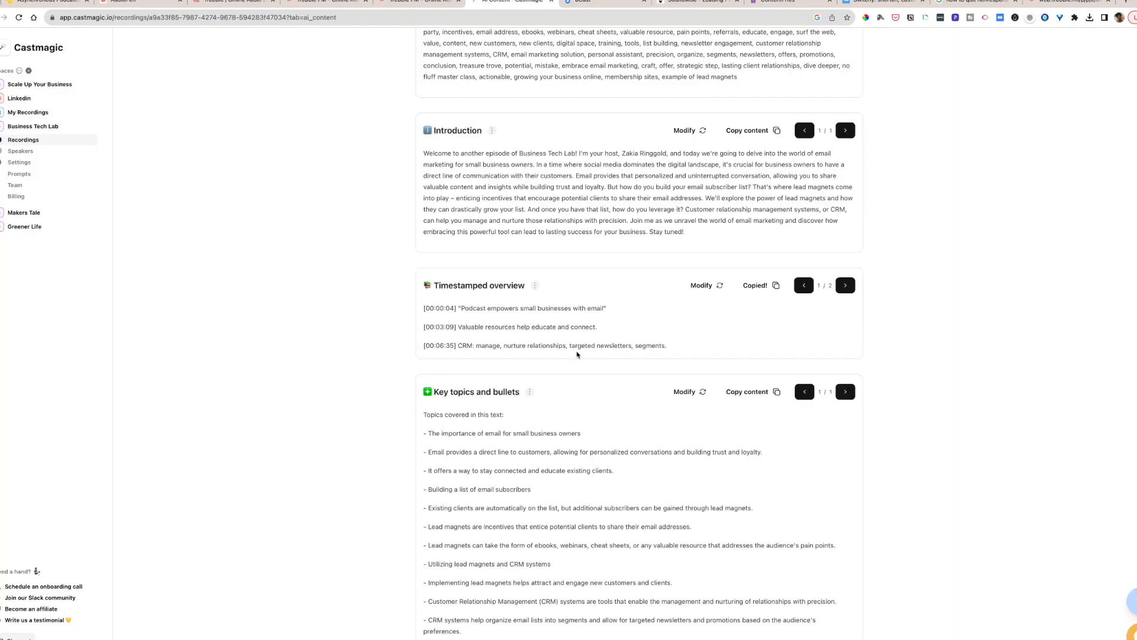
left_click_drag(598, 328, 460, 328)
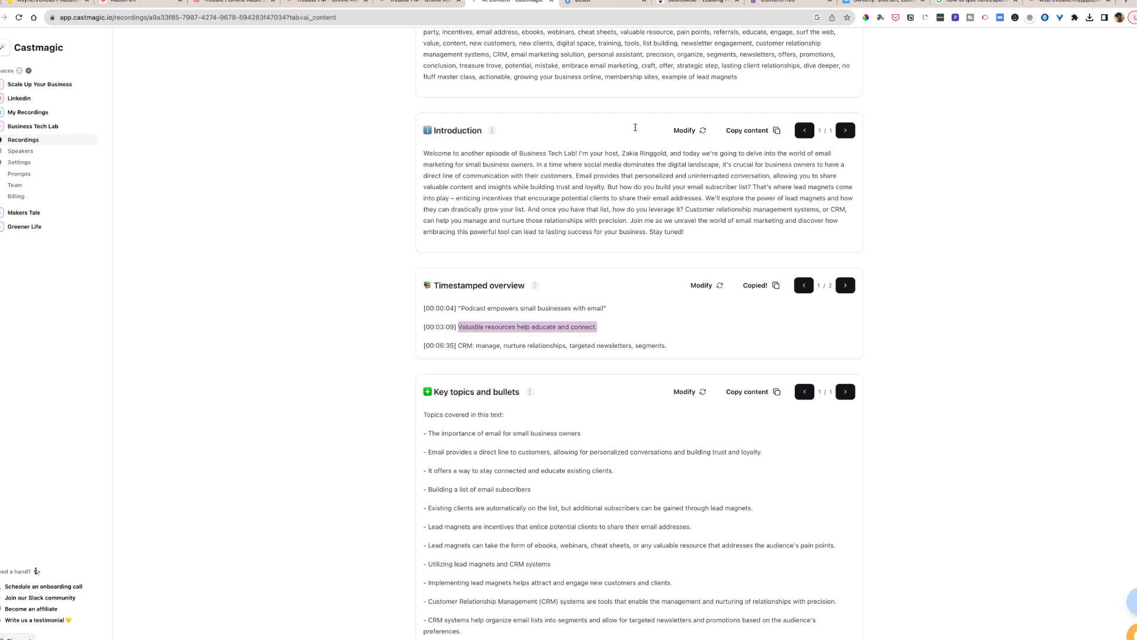
left_click(590, 2)
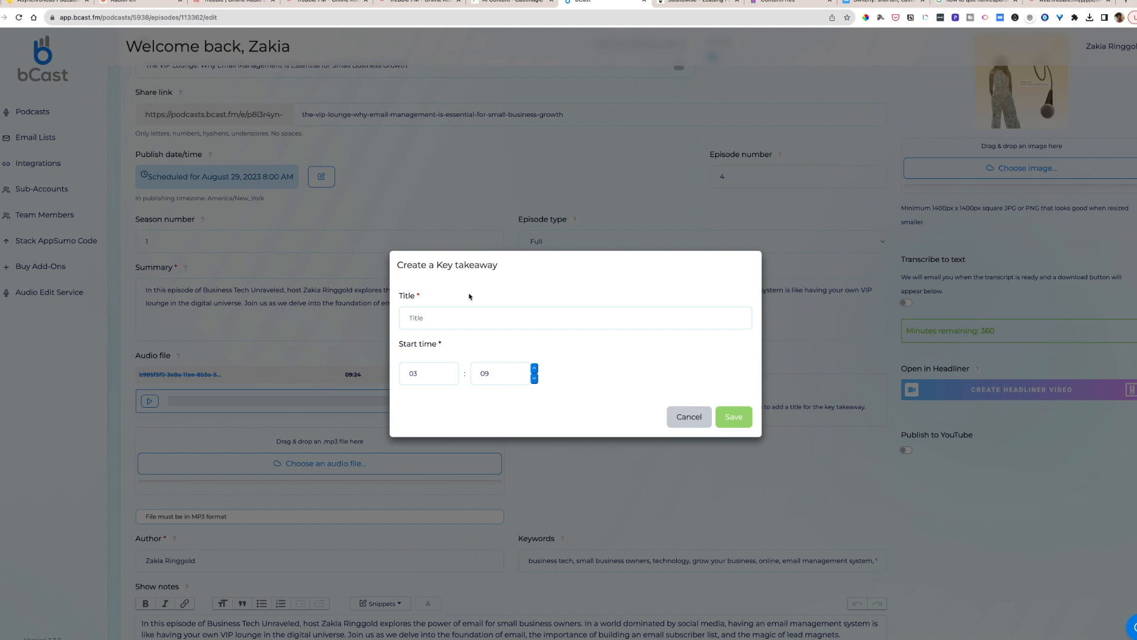
key("super+v")
type(".")
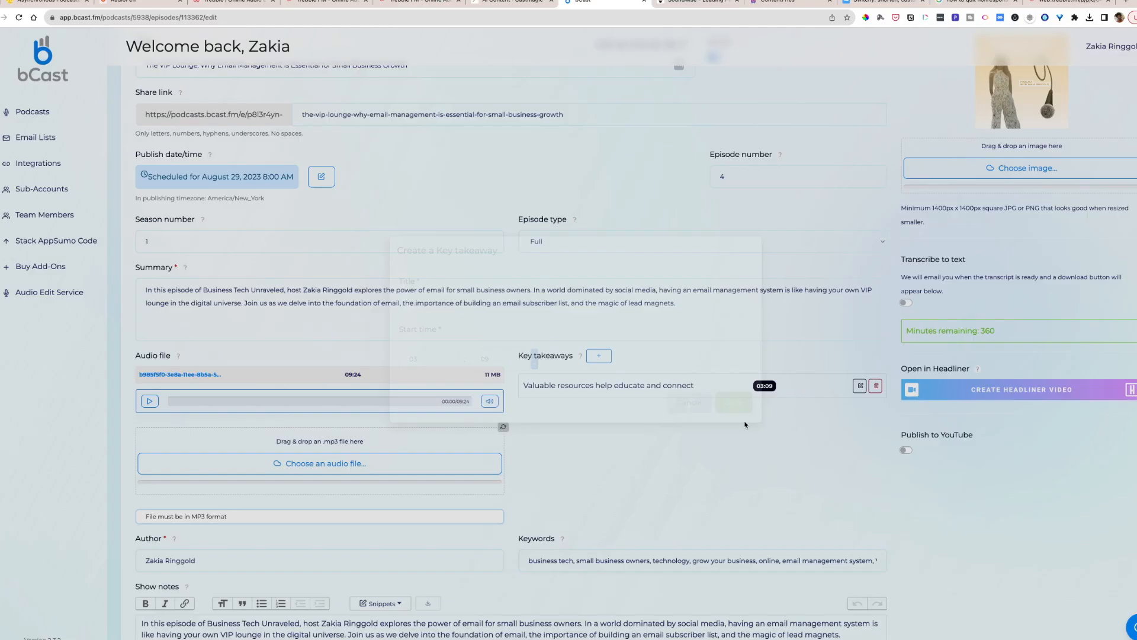
left_click(742, 418)
left_click(603, 388)
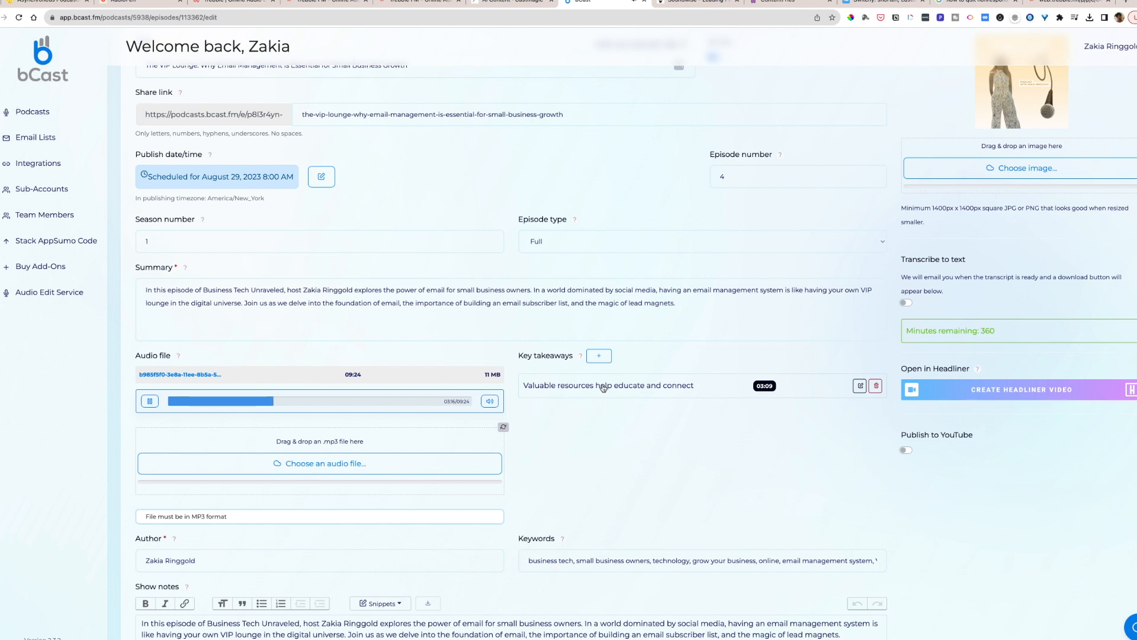
left_click(150, 402)
- Rename the 03:09 key takeaway as "Example of Lead magnets" and save it
left_click(862, 388)
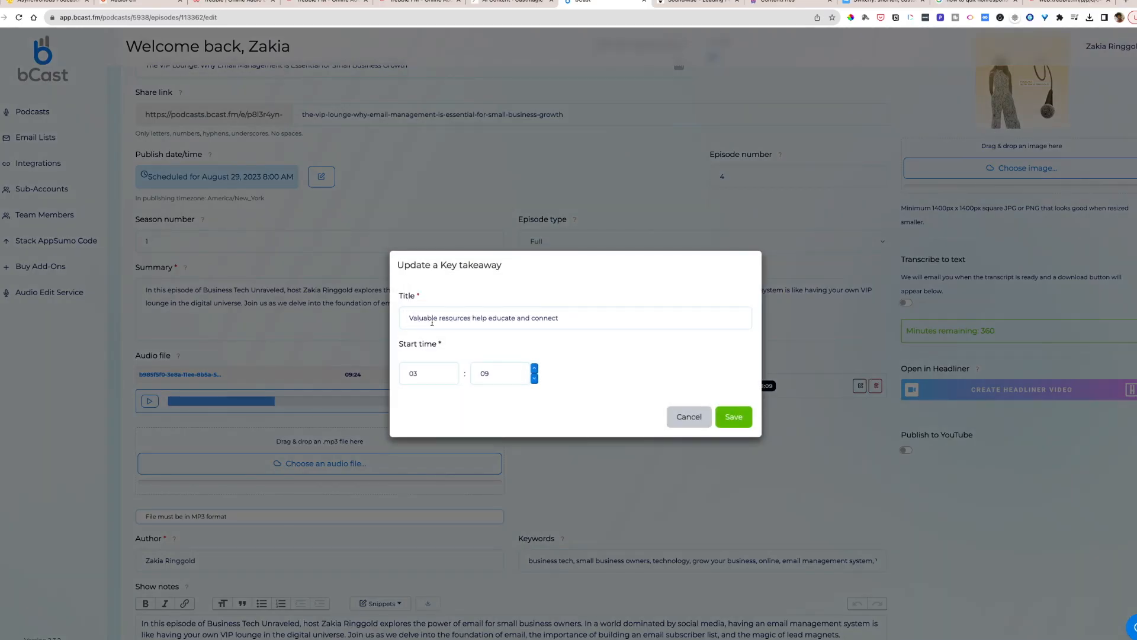
left_click_drag(409, 318, 583, 317)
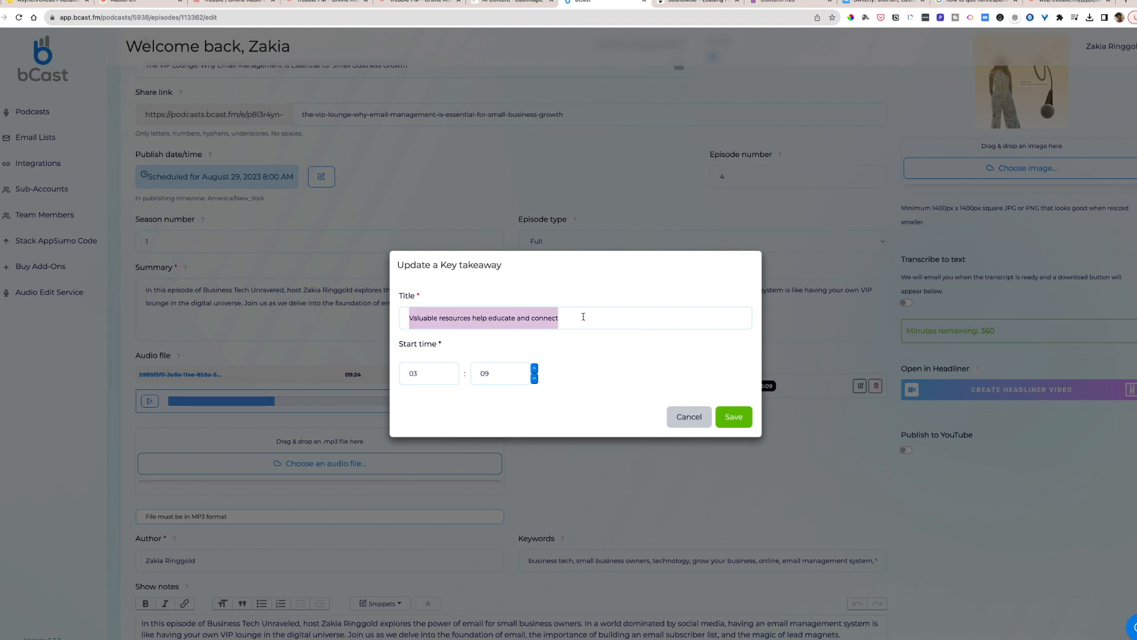
type("Example of Lead magnets")
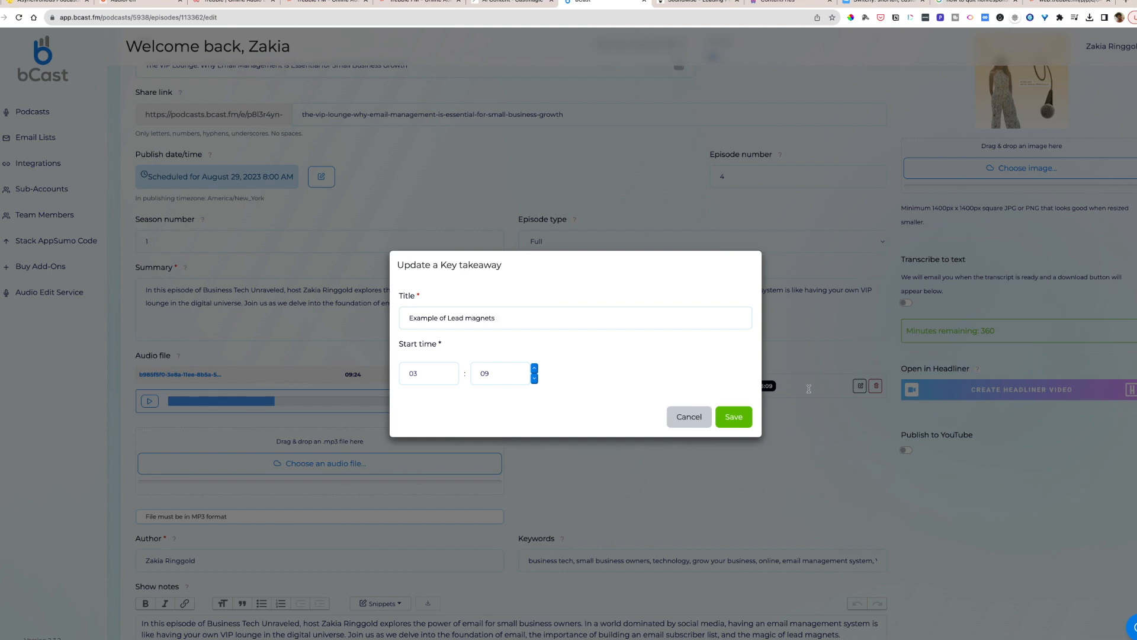
left_click(748, 425)
- Copy the text of the CRM line in Castmagic's timestamped overview and return to the bCast episode
left_click(505, 2)
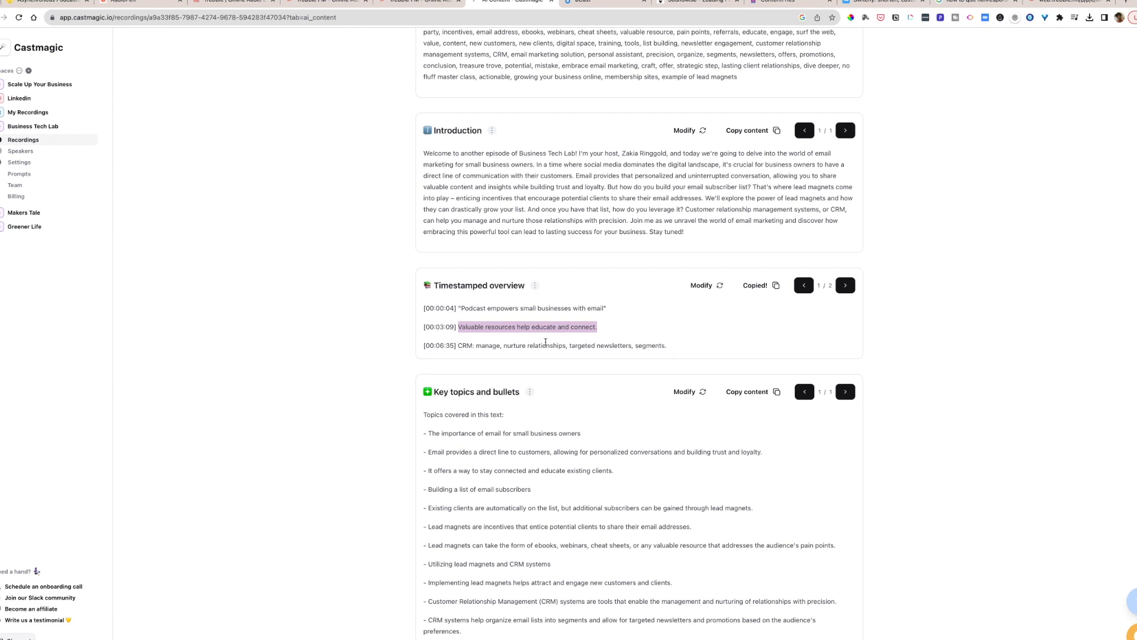
left_click_drag(455, 348, 669, 345)
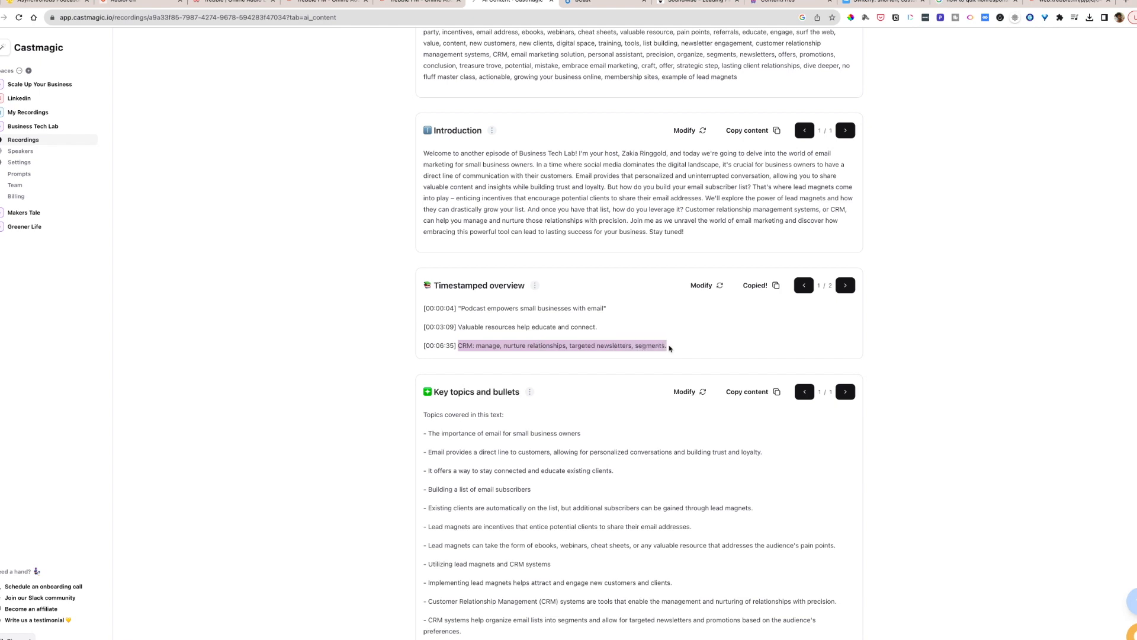
left_click(592, 4)
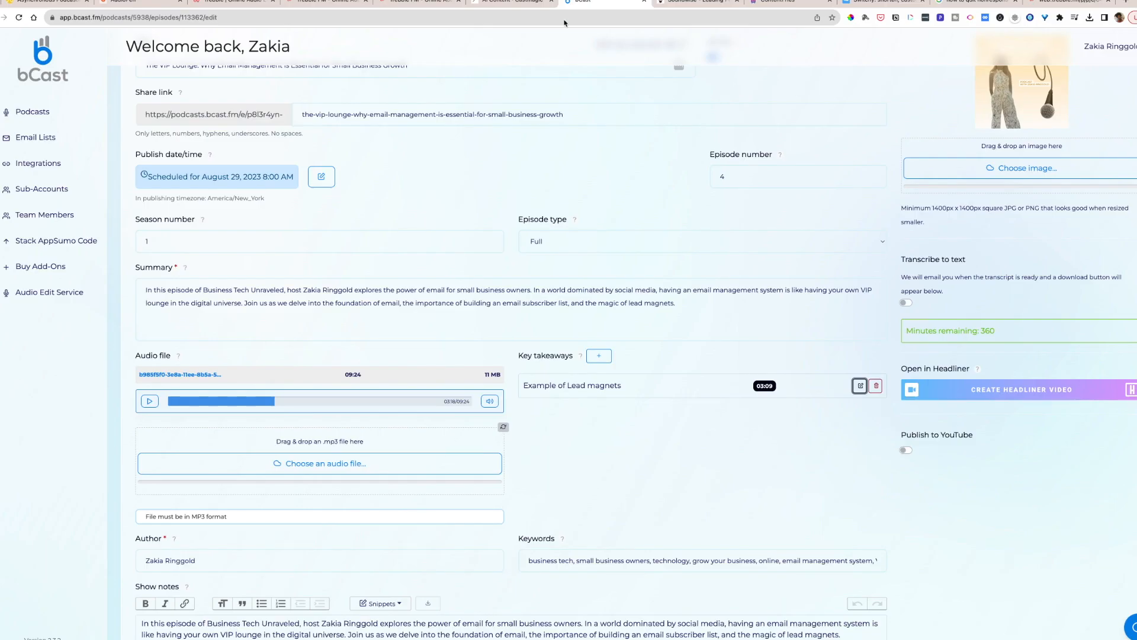
- Start another key takeaway at 06:35 with the copied title "CRM: manage, nurture relationships, targeted newsletters, segments."
scroll(380, 438, "down", 6)
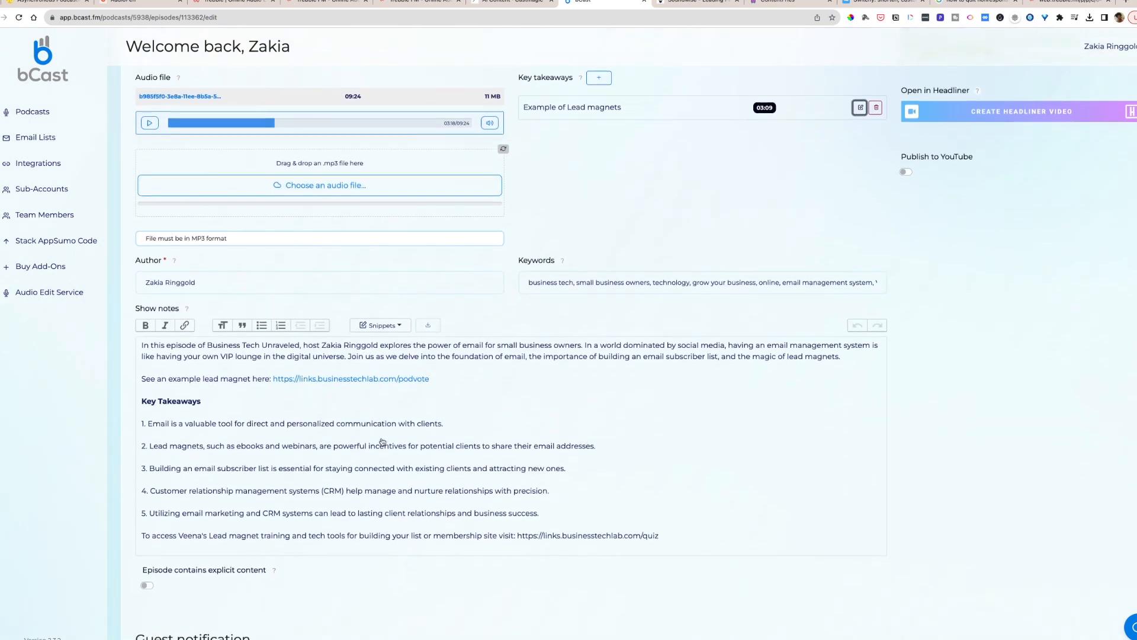
scroll(381, 438, "down", 4)
scroll(382, 441, "up", 11)
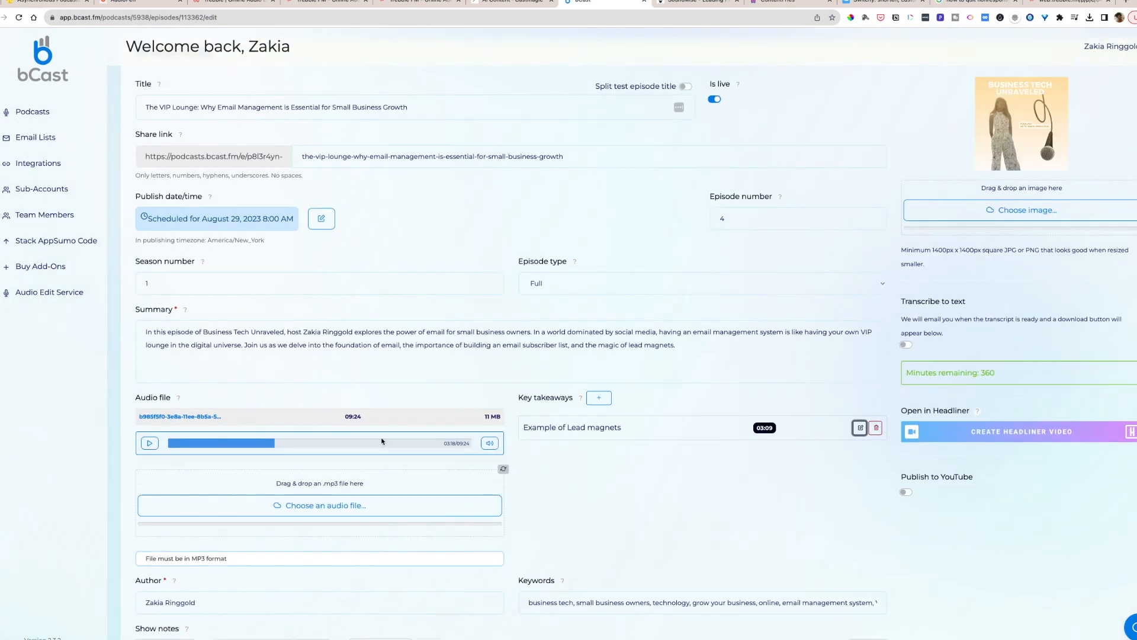
left_click(599, 397)
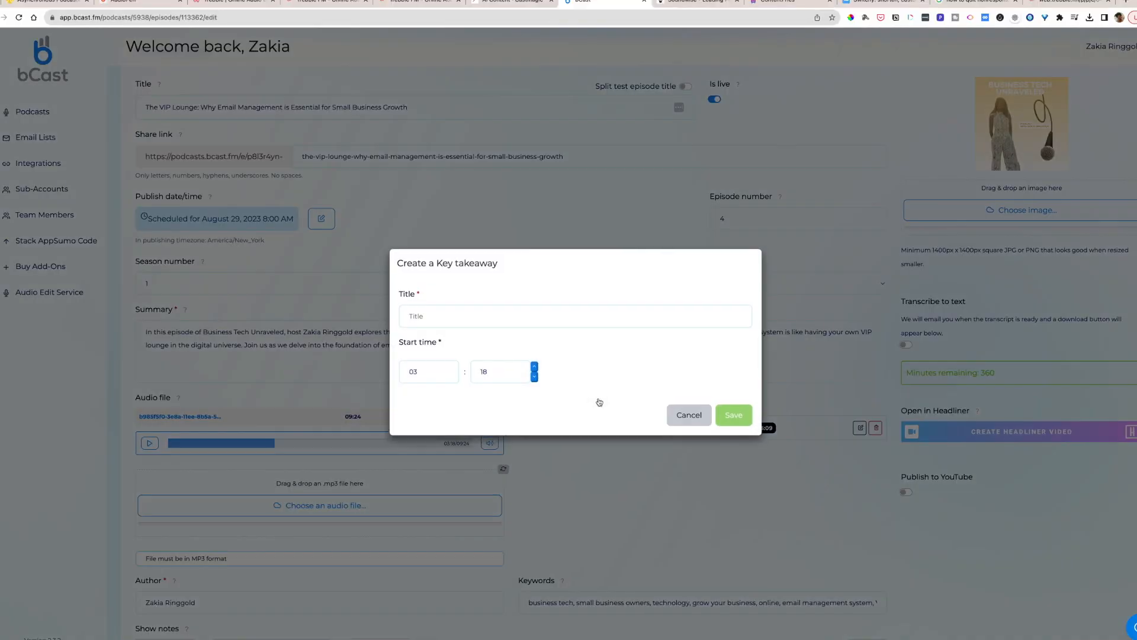
left_click_drag(426, 373, 403, 373)
type("00")
left_click_drag(500, 375, 478, 374)
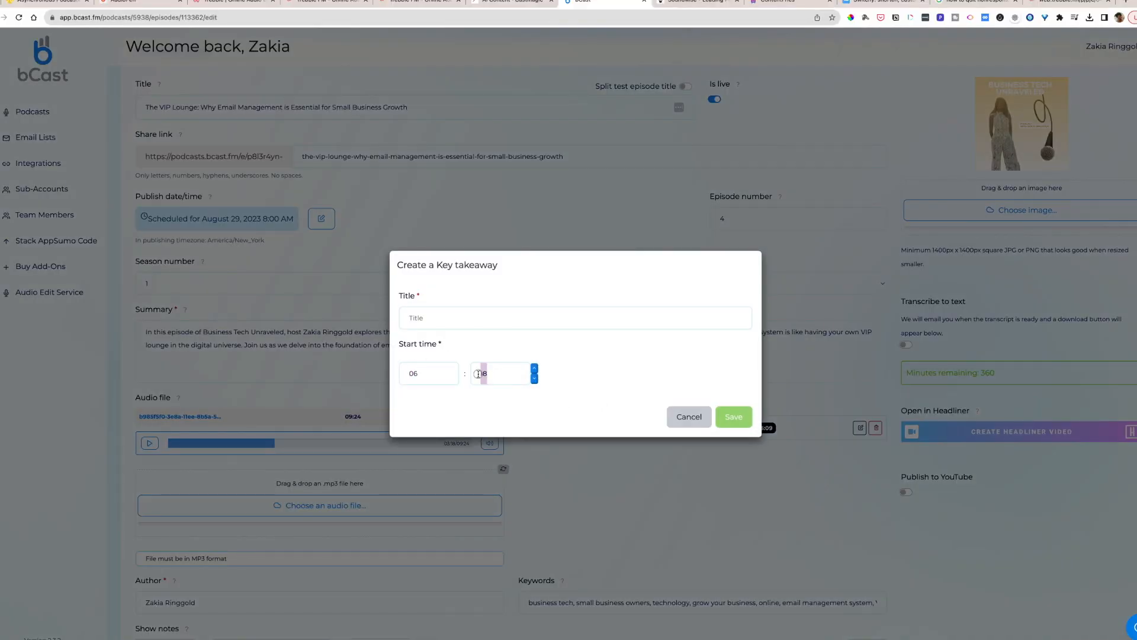
type("35")
type("CRM: manage, nurture relationships, targeted newsletters, segments,")
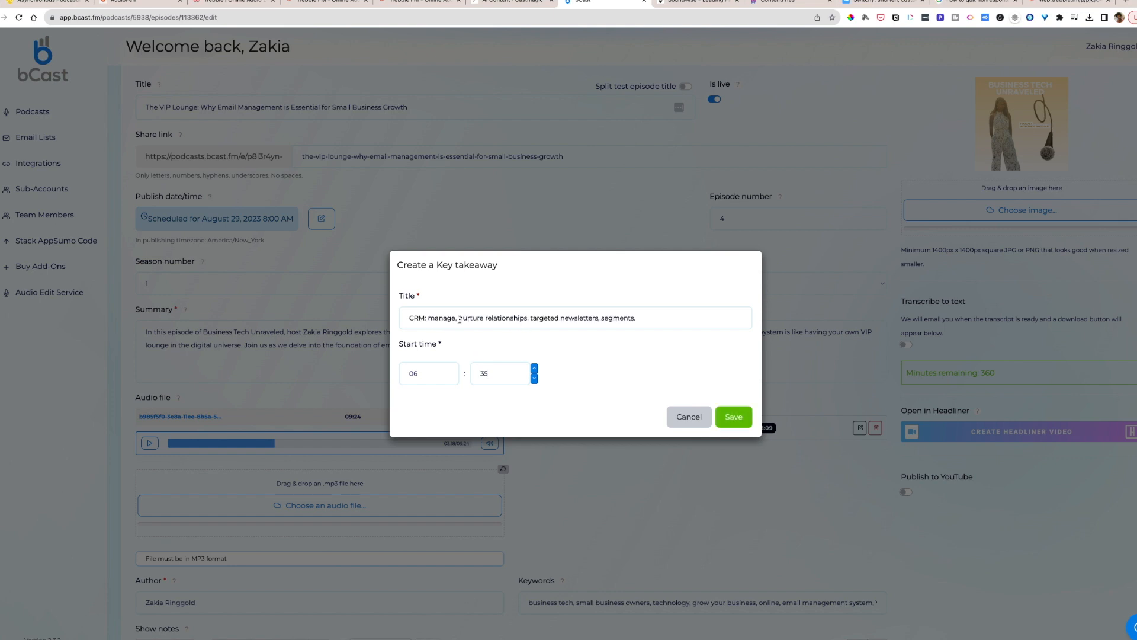
- Reword the takeaway title to "CRM helps you to manage and nurture relationships", save it and play the audio from its timestamp
left_click(426, 318)
key("BackSpace")
type("helps you to")
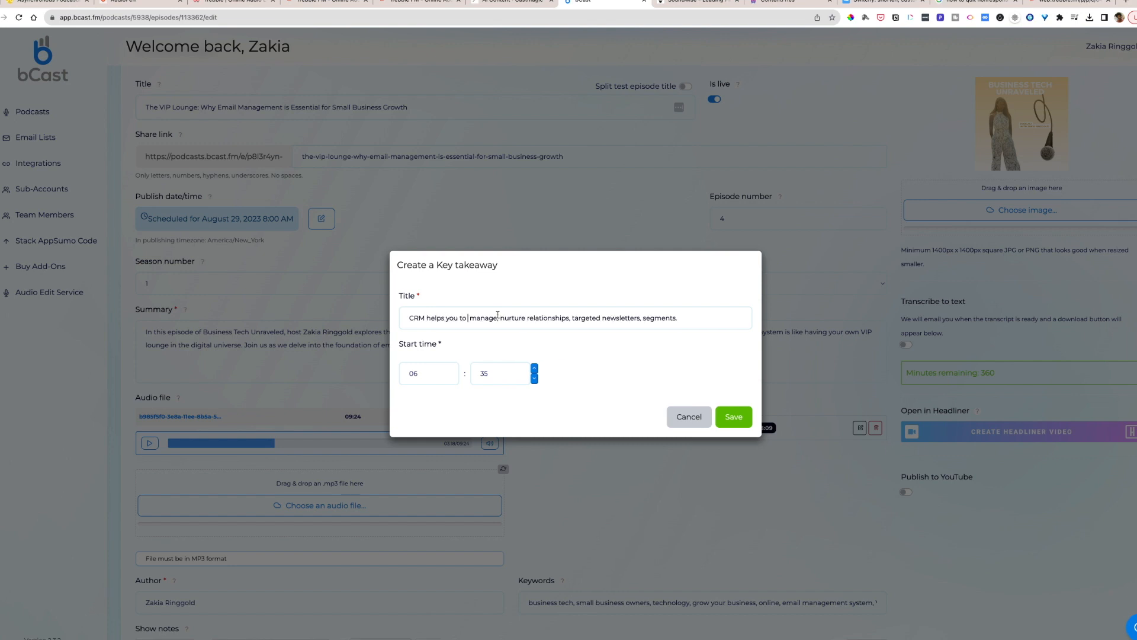
key("BackSpace")
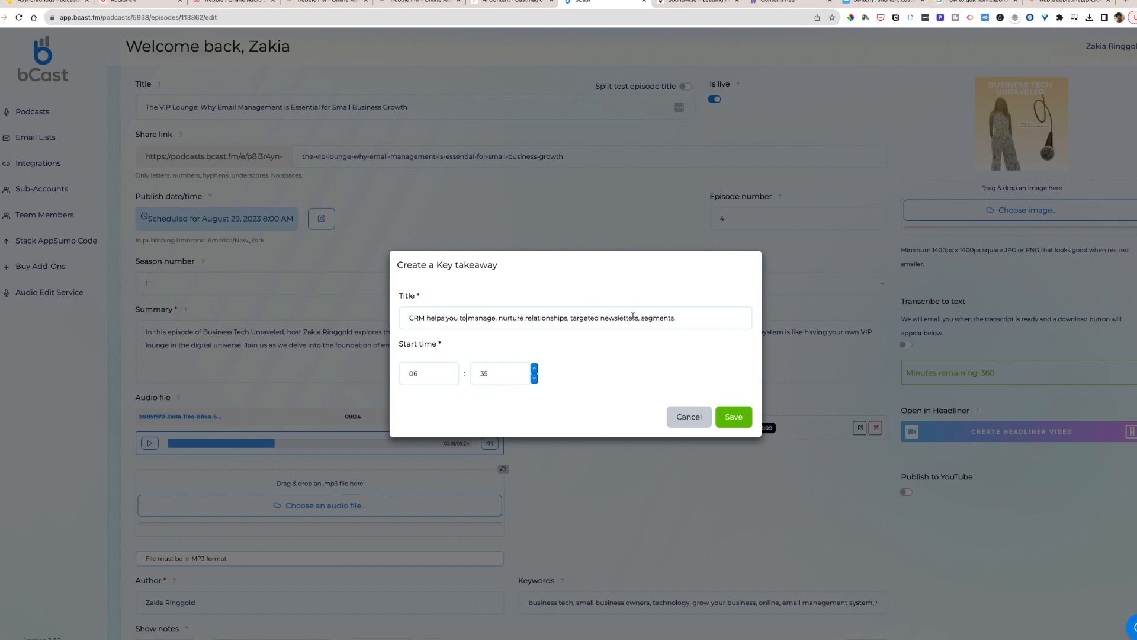
left_click(497, 318)
key("BackSpace")
key("BackSpace")
type("and")
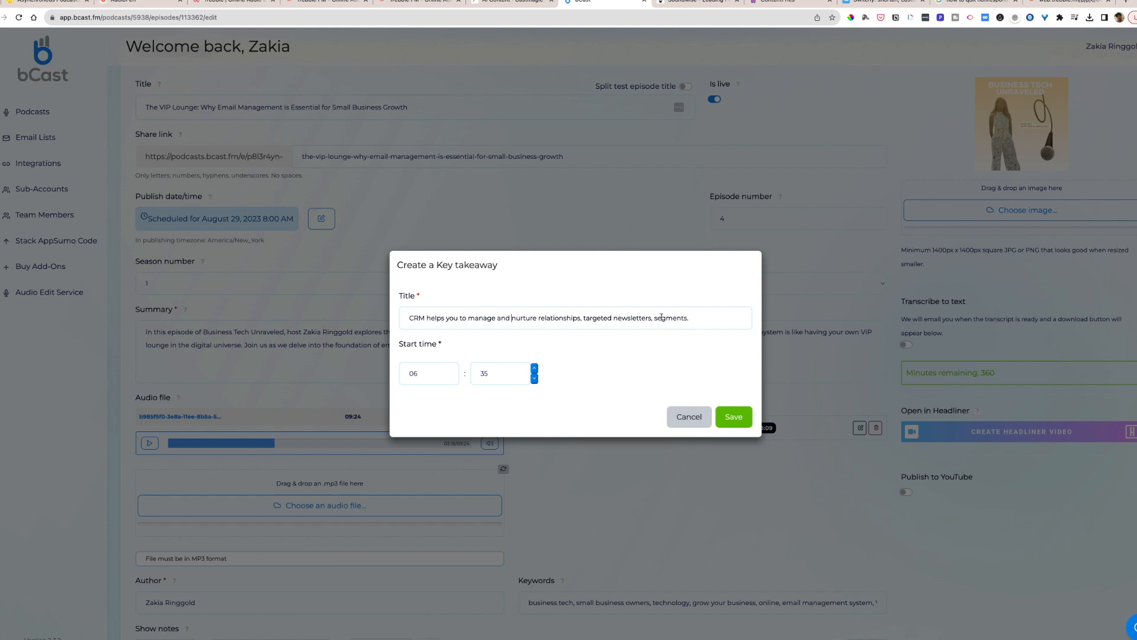
left_click_drag(582, 318, 711, 317)
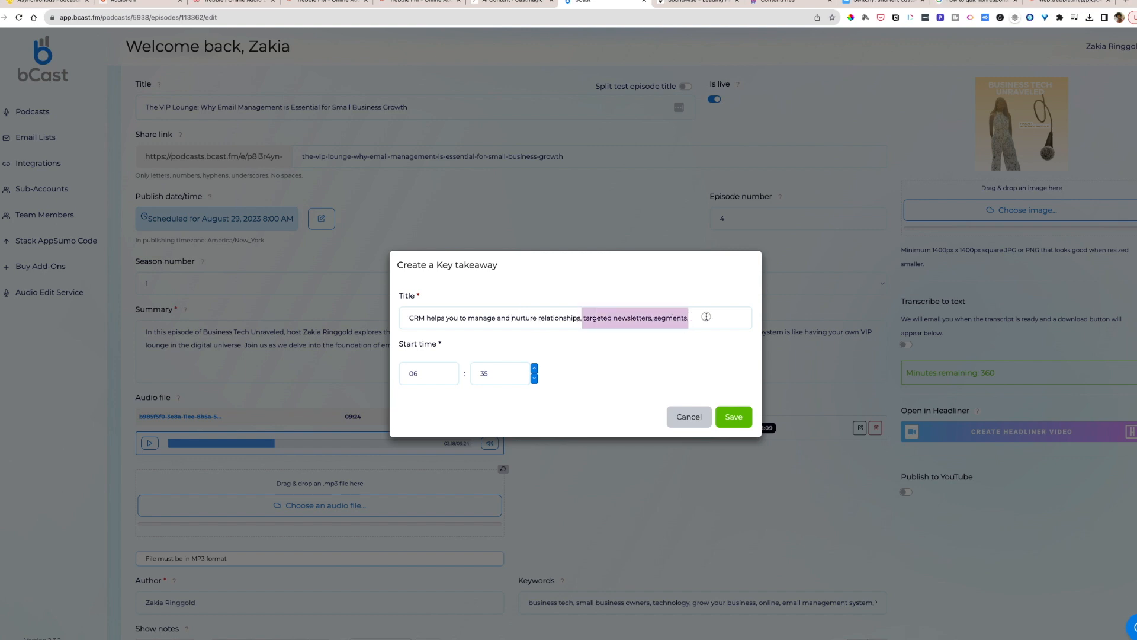
key("BackSpace")
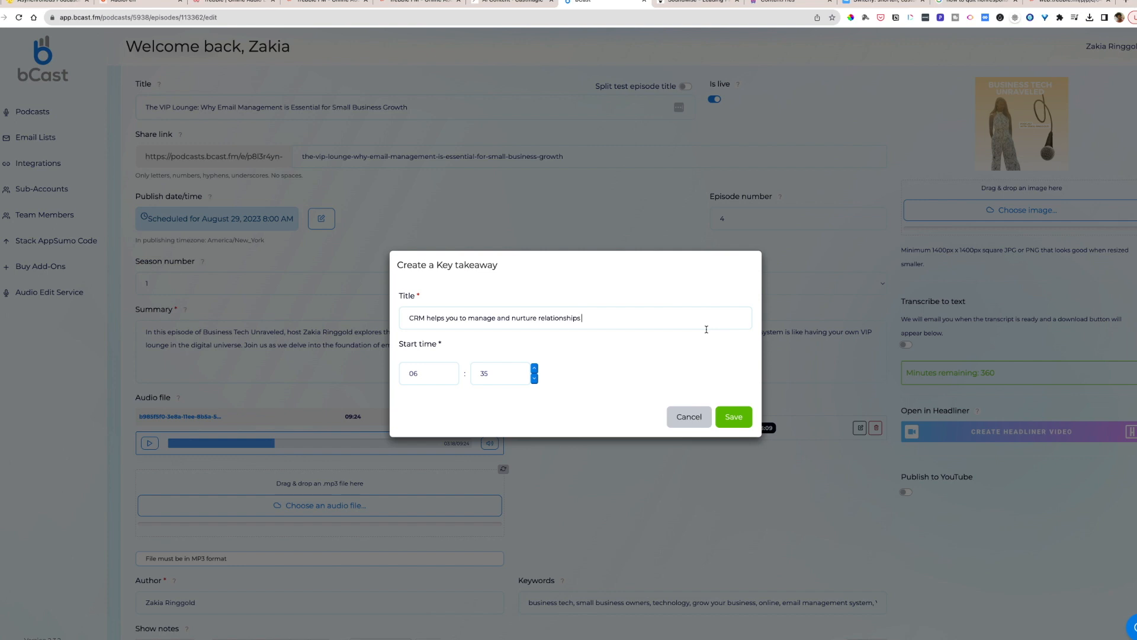
left_click(735, 417)
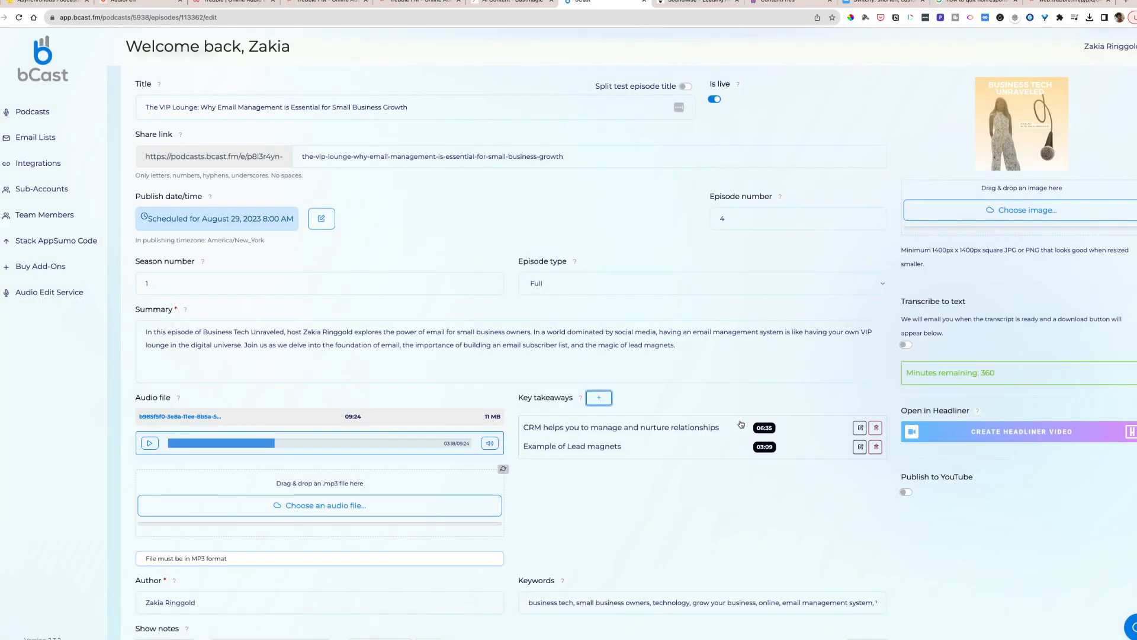
left_click(579, 429)
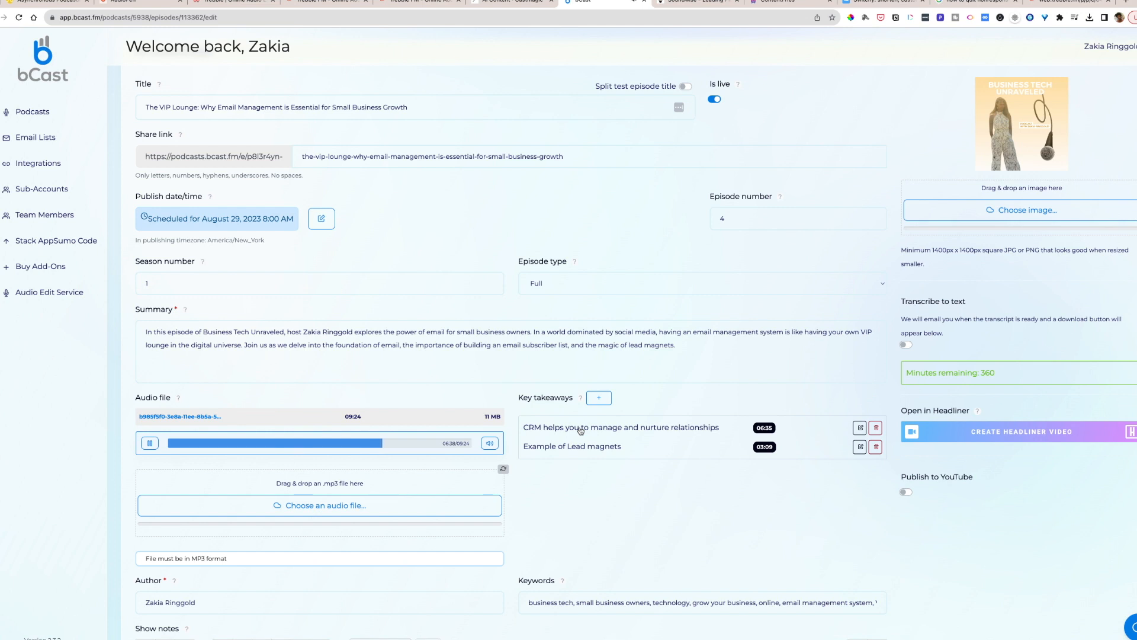
- Retitle the 06:35 key takeaway as "What's a CRM", save it and pause the episode audio
left_click(860, 428)
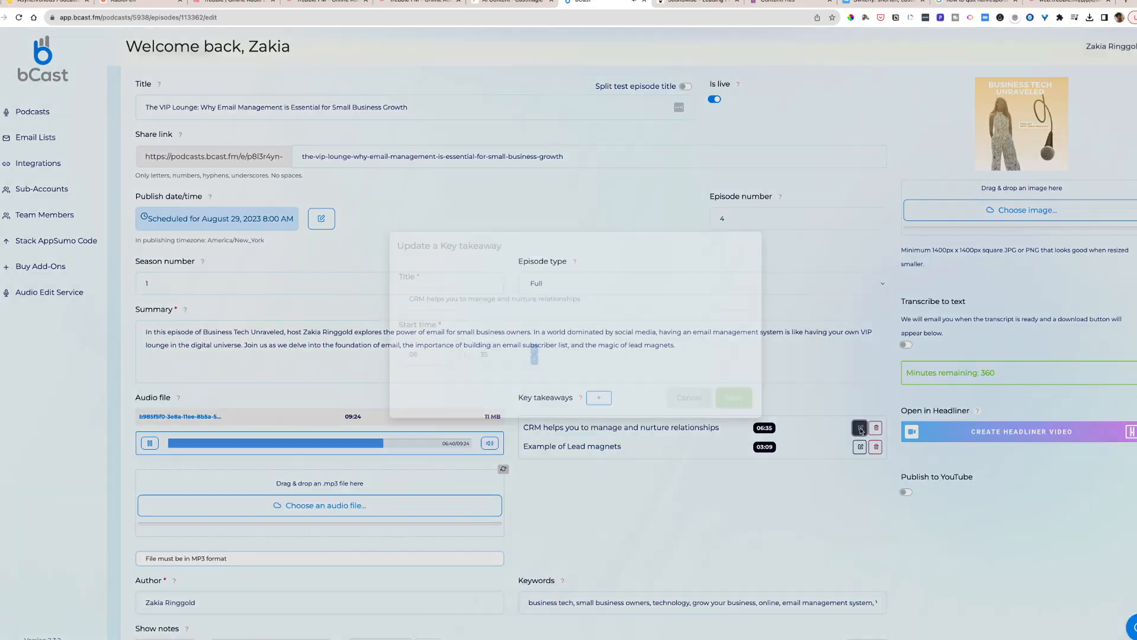
left_click_drag(599, 318, 398, 318)
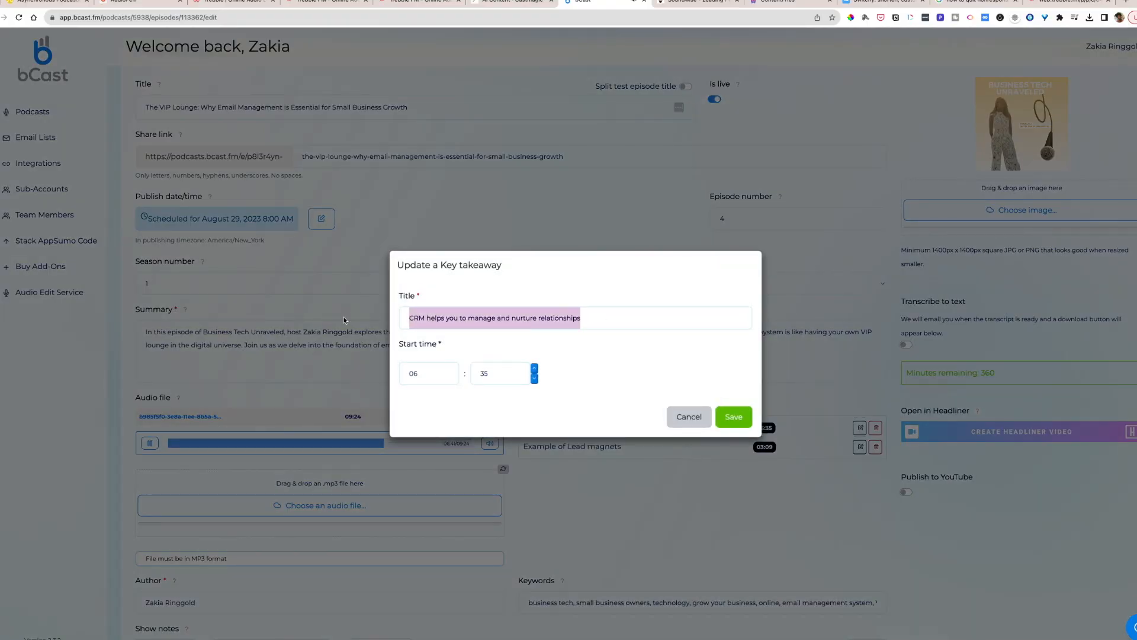
type("What's a CRM")
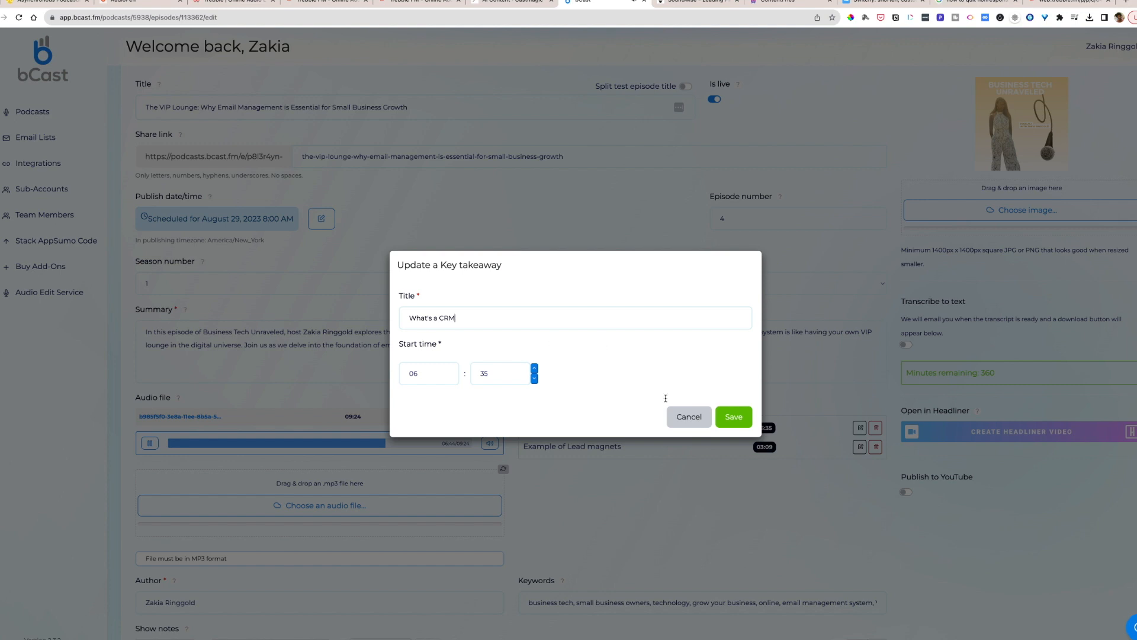
left_click(735, 417)
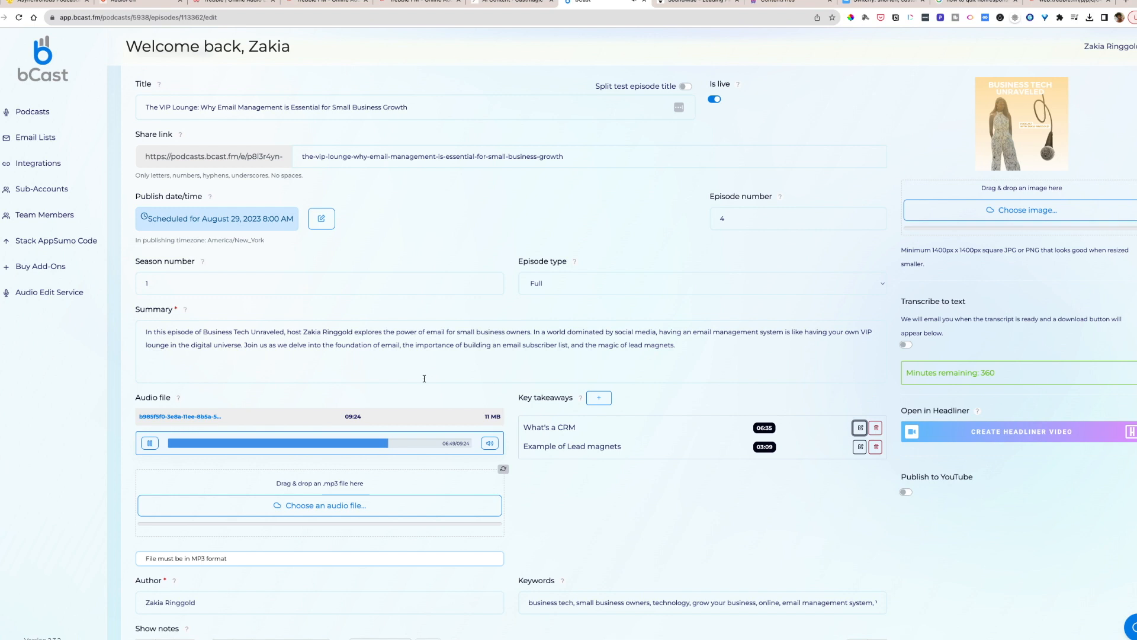
left_click(150, 443)
- Revisit the AudioPen note and the Trebble library, ending on the episode's AI content in Castmagic
left_click(137, 2)
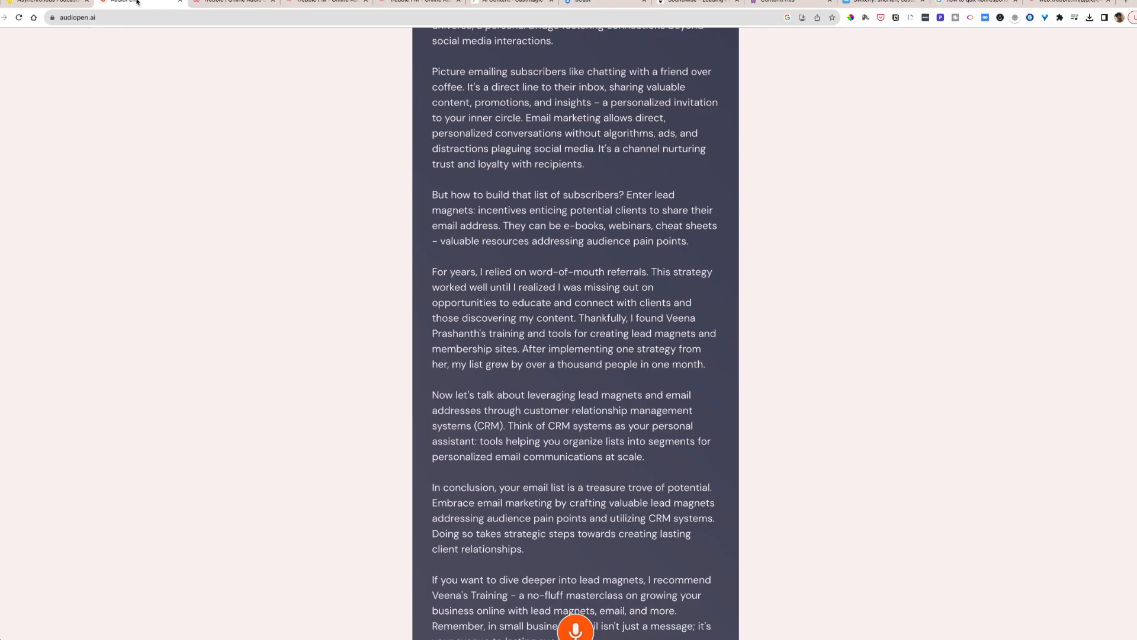
left_click(229, 2)
left_click(325, 1)
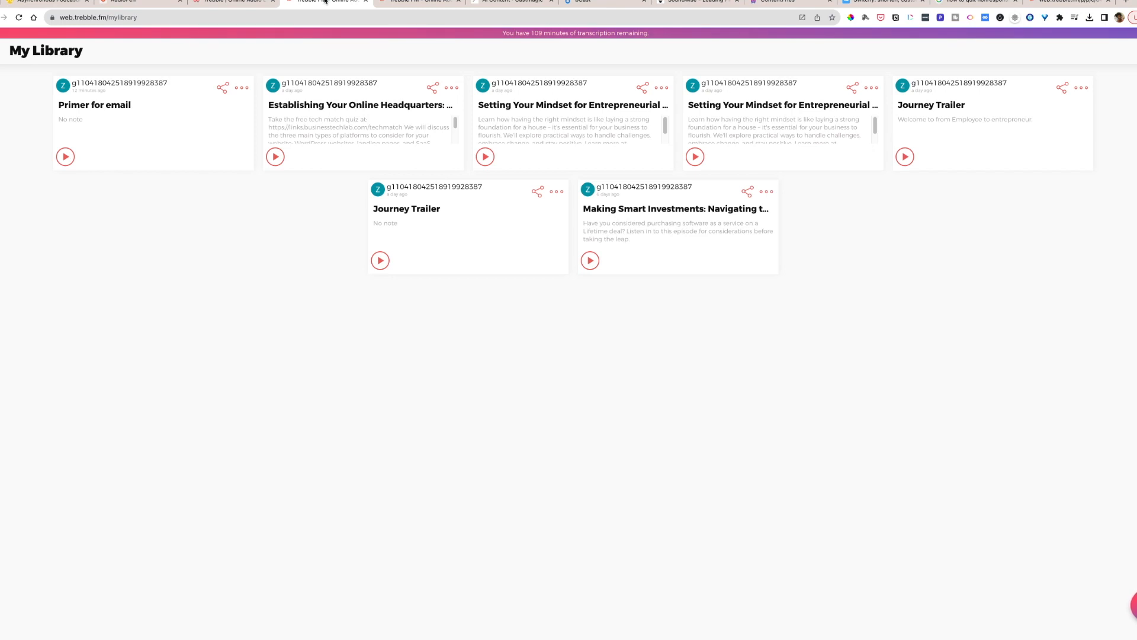
left_click(491, 2)
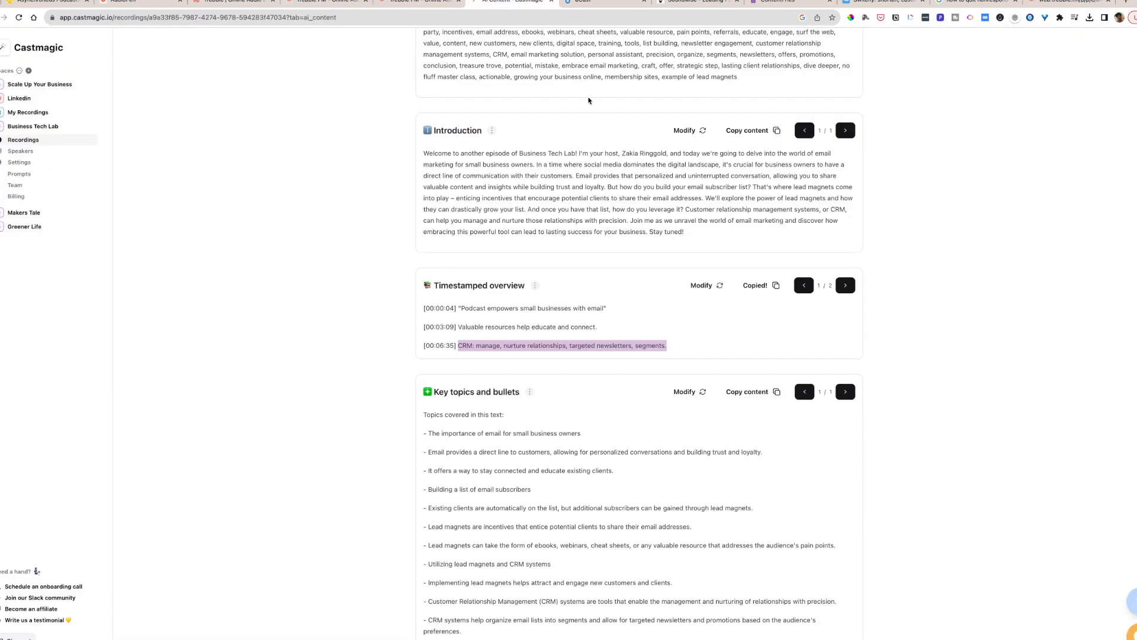
- Review the timestamped overview, key topics and bullets, clip finder quotes and reel script generated for the episode
scroll(589, 101, "down", 3)
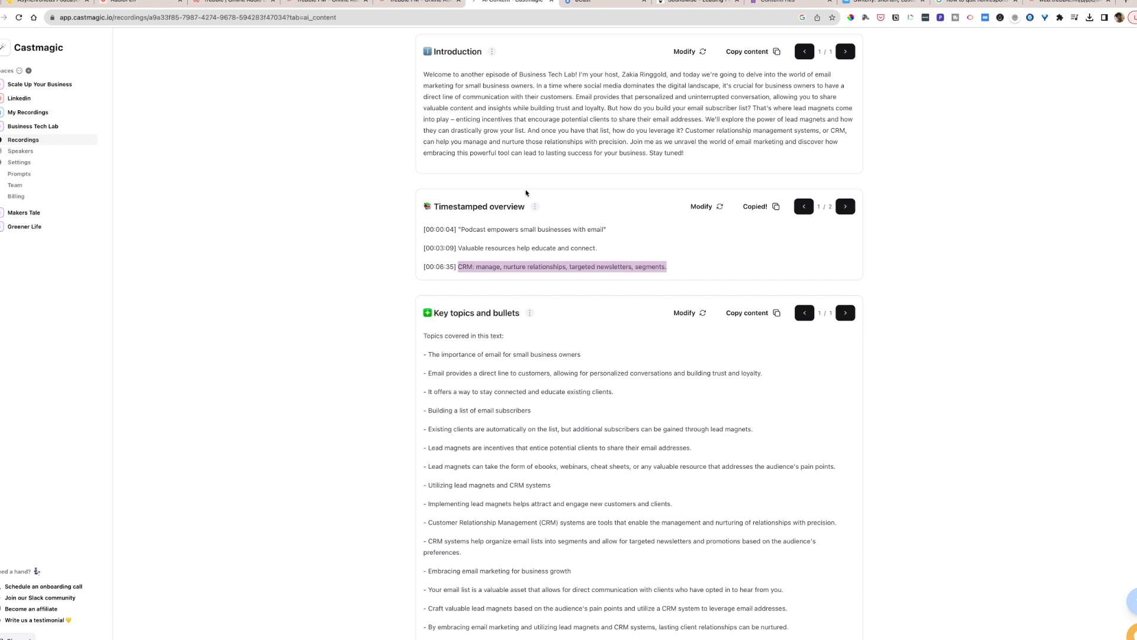
scroll(526, 193, "down", 3)
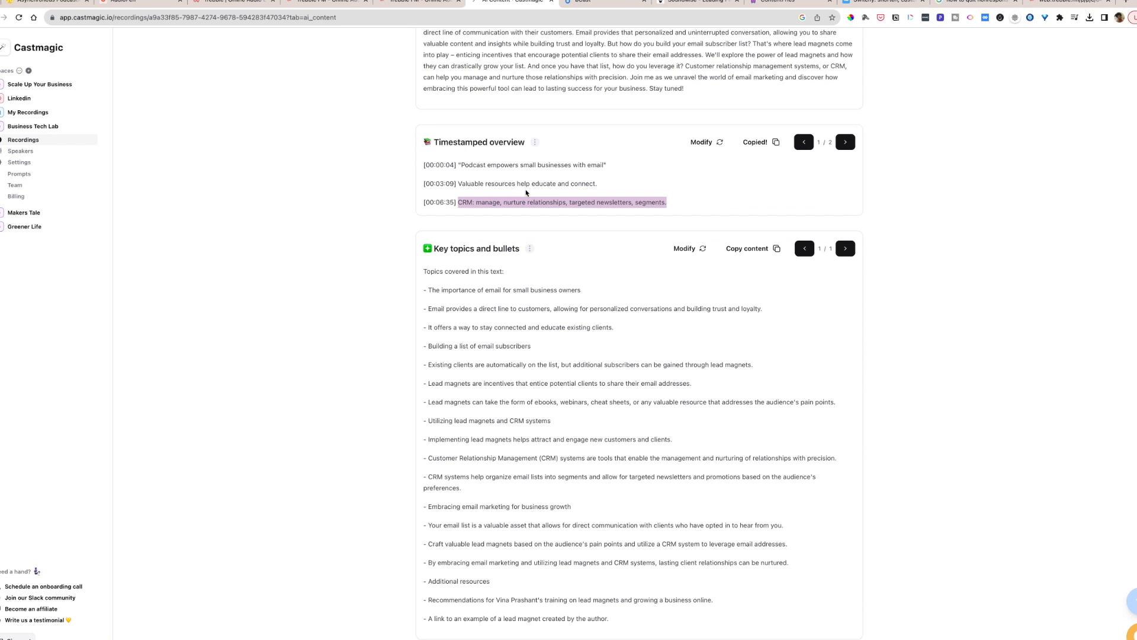
scroll(526, 193, "down", 6)
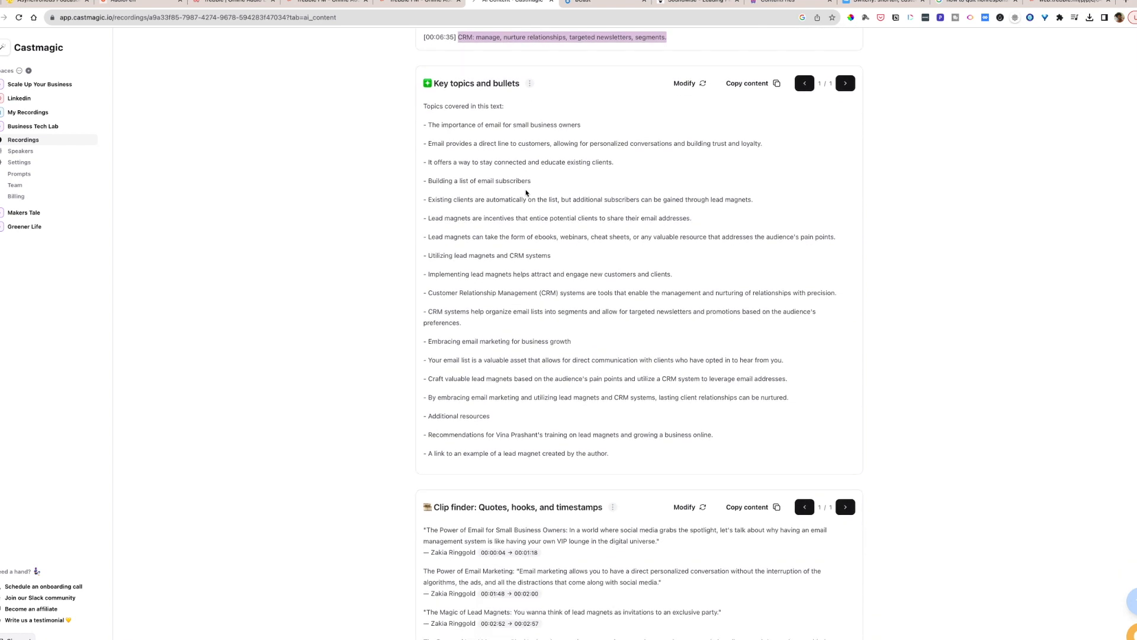
scroll(526, 193, "down", 10)
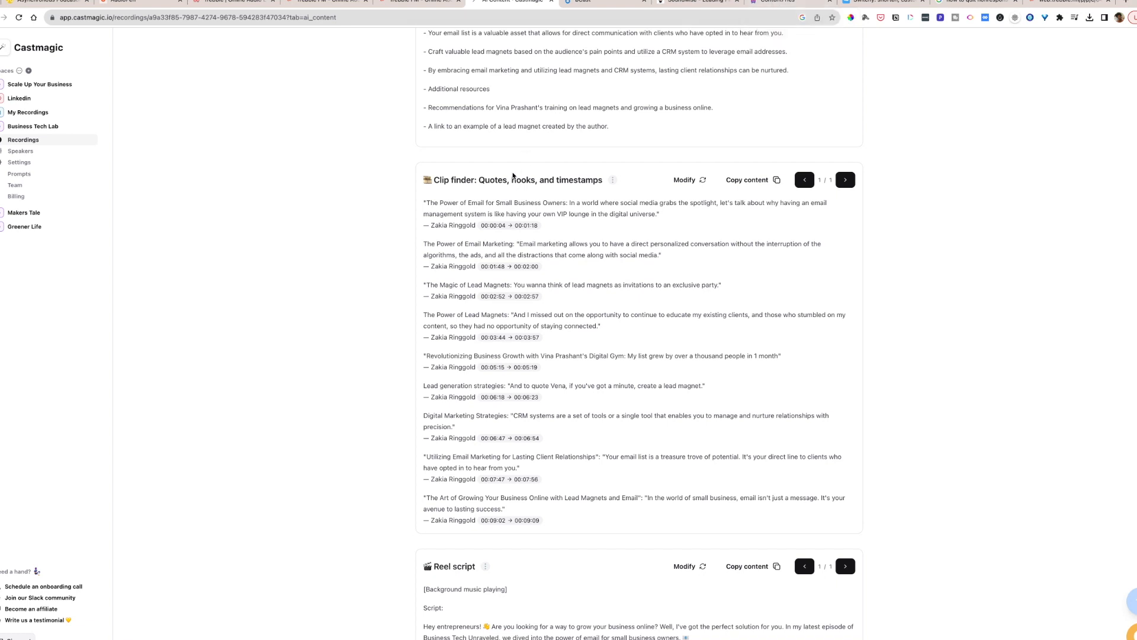
scroll(513, 176, "down", 4)
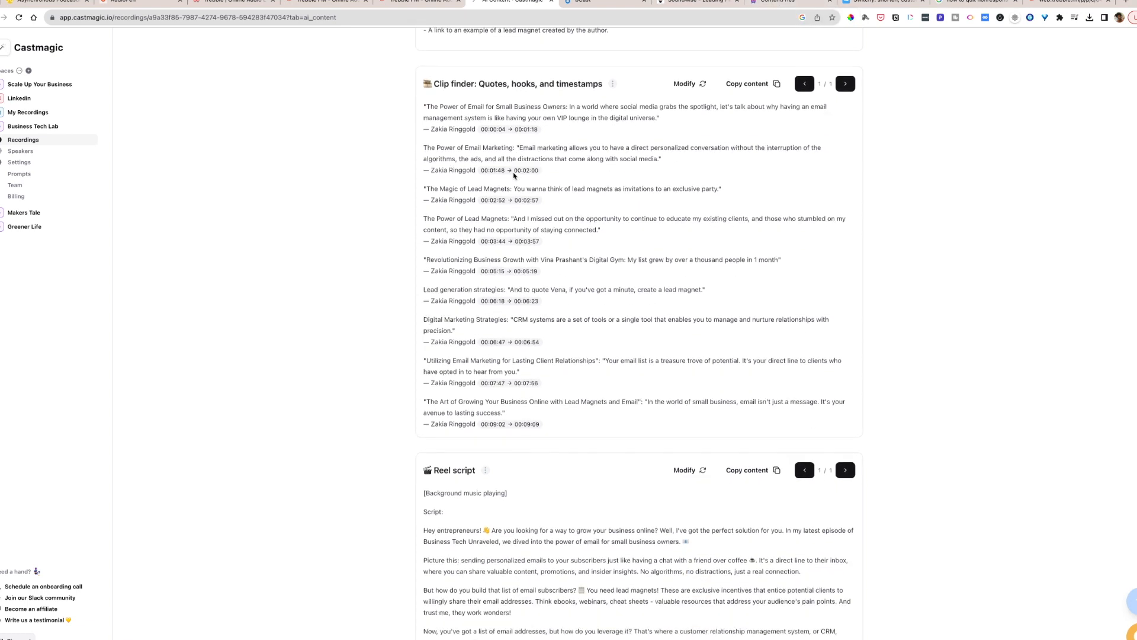
scroll(514, 176, "down", 1)
scroll(514, 176, "down", 4)
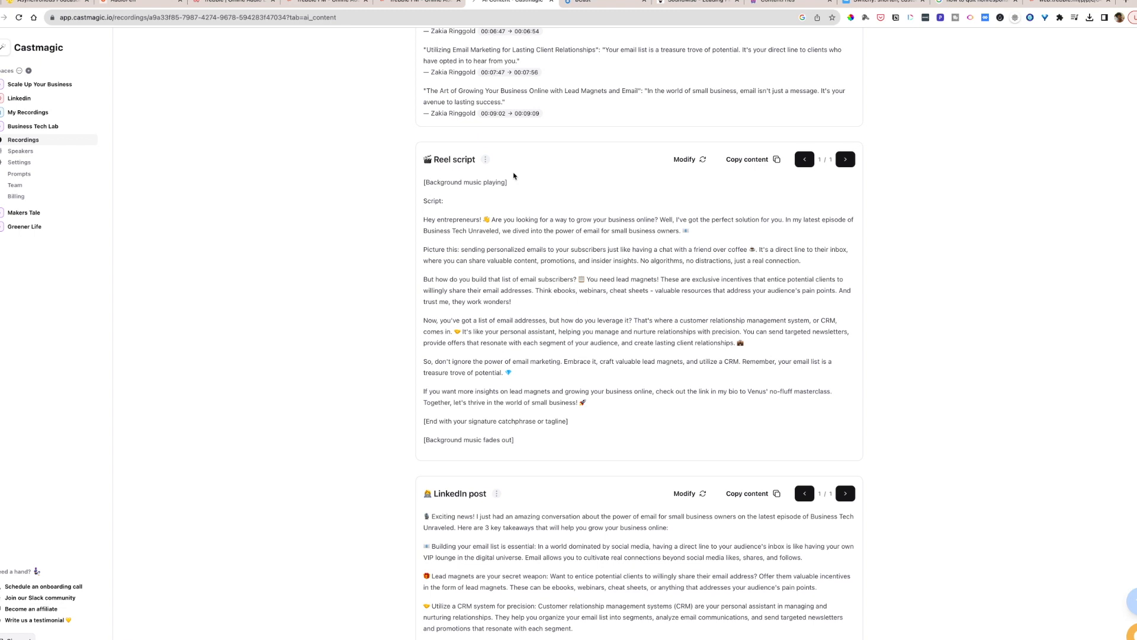
scroll(513, 176, "down", 3)
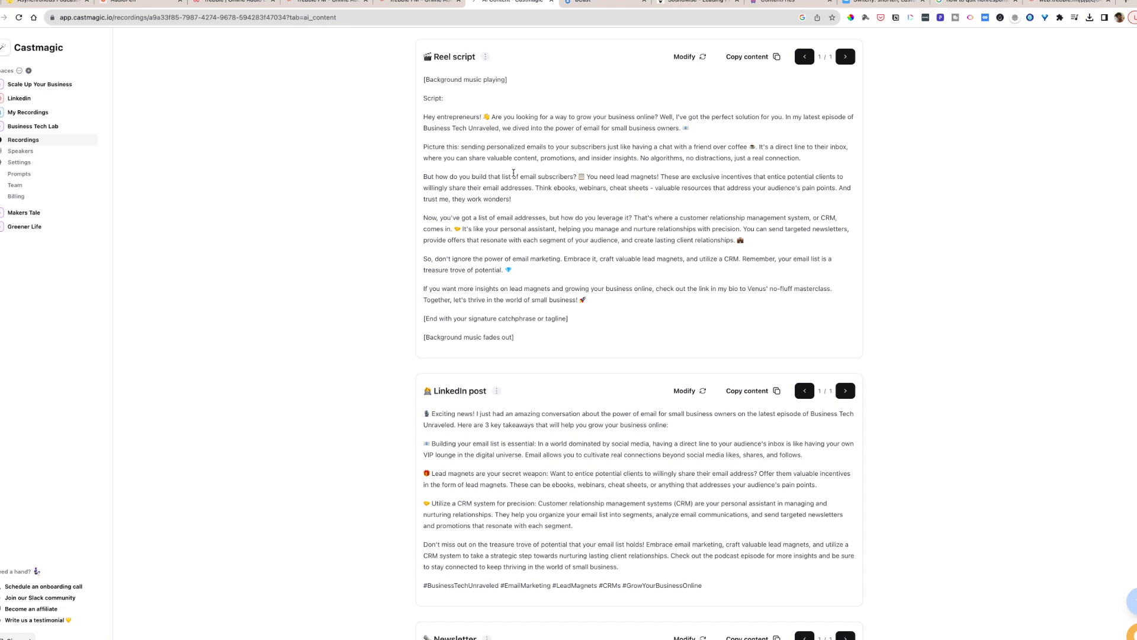
- Read through the generated LinkedIn post, newsletter and tweet thread for the episode
scroll(514, 173, "down", 4)
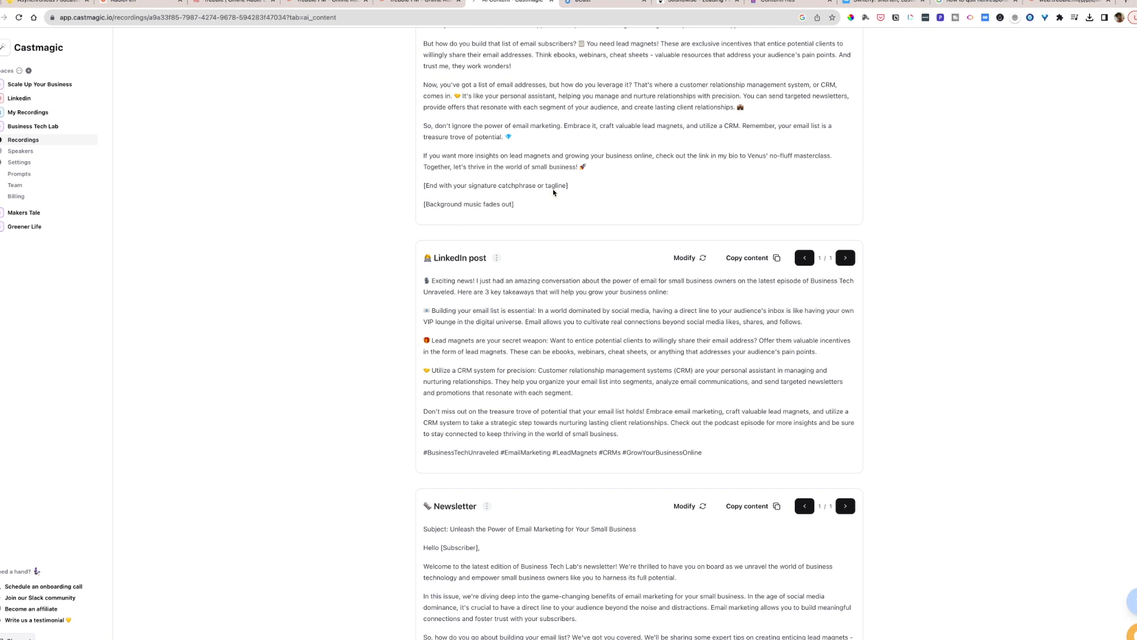
scroll(554, 191, "down", 1)
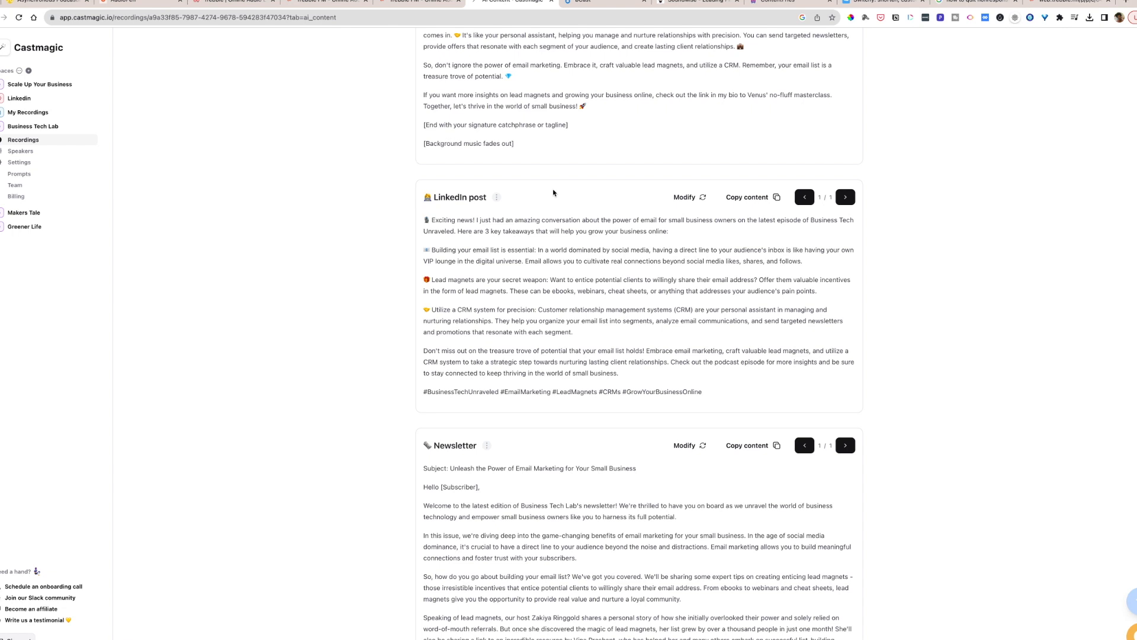
scroll(553, 193, "down", 8)
scroll(553, 192, "up", 2)
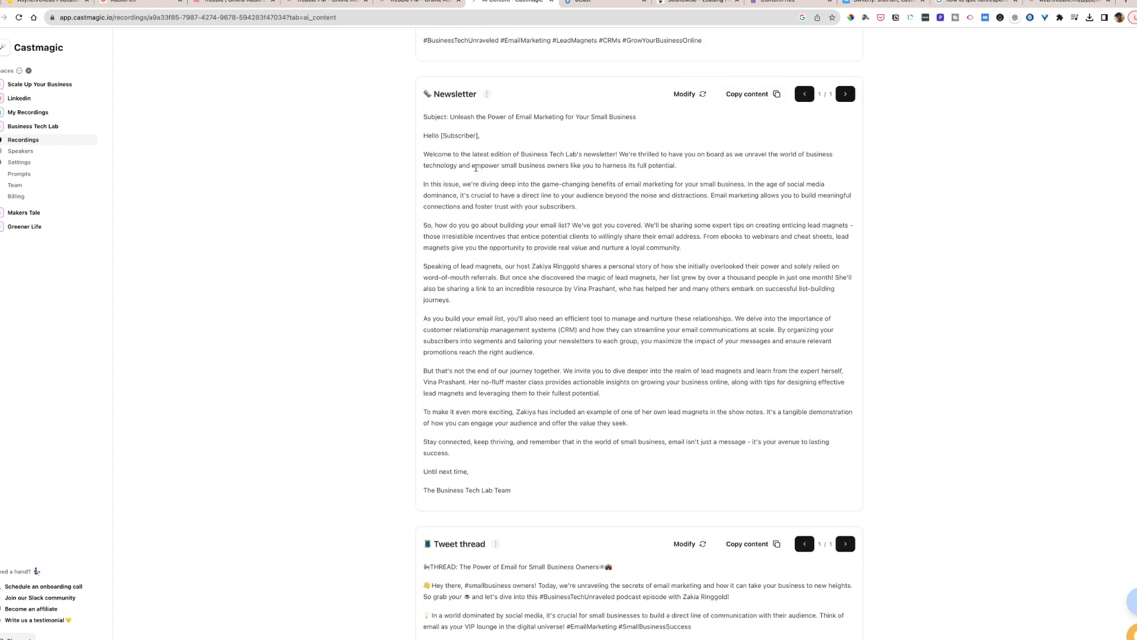
scroll(476, 168, "down", 1)
scroll(476, 168, "down", 7)
scroll(476, 169, "down", 4)
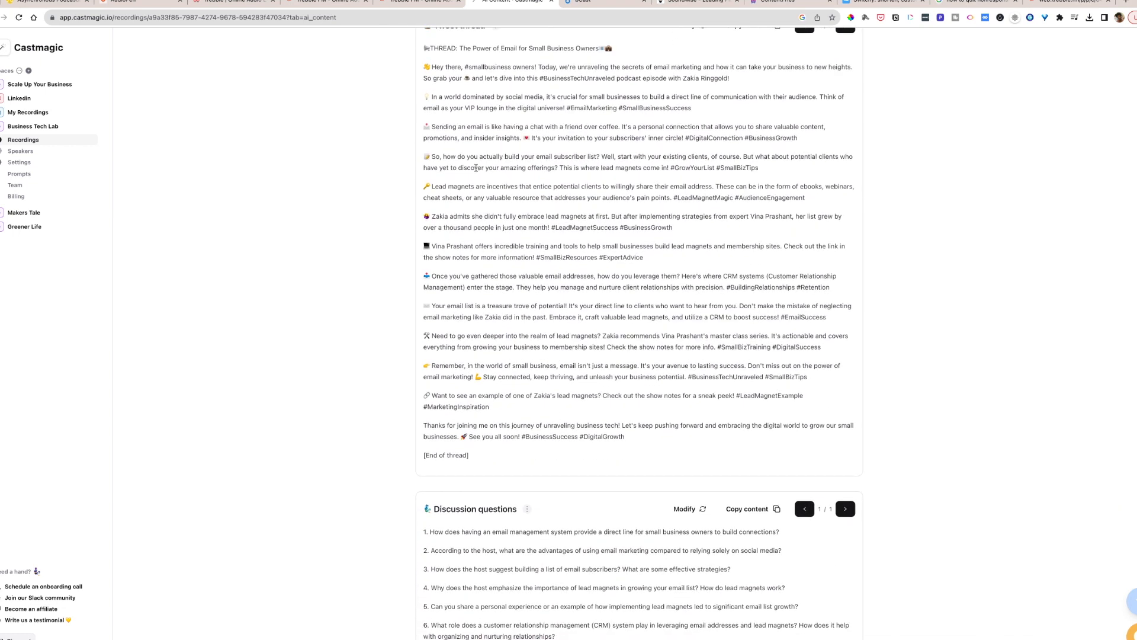
scroll(475, 169, "up", 2)
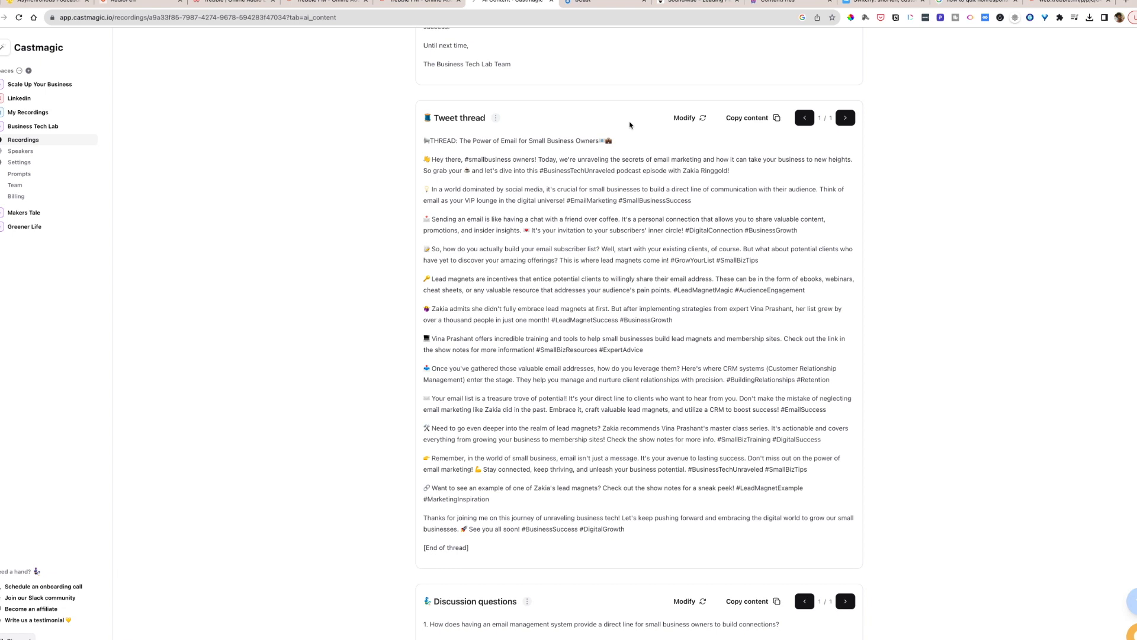
- Look over the Threads by Instagram posts, One Sentence Summary and Social Media Promo content
scroll(629, 125, "down", 10)
scroll(629, 125, "down", 6)
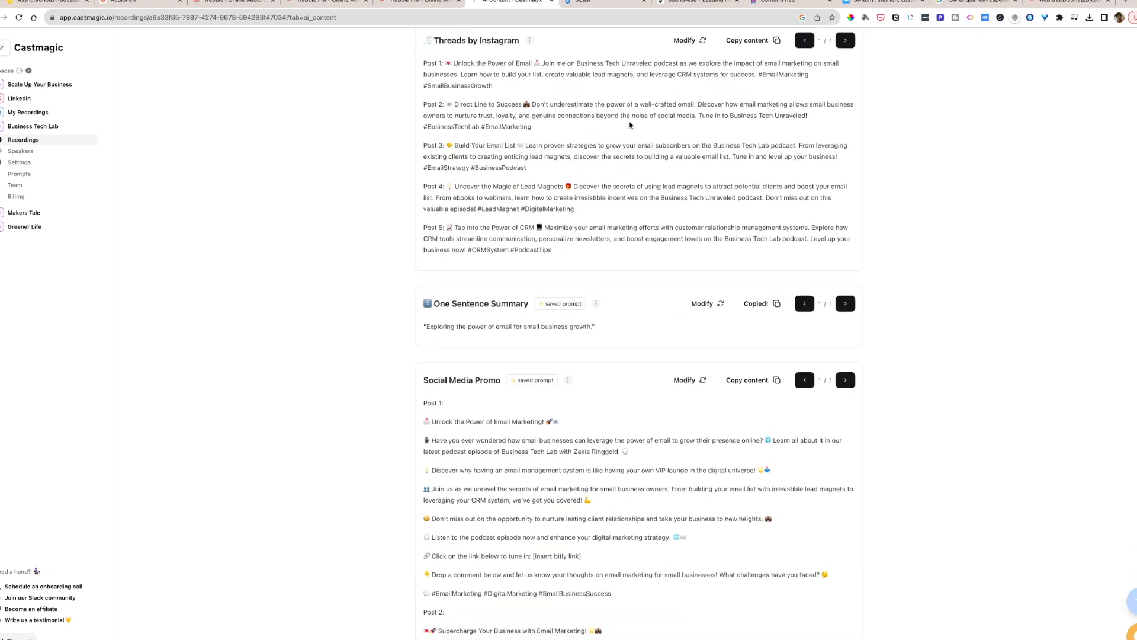
scroll(630, 125, "down", 1)
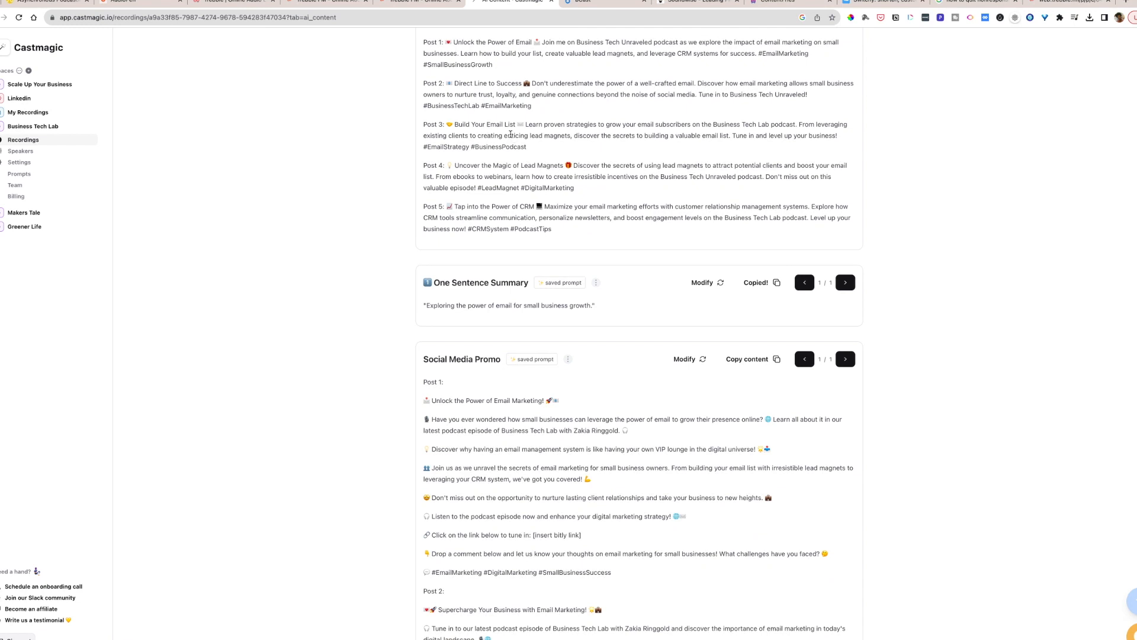
scroll(511, 135, "up", 2)
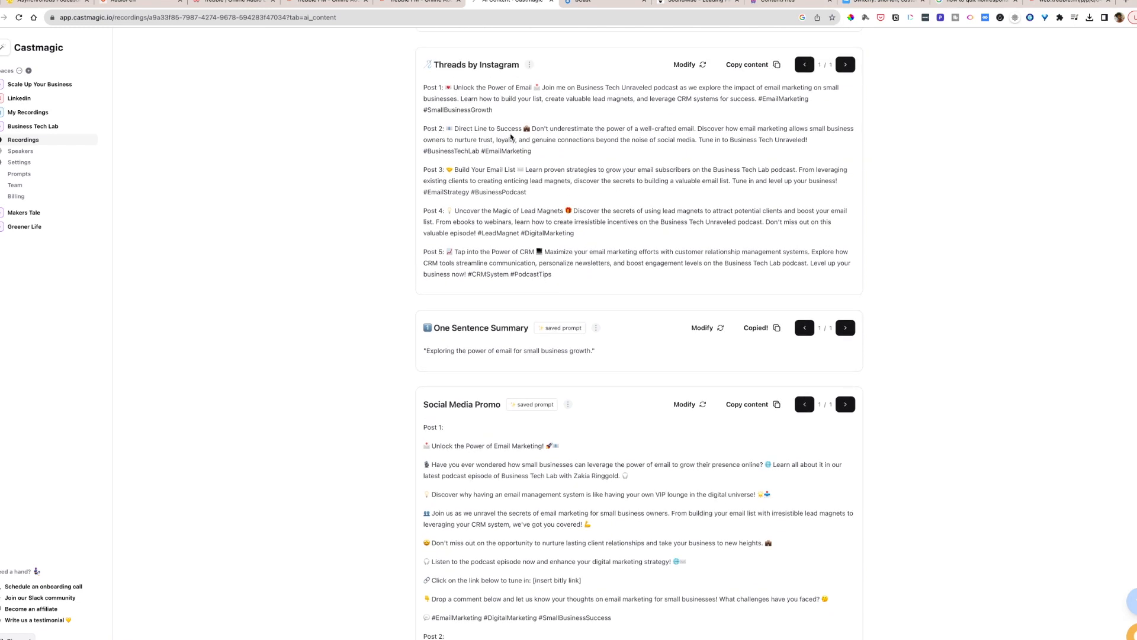
scroll(511, 136, "down", 5)
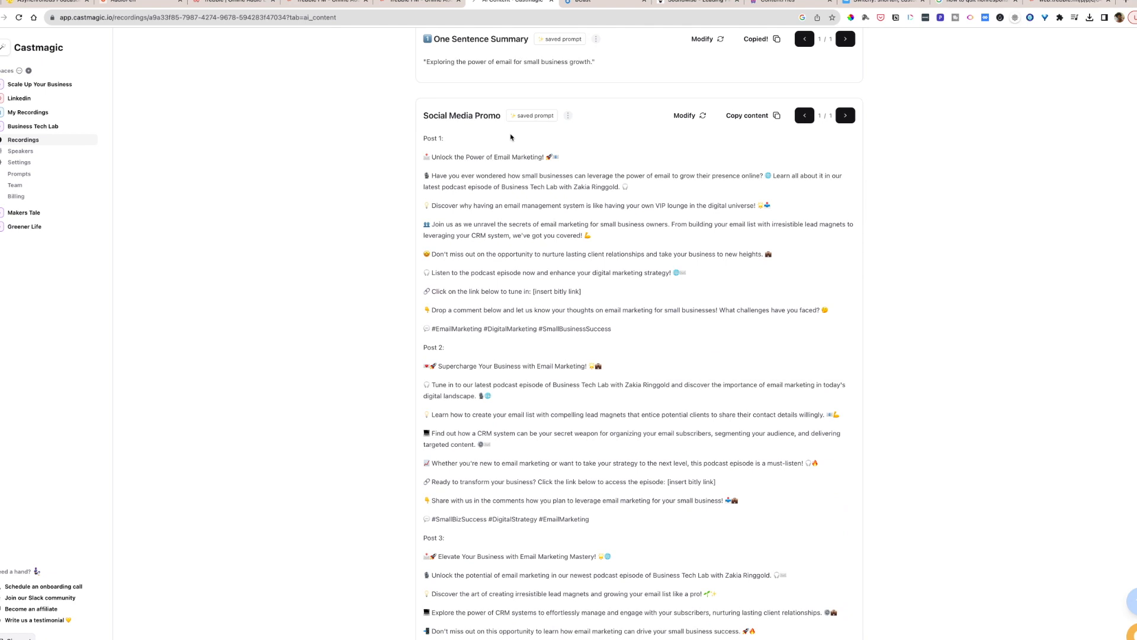
scroll(510, 137, "down", 7)
- Examine the remaining saved-prompt outputs, from Shownotes - Key lessons, Quiz and Listicle and Images down to podcast keywords
scroll(511, 136, "down", 20)
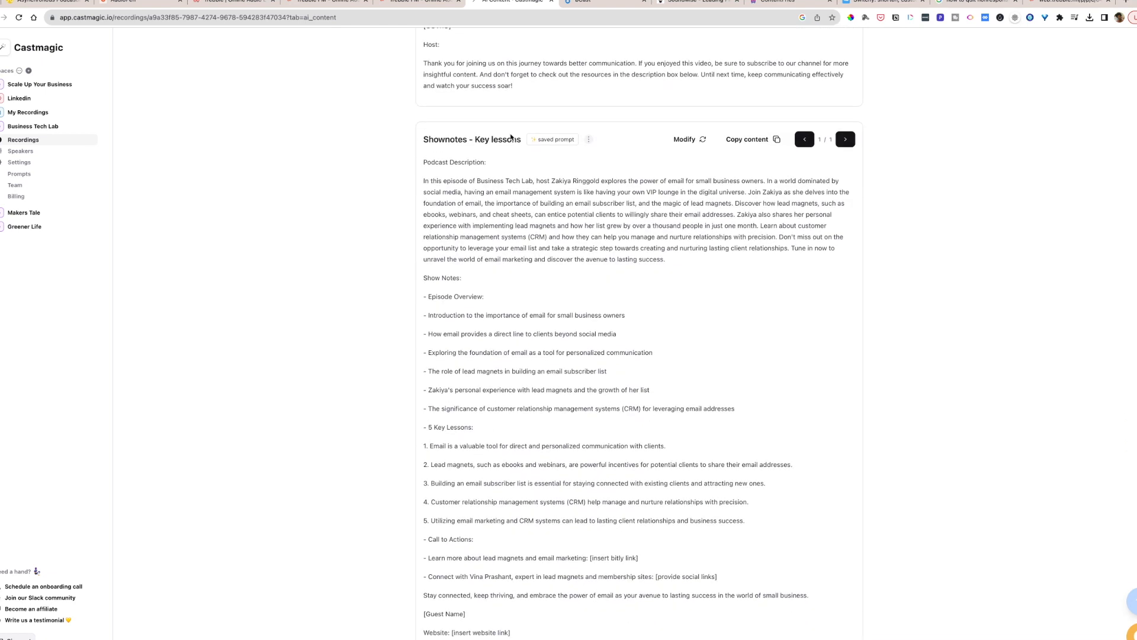
scroll(511, 134, "down", 11)
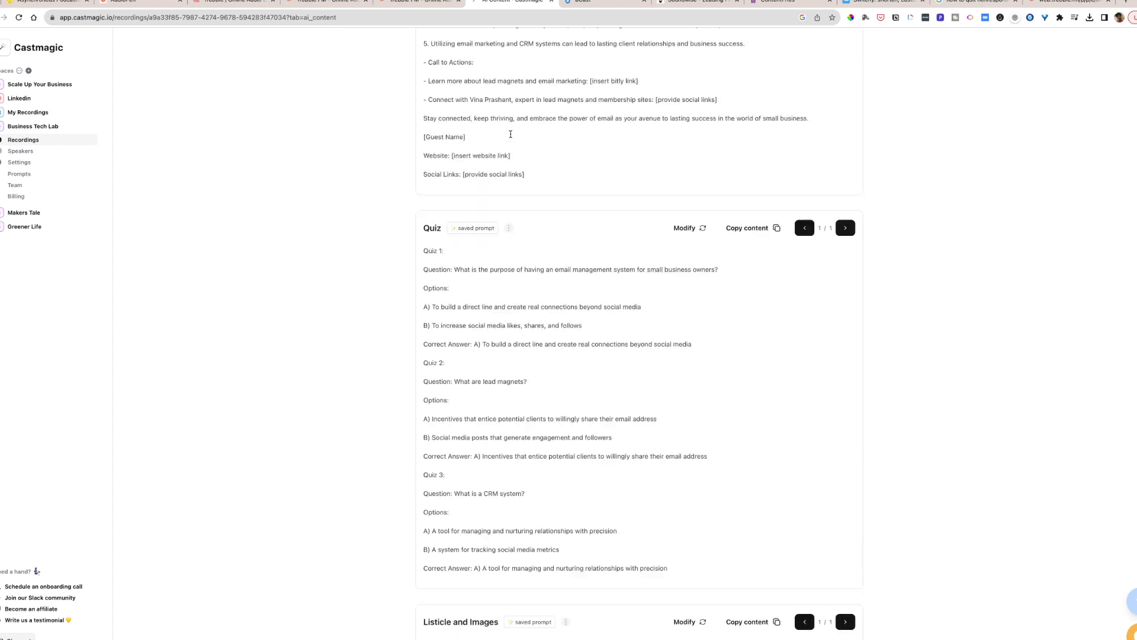
scroll(511, 136, "down", 4)
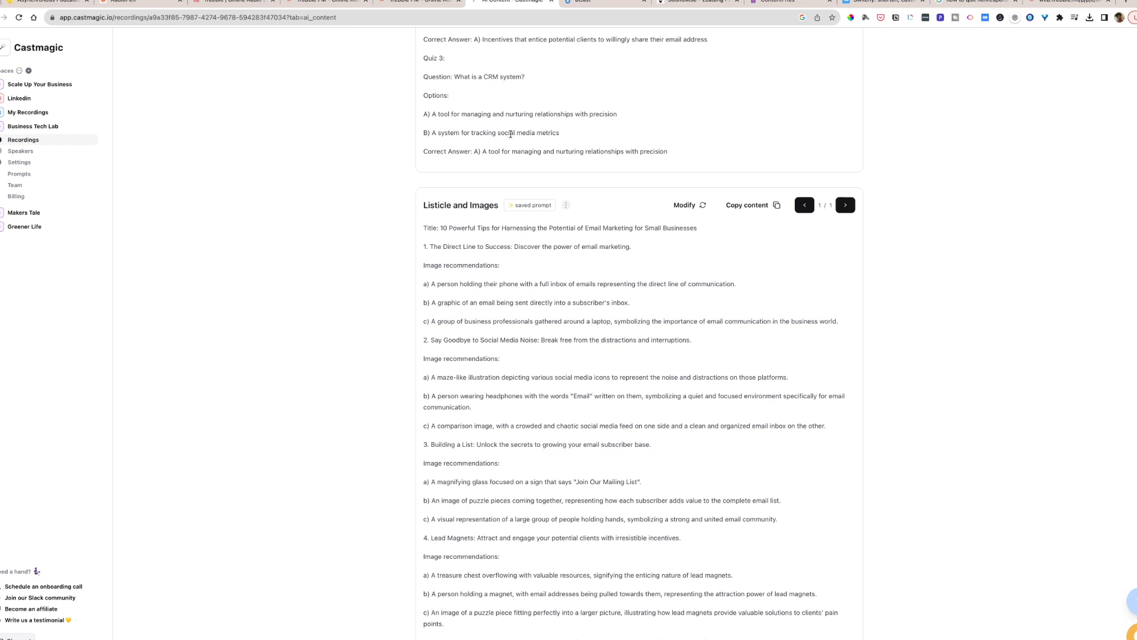
scroll(511, 134, "down", 6)
scroll(510, 135, "down", 11)
scroll(511, 137, "down", 15)
scroll(510, 134, "down", 7)
scroll(510, 134, "down", 7)
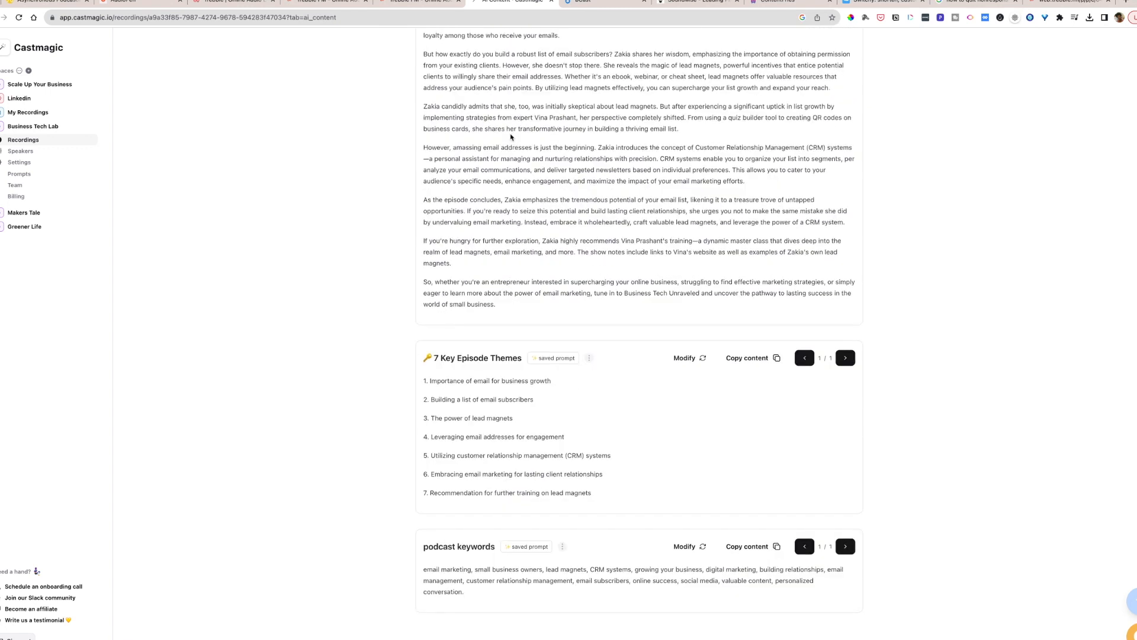